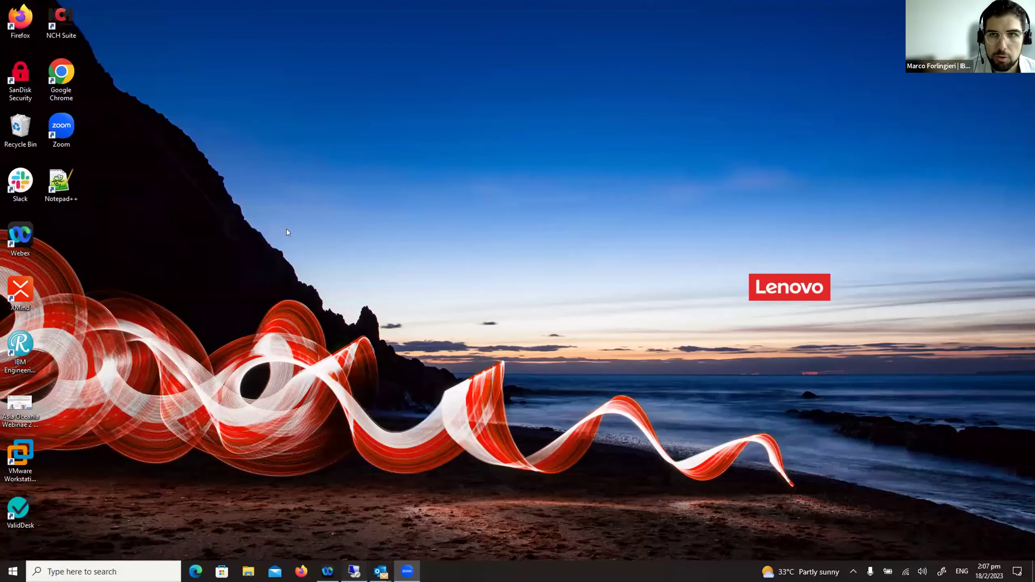
Switch to the DOORS Next project in the remote browser and open the RTS Infrastructure Requirements module
{"action": "key", "text": "alt+Tab"}
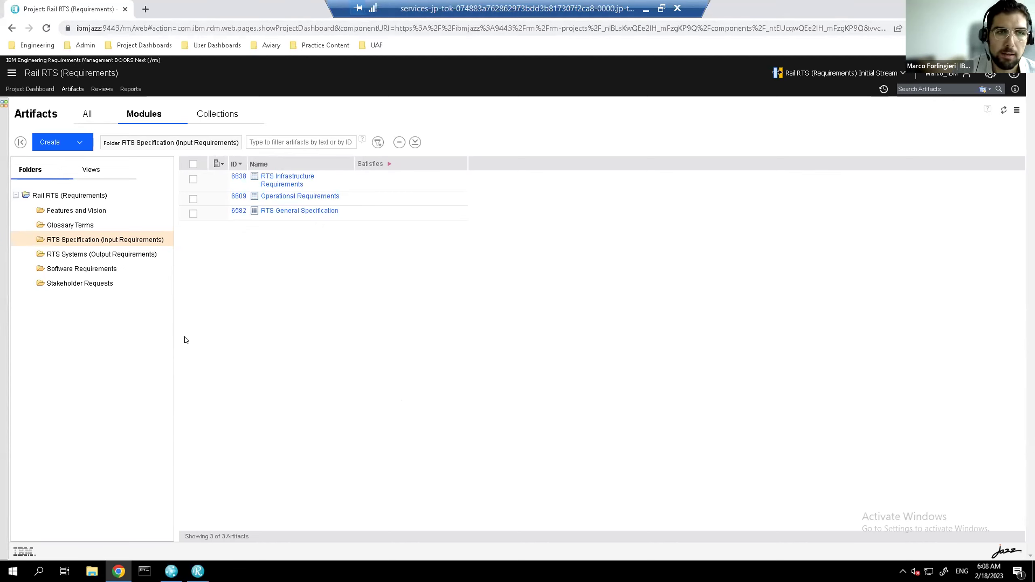
{"action": "left_click", "coordinate": [278, 187]}
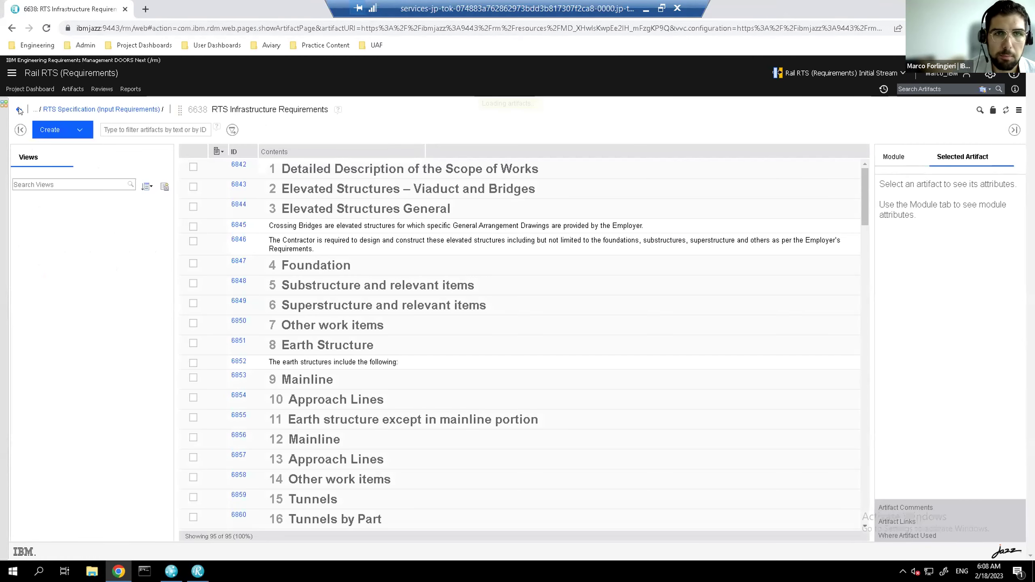
{"action": "left_click", "coordinate": [19, 112]}
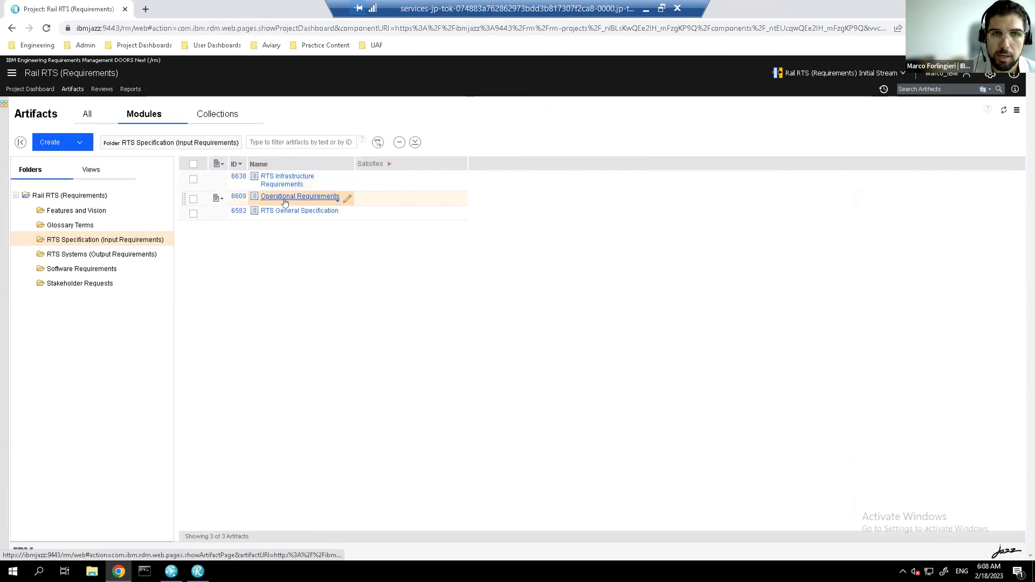
{"action": "left_click", "coordinate": [280, 180]}
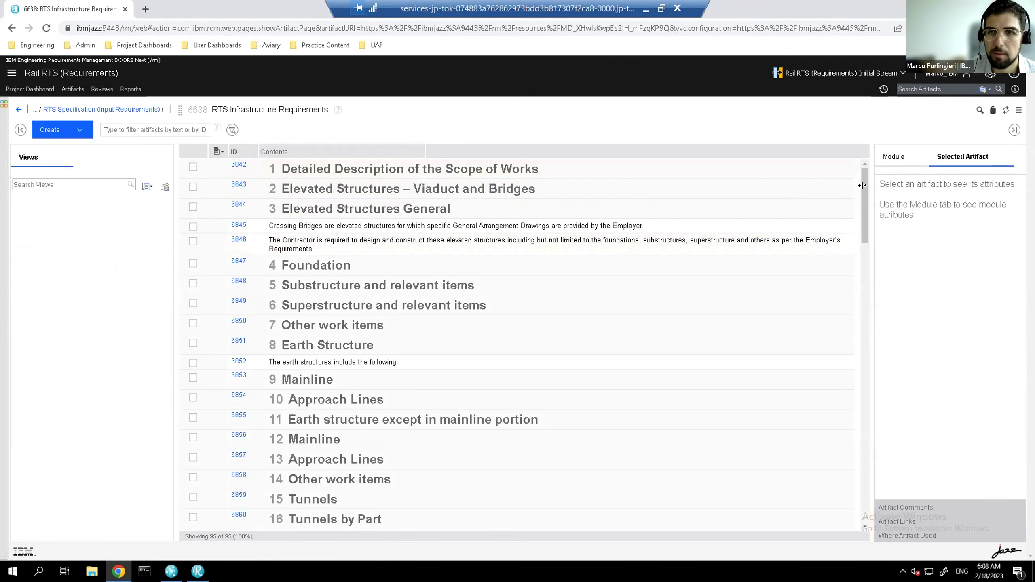
Read through the infrastructure requirements down to the Stations section and preview the details of requirement 6896
{"action": "left_click_drag", "start_coordinate": [864, 192], "coordinate": [867, 255]}
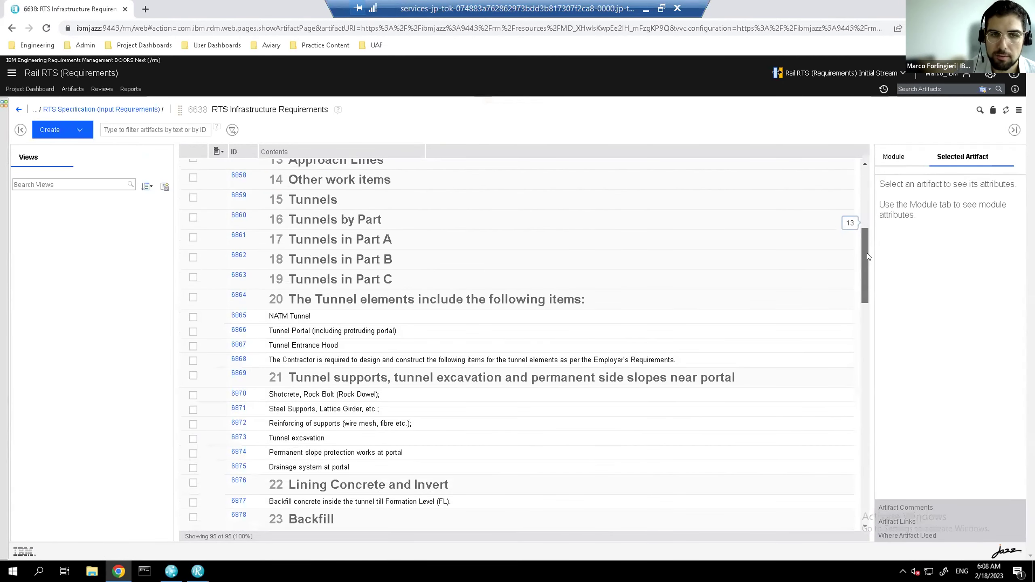
{"action": "scroll", "coordinate": [608, 349], "scroll_direction": "down", "scroll_amount": 8}
{"action": "scroll", "coordinate": [238, 296], "scroll_direction": "down", "scroll_amount": 2}
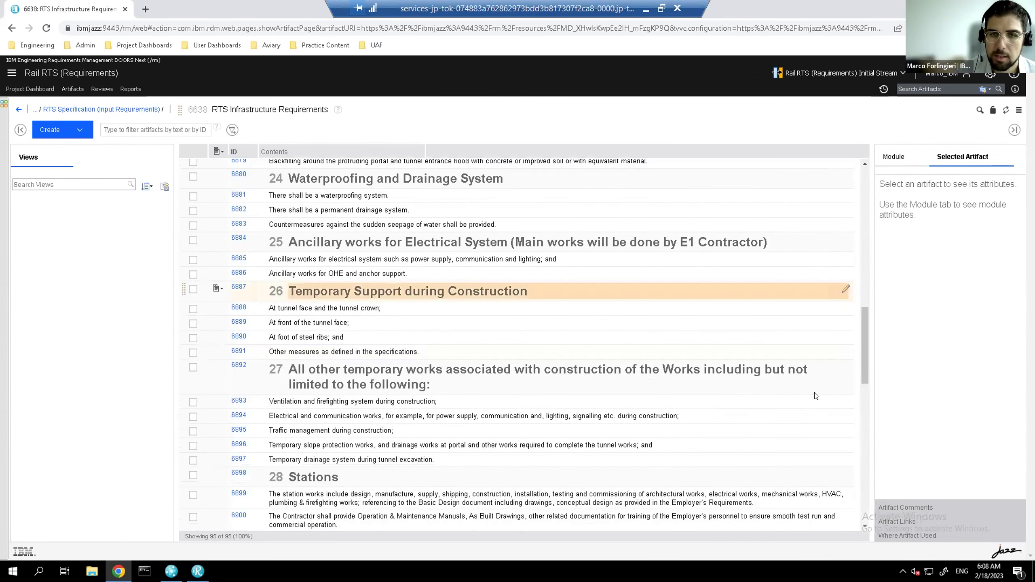
{"action": "scroll", "coordinate": [244, 337], "scroll_direction": "down", "scroll_amount": 3}
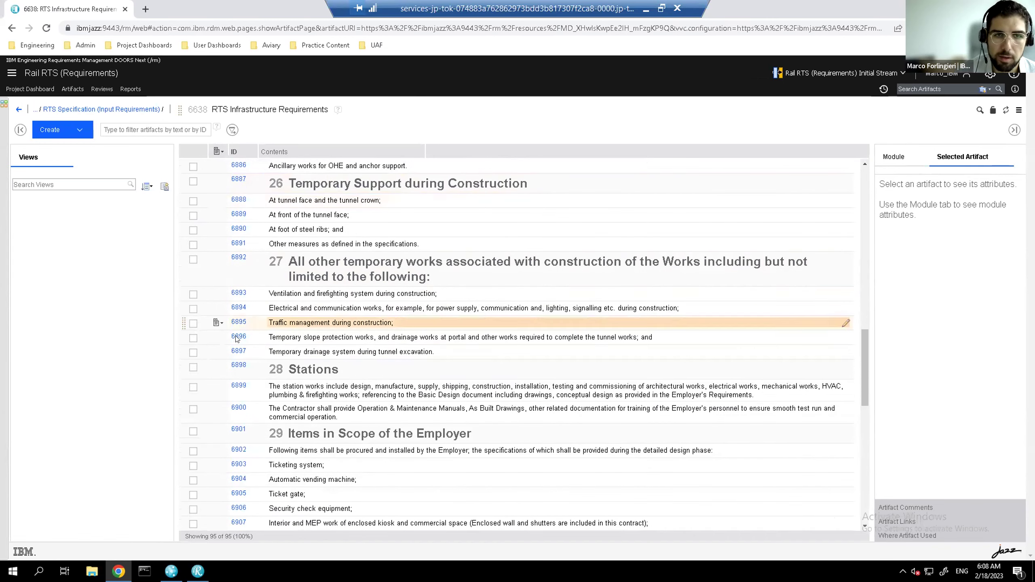
{"action": "mouse_move", "coordinate": [236, 339]}
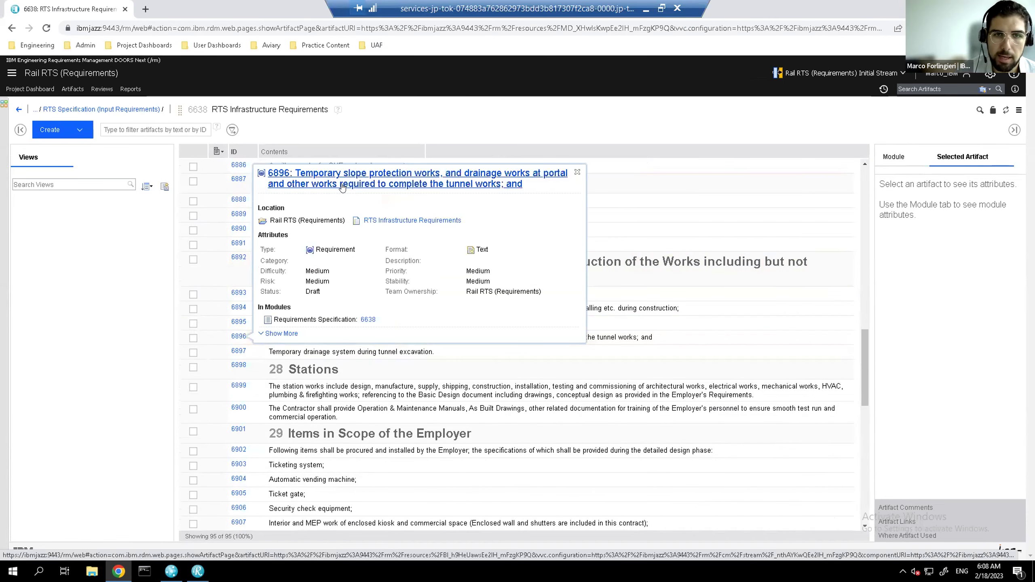
View the column display options of the module and return to the RTS Specification (Input Requirements) folder
{"action": "left_click", "coordinate": [218, 152]}
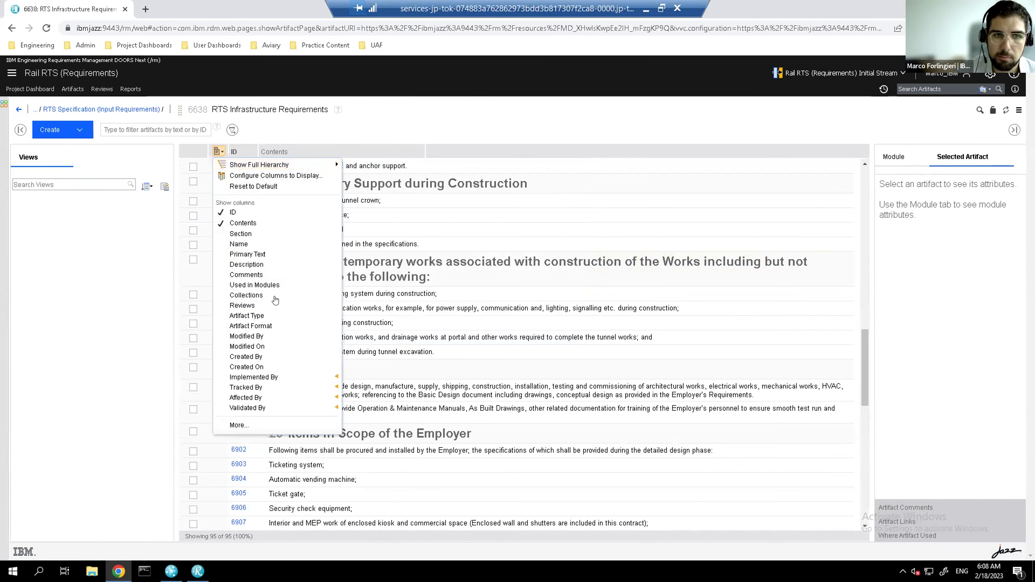
{"action": "left_click", "coordinate": [467, 152]}
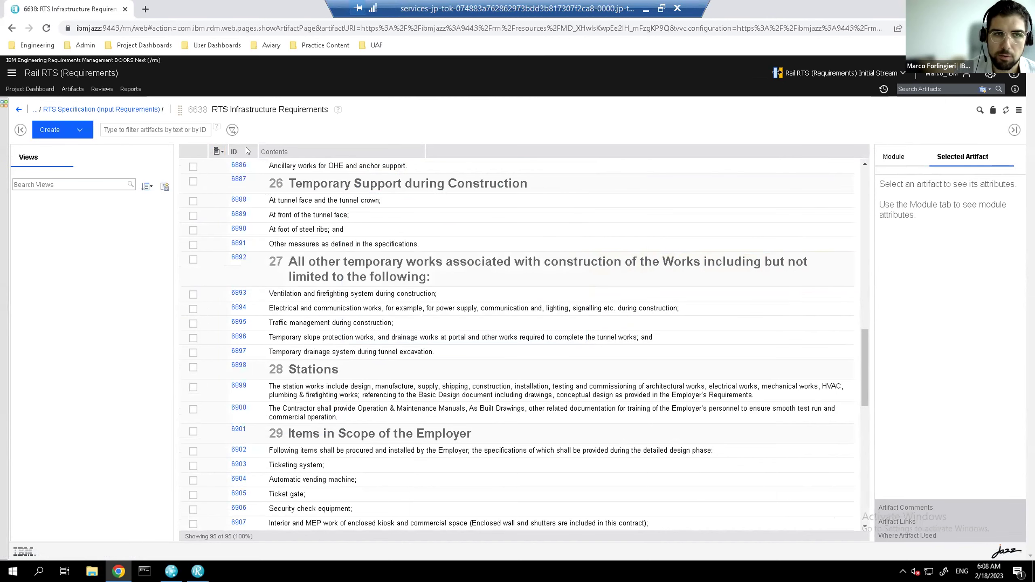
{"action": "left_click", "coordinate": [18, 110]}
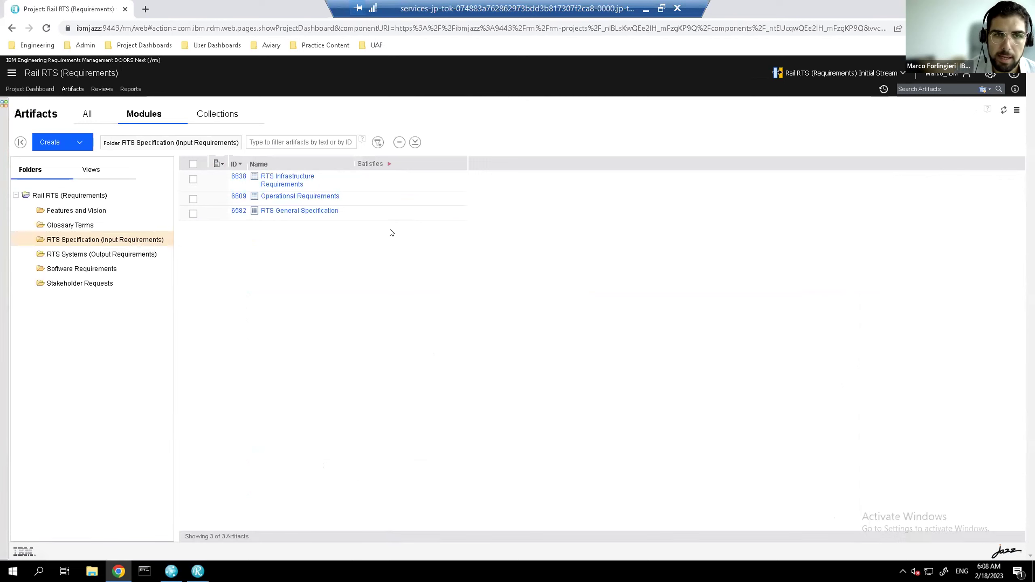
Open the RTS General Specification module and review the general requirements for the Rapid Train System with their satisfied-by links
{"action": "left_click", "coordinate": [296, 210]}
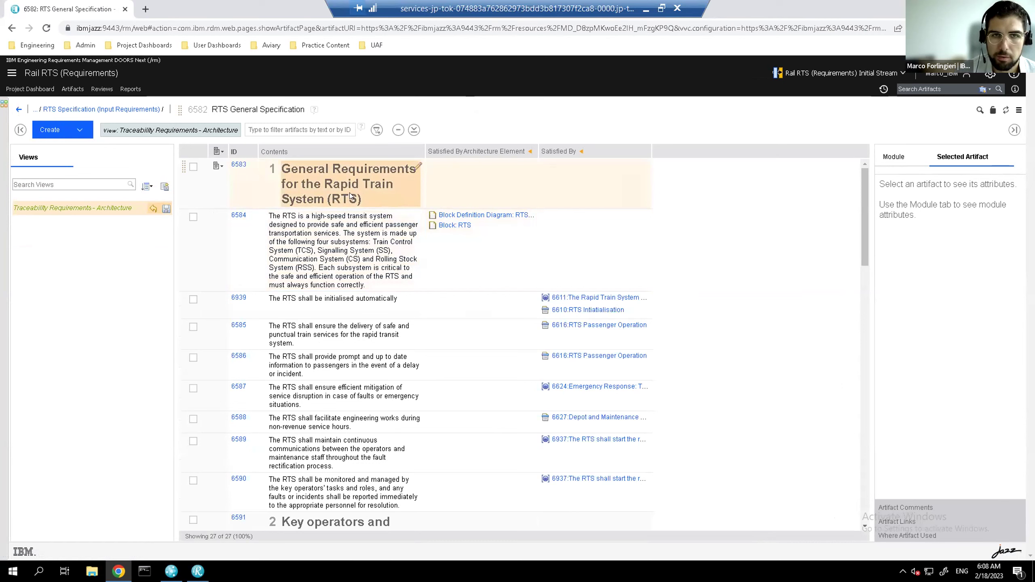
{"action": "left_click", "coordinate": [862, 174]}
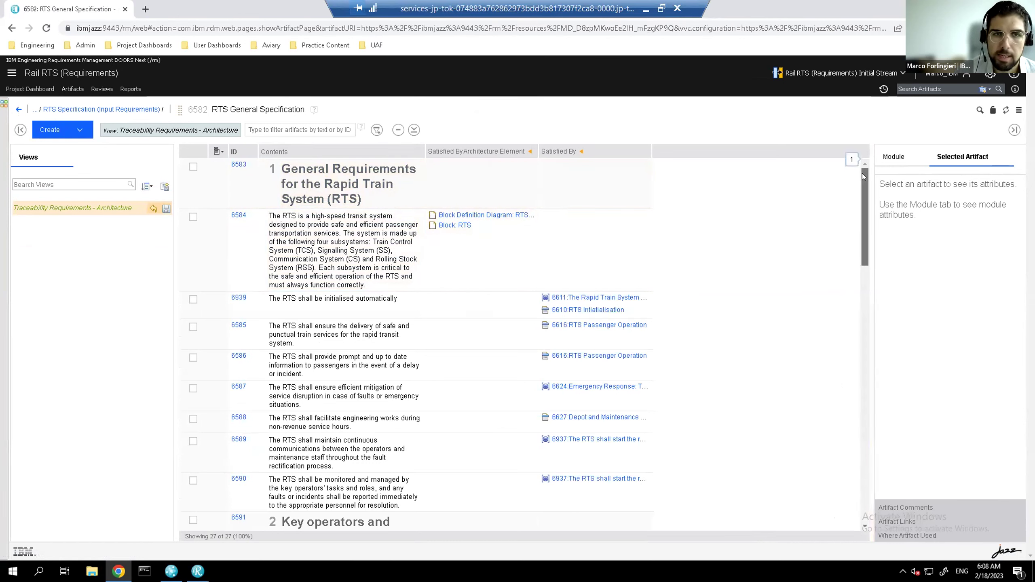
{"action": "left_click_drag", "start_coordinate": [862, 177], "coordinate": [862, 182]}
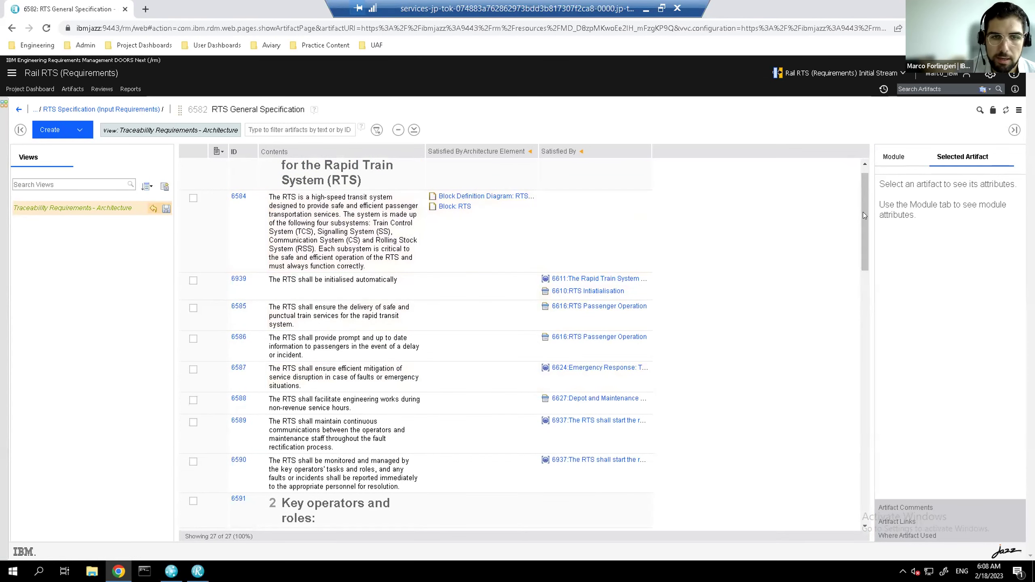
{"action": "left_click_drag", "start_coordinate": [864, 183], "coordinate": [863, 221]}
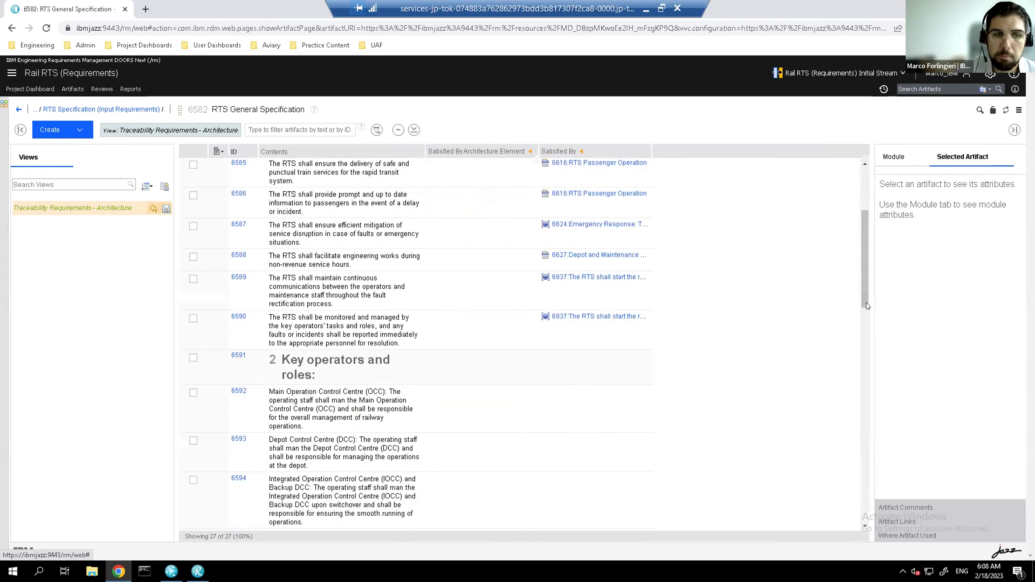
Read the key operators and roles section and the RTS main systems section with its linked architecture elements
{"action": "scroll", "coordinate": [866, 302], "scroll_direction": "down", "scroll_amount": 5}
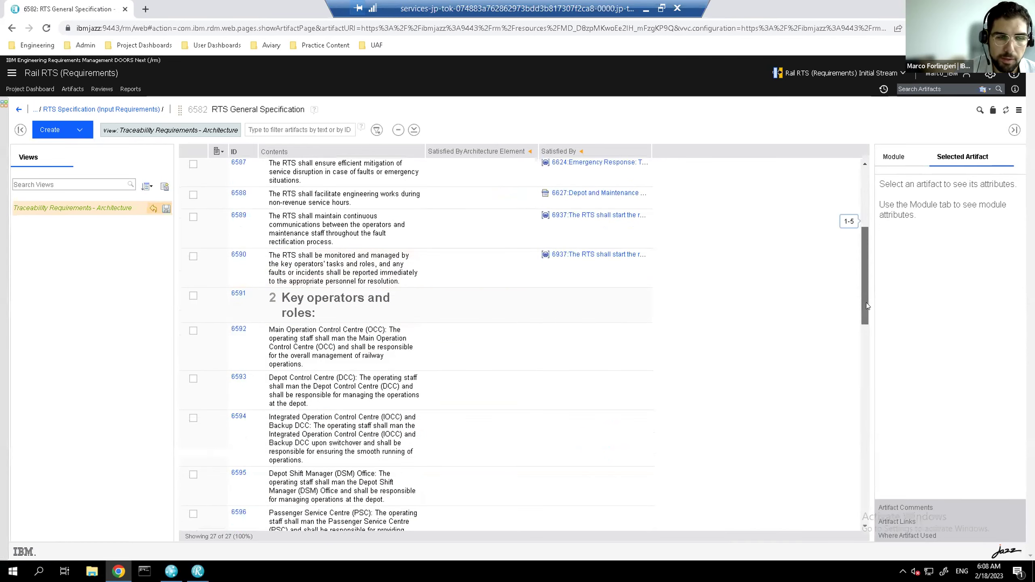
{"action": "scroll", "coordinate": [866, 305], "scroll_direction": "down", "scroll_amount": 2}
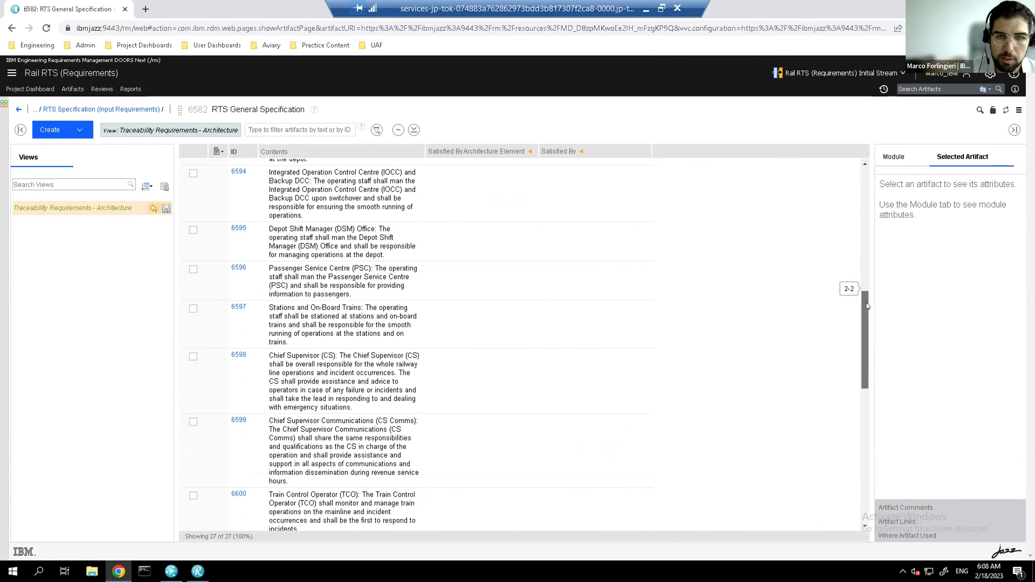
{"action": "scroll", "coordinate": [867, 339], "scroll_direction": "down", "scroll_amount": 3}
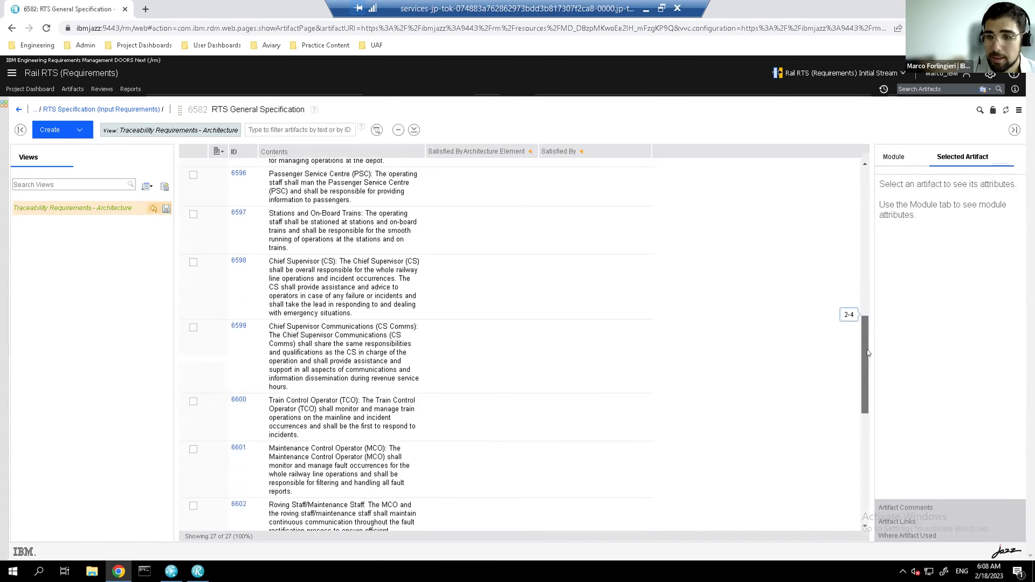
{"action": "scroll", "coordinate": [868, 357], "scroll_direction": "down", "scroll_amount": 2}
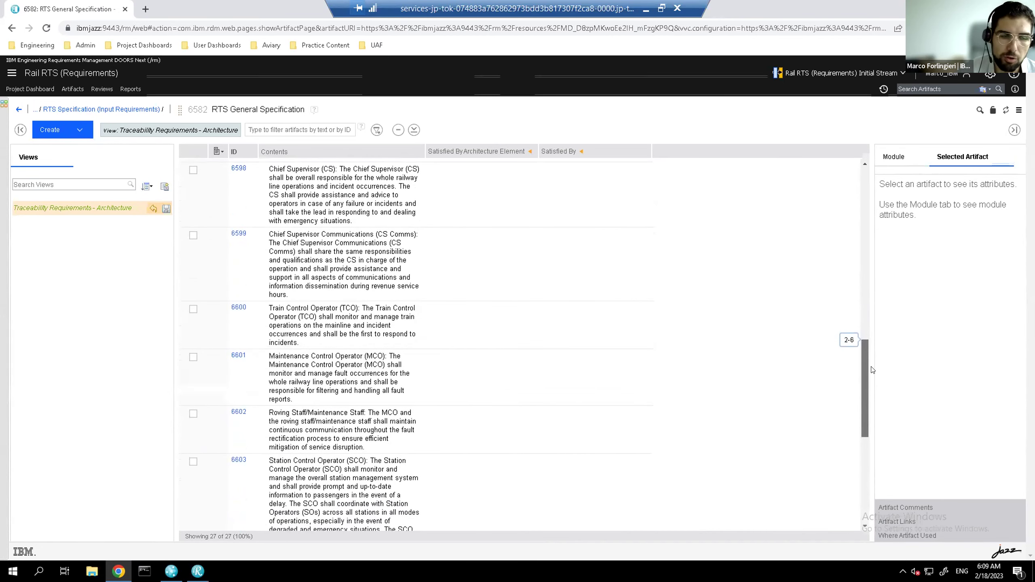
{"action": "scroll", "coordinate": [872, 370], "scroll_direction": "down", "scroll_amount": 1}
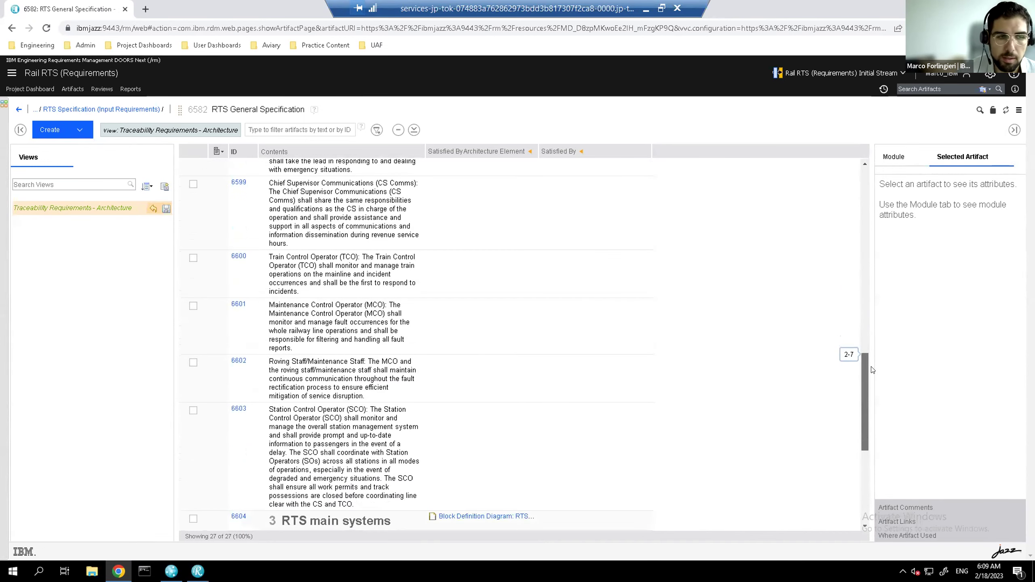
{"action": "scroll", "coordinate": [872, 370], "scroll_direction": "down", "scroll_amount": 1}
{"action": "scroll", "coordinate": [872, 397], "scroll_direction": "down", "scroll_amount": 3}
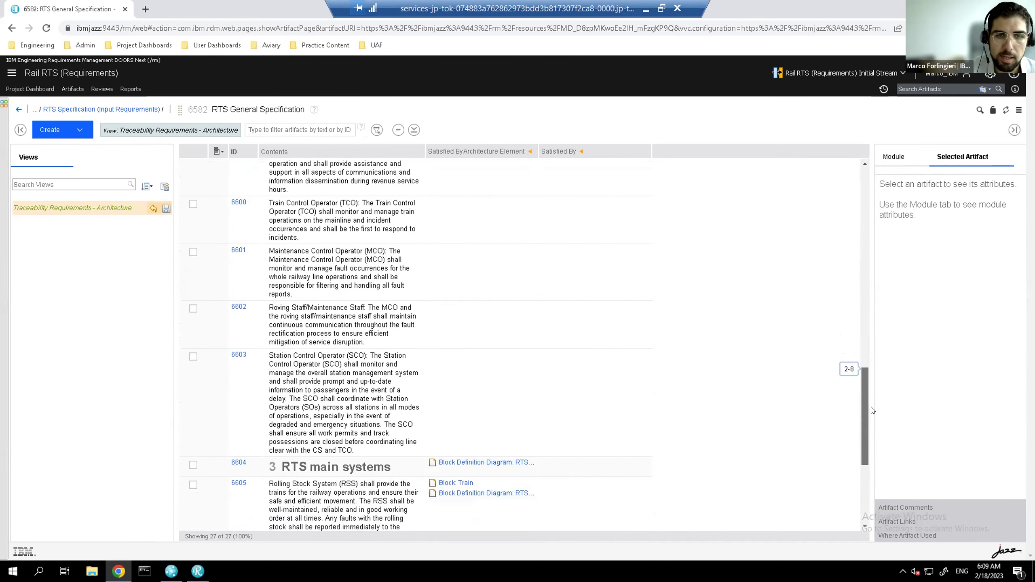
{"action": "scroll", "coordinate": [407, 341], "scroll_direction": "down", "scroll_amount": 2}
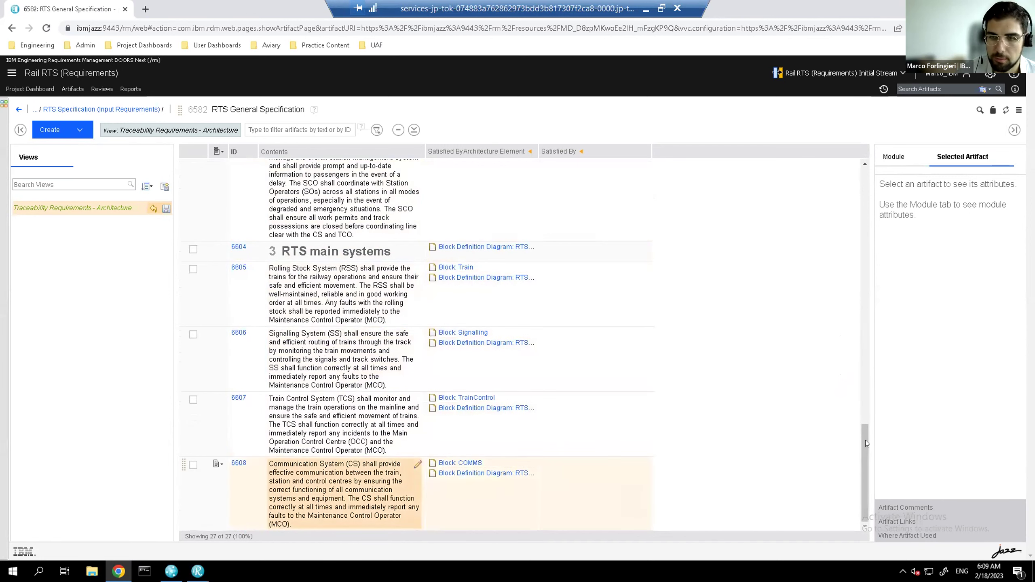
Go back up to the start of the general specification and return to the RTS Specification (Input Requirements) folder
{"action": "scroll", "coordinate": [450, 361], "scroll_direction": "up", "scroll_amount": 10}
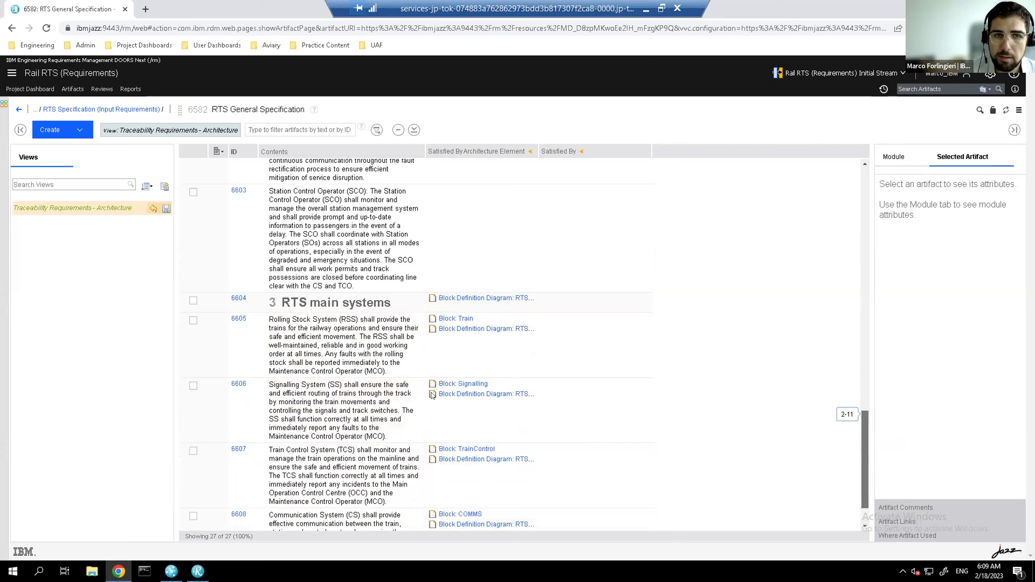
{"action": "scroll", "coordinate": [450, 361], "scroll_direction": "up", "scroll_amount": 5}
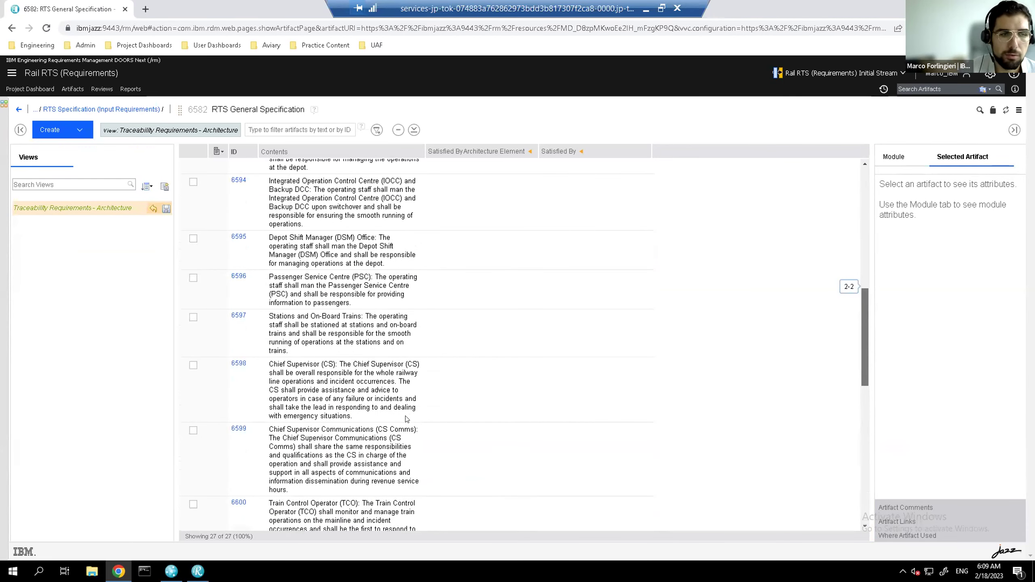
{"action": "scroll", "coordinate": [406, 420], "scroll_direction": "up", "scroll_amount": 7}
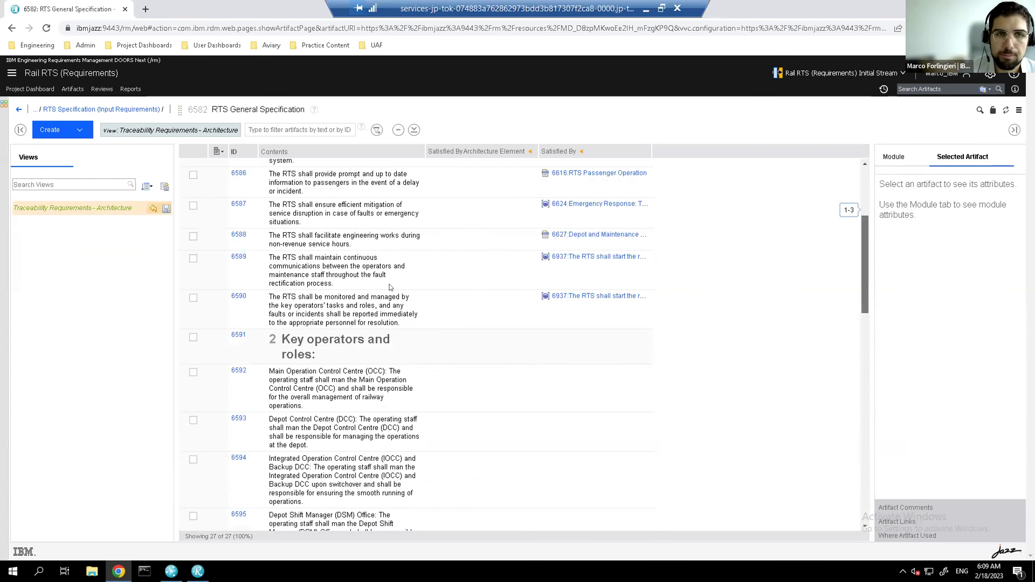
{"action": "scroll", "coordinate": [390, 287], "scroll_direction": "up", "scroll_amount": 4}
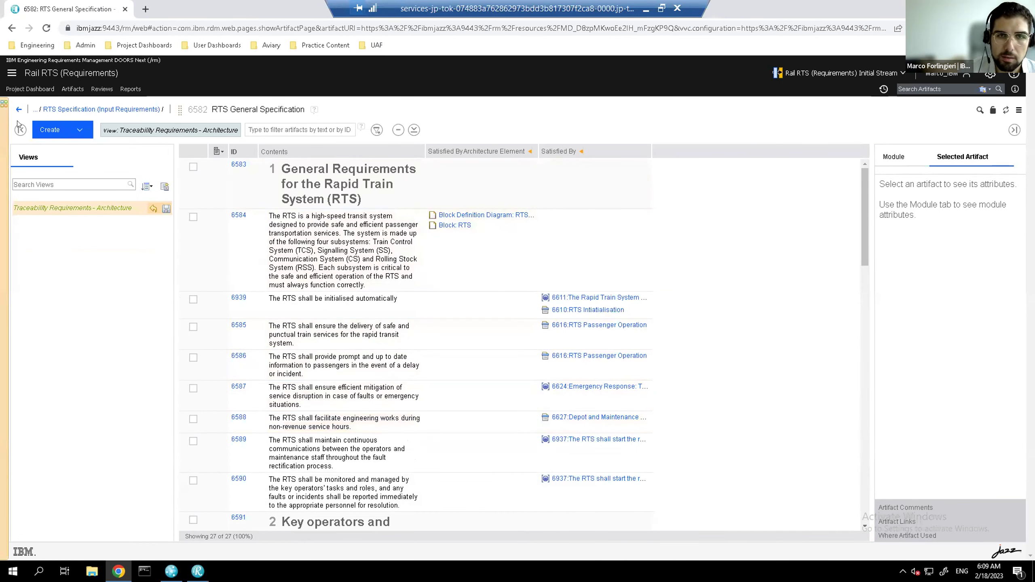
{"action": "left_click", "coordinate": [15, 110]}
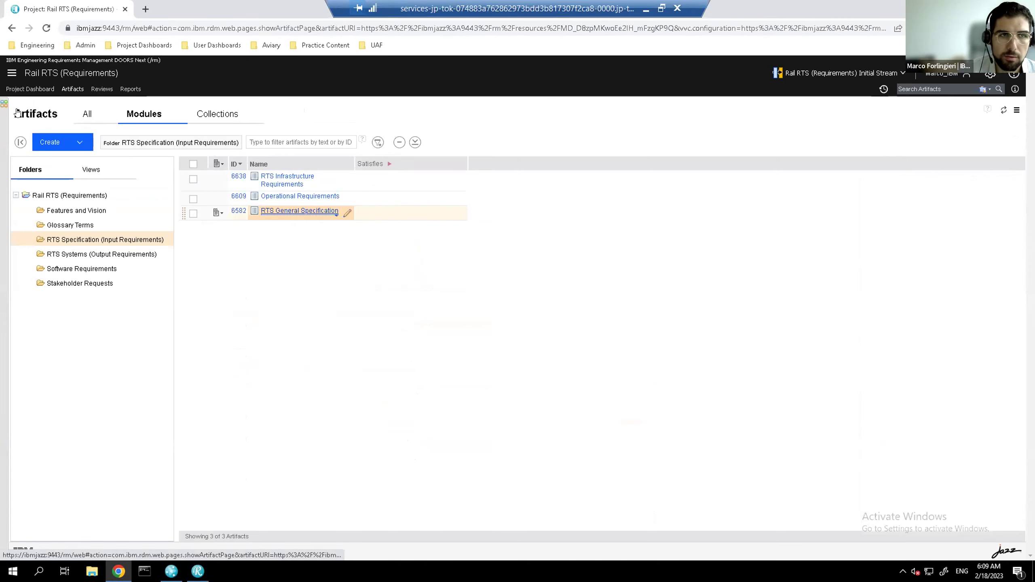
Open the Operational Requirements module and read its requirements through to the end of the Depot and Maintenance Services section
{"action": "left_click", "coordinate": [295, 212]}
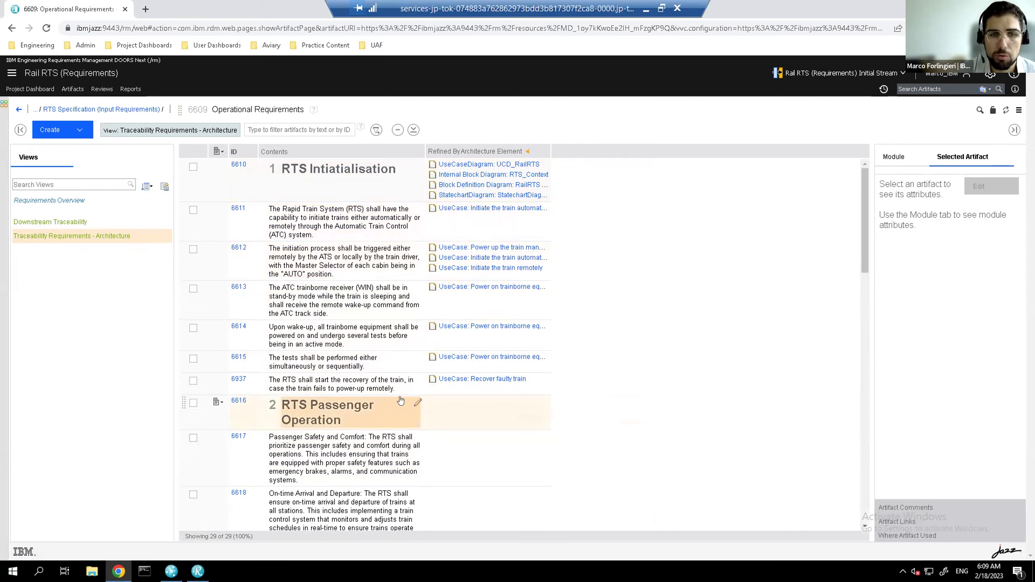
{"action": "scroll", "coordinate": [345, 416], "scroll_direction": "down", "scroll_amount": 1}
{"action": "scroll", "coordinate": [346, 417], "scroll_direction": "down", "scroll_amount": 1}
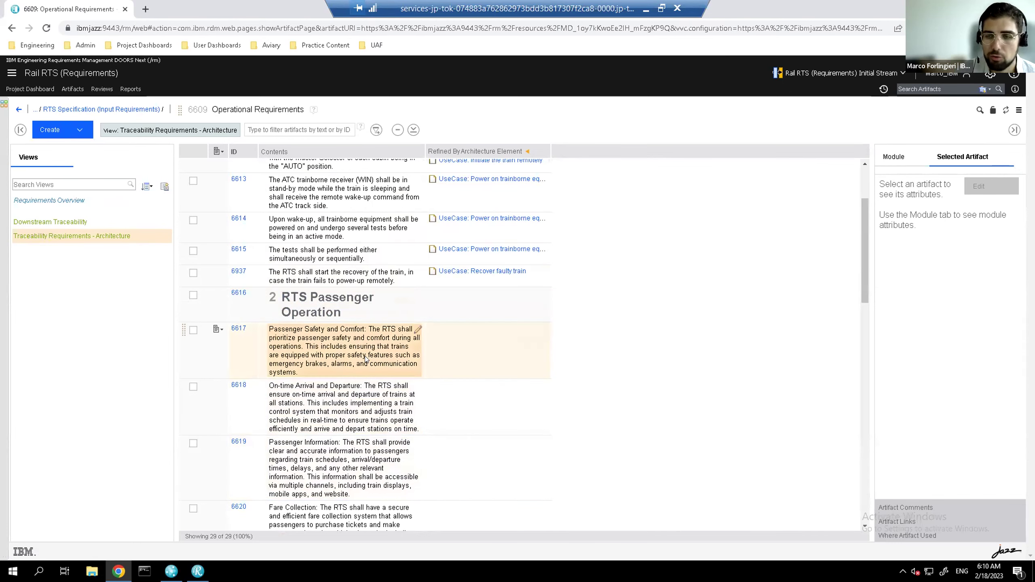
{"action": "scroll", "coordinate": [369, 358], "scroll_direction": "down", "scroll_amount": 3}
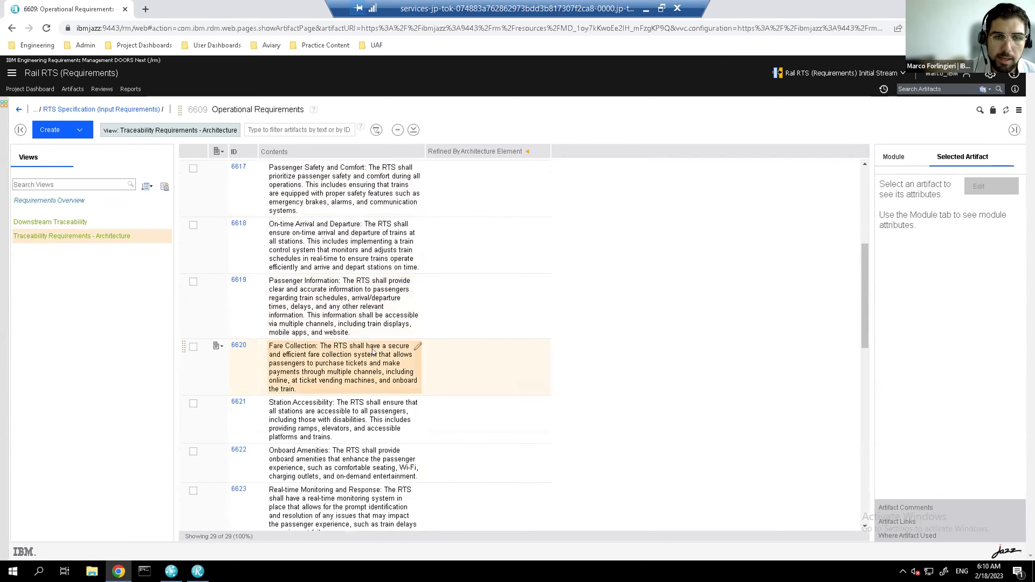
{"action": "scroll", "coordinate": [368, 341], "scroll_direction": "down", "scroll_amount": 1}
{"action": "scroll", "coordinate": [368, 341], "scroll_direction": "down", "scroll_amount": 6}
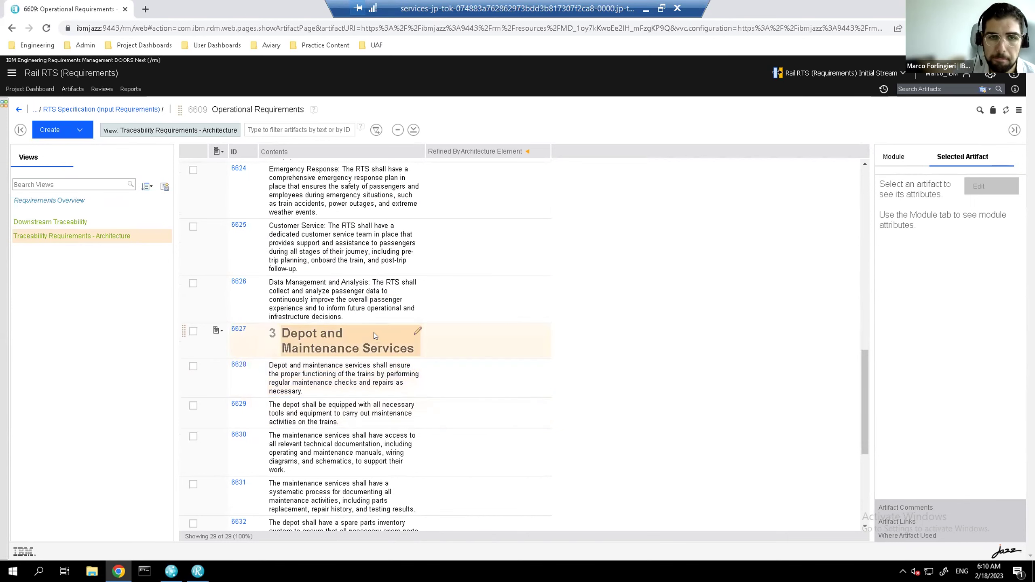
{"action": "scroll", "coordinate": [374, 332], "scroll_direction": "down", "scroll_amount": 5}
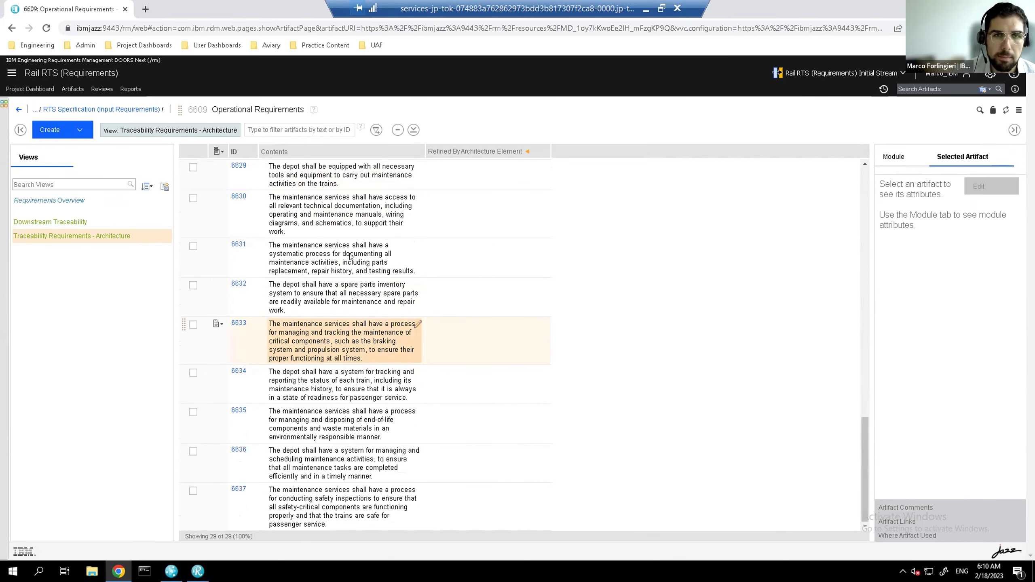
Return to the first section of the operational requirements to view its refined-by architecture element links
{"action": "scroll", "coordinate": [338, 142], "scroll_direction": "up", "scroll_amount": 6}
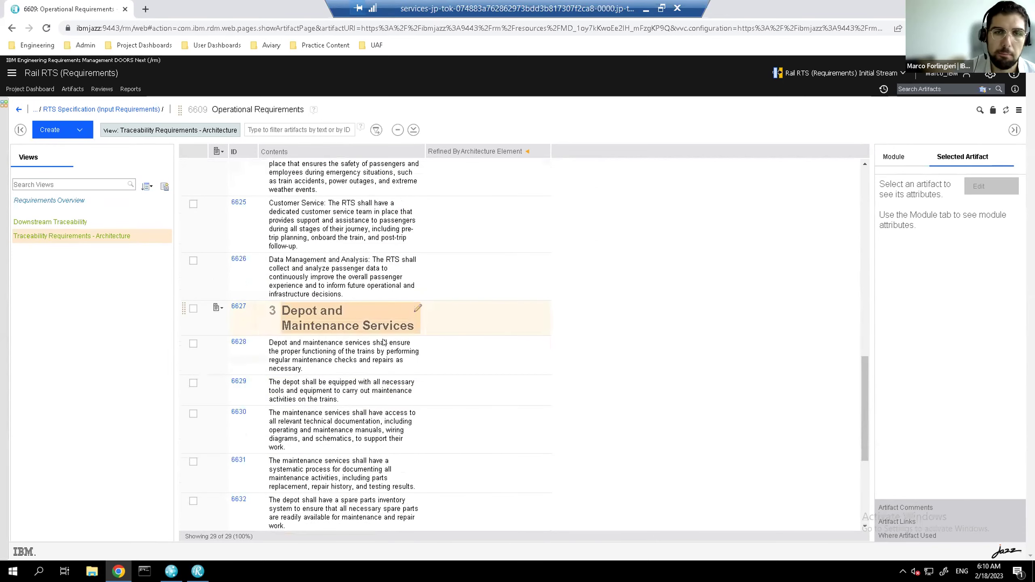
{"action": "scroll", "coordinate": [375, 338], "scroll_direction": "up", "scroll_amount": 4}
{"action": "scroll", "coordinate": [376, 339], "scroll_direction": "up", "scroll_amount": 1}
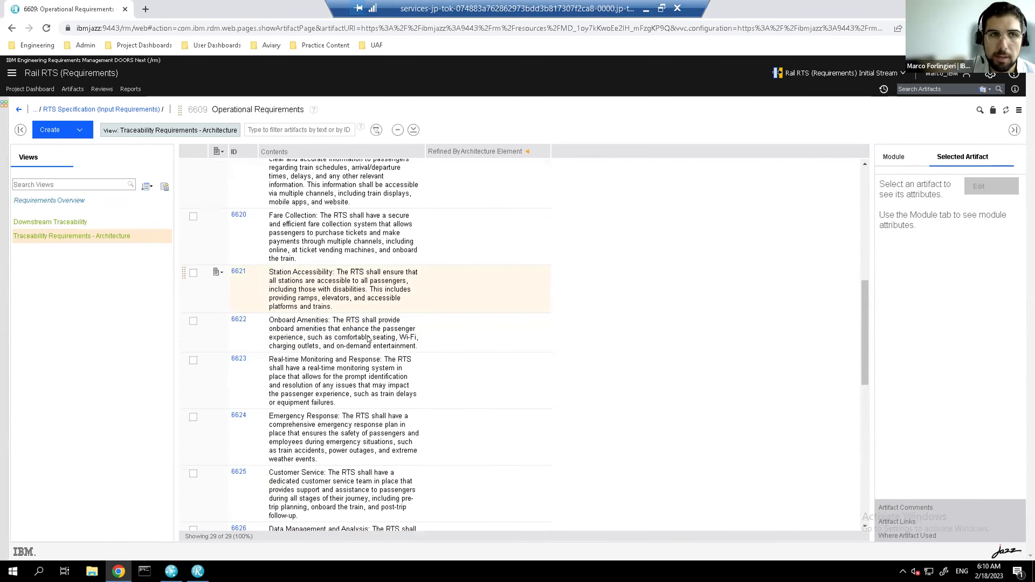
{"action": "scroll", "coordinate": [368, 338], "scroll_direction": "up", "scroll_amount": 3}
{"action": "scroll", "coordinate": [286, 261], "scroll_direction": "up", "scroll_amount": 5}
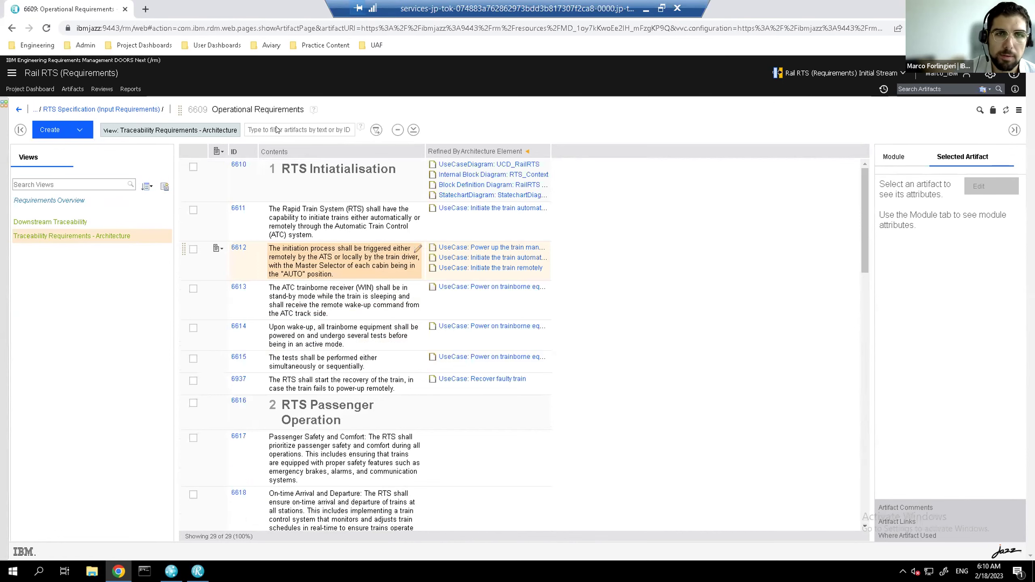
Return to the RTS Specification (Input Requirements) folder and view the import types available for artifacts, leaving without importing
{"action": "left_click", "coordinate": [19, 109]}
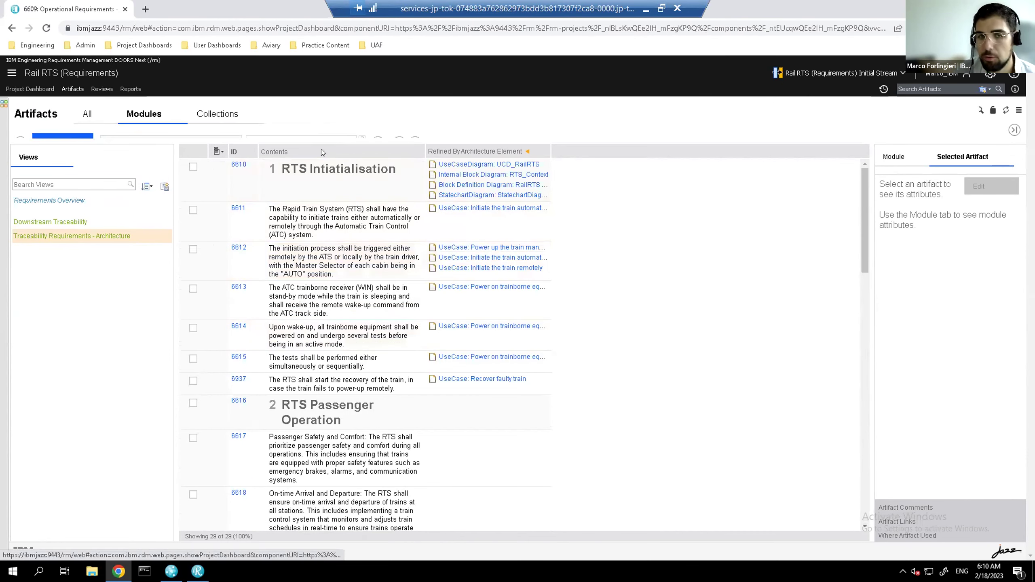
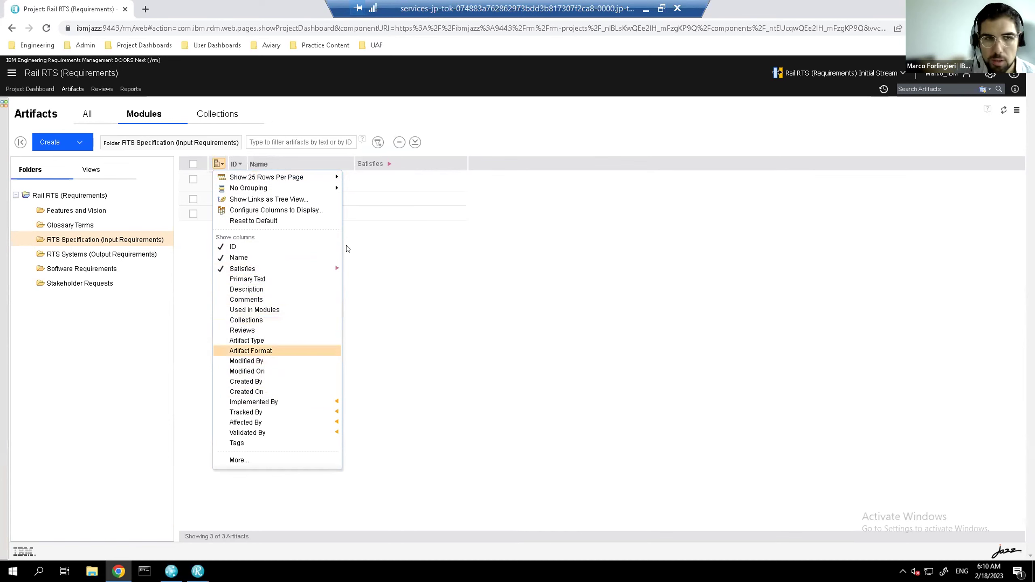
{"action": "left_click", "coordinate": [80, 142]}
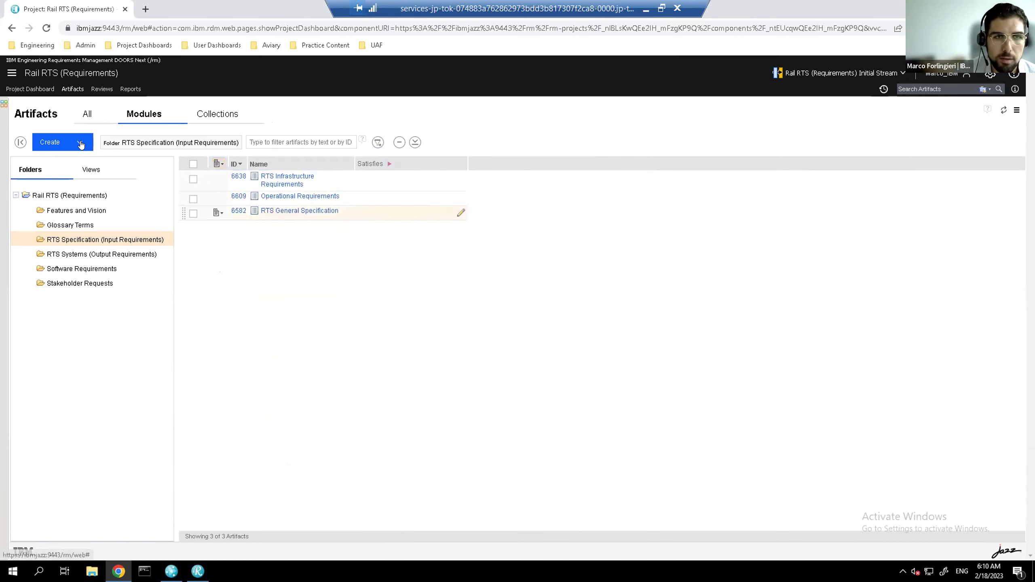
{"action": "left_click", "coordinate": [84, 143]}
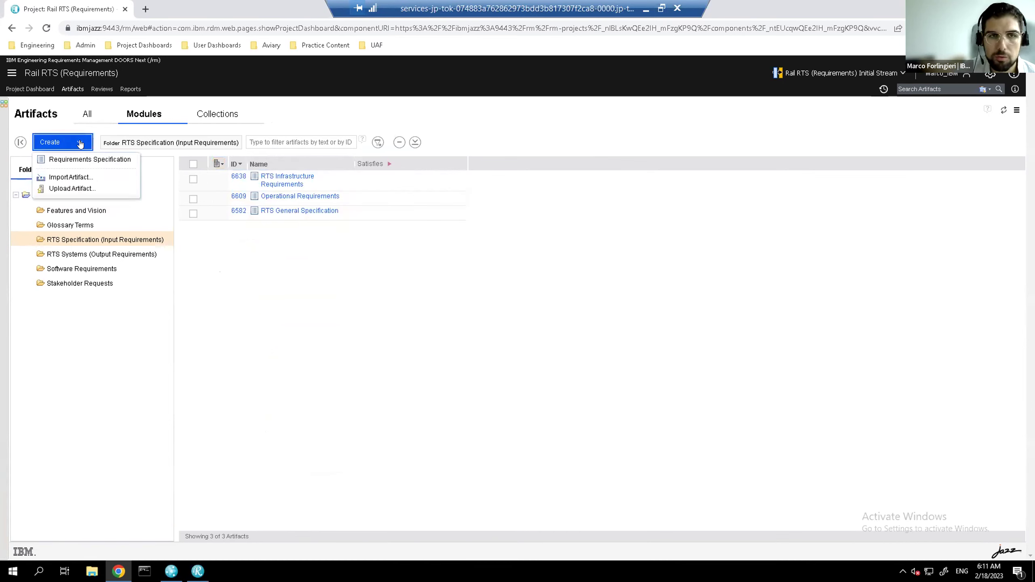
{"action": "left_click", "coordinate": [98, 177]}
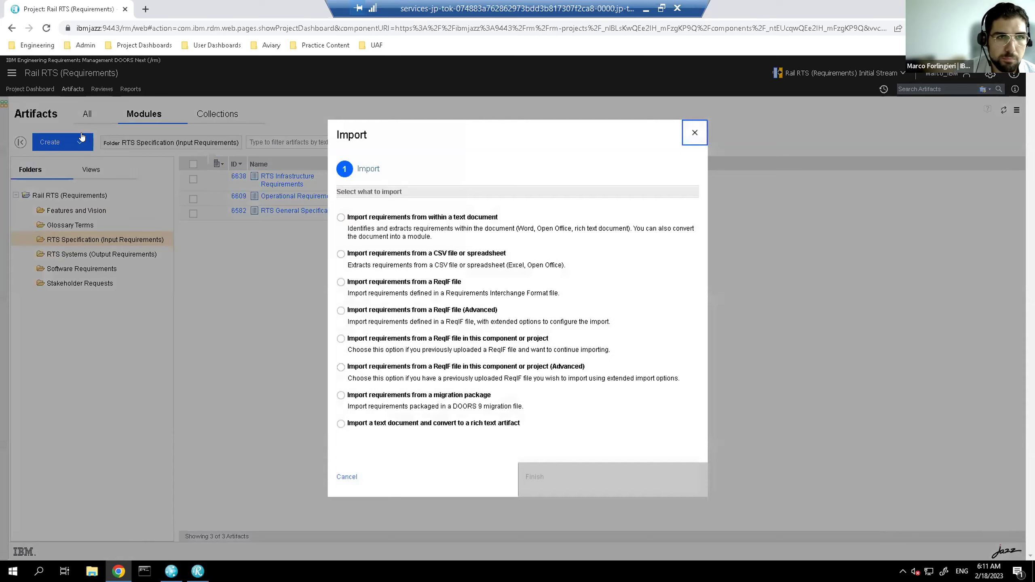
{"action": "key", "text": "Escape"}
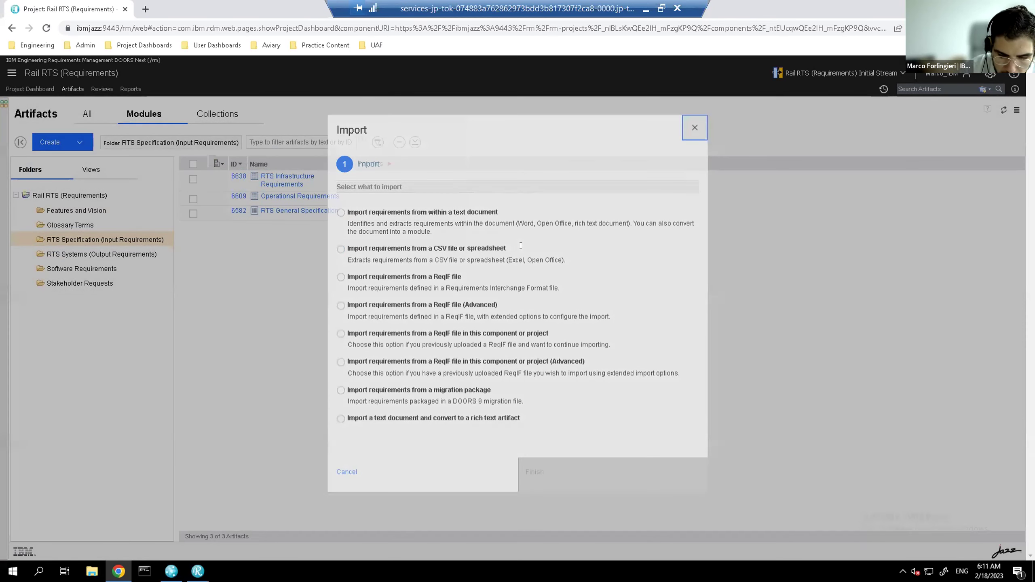
Create a Requirements Specification module named New requirements in the RTS Specification (Input Requirements) folder
{"action": "type", "text": "New requirements"}
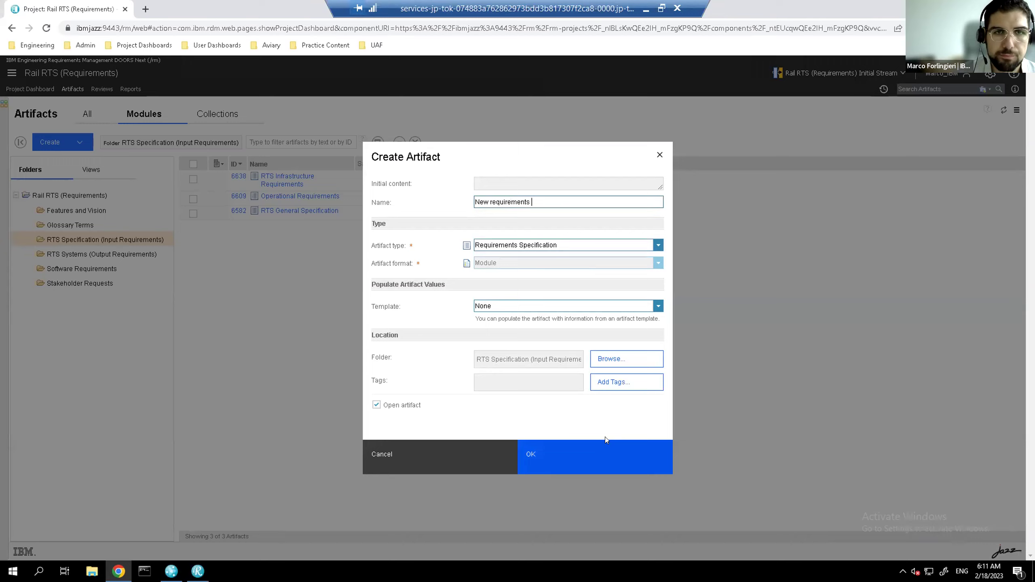
{"action": "key", "text": "Return"}
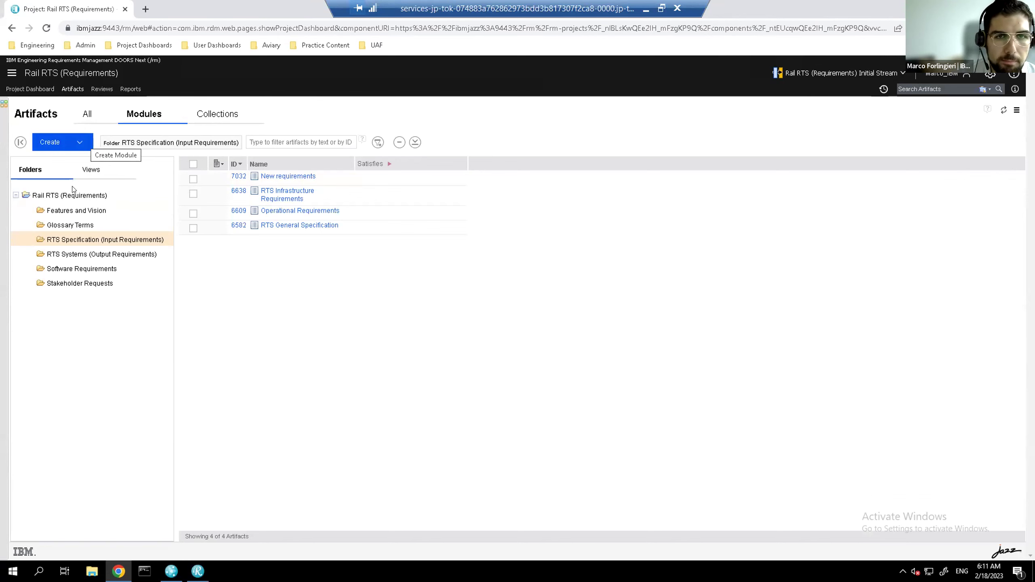
Start importing requirements from a CSV file or spreadsheet and choose ReqSpec1.csv from Downloads as the source
{"action": "key", "text": "Return"}
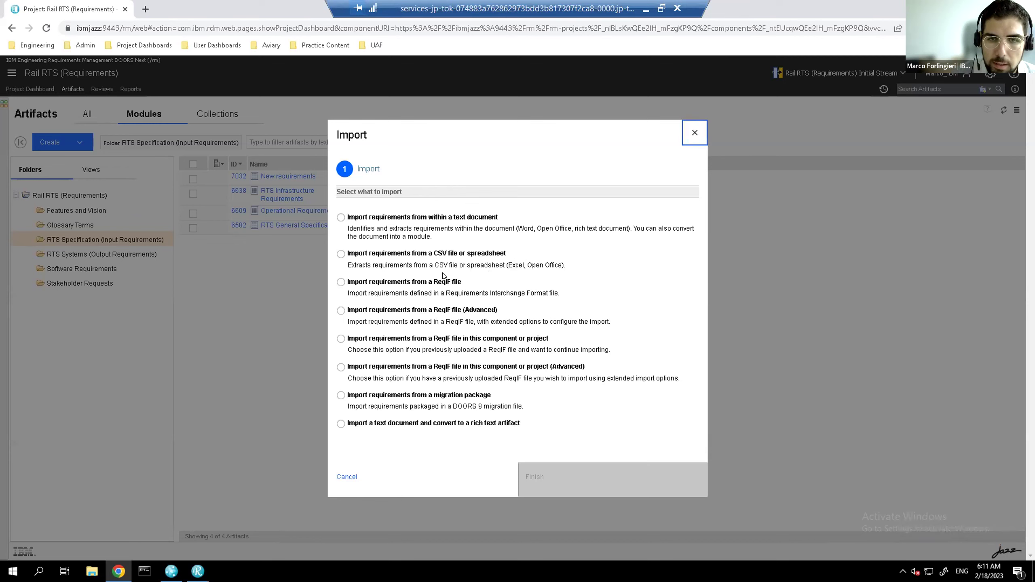
{"action": "left_click", "coordinate": [341, 254]}
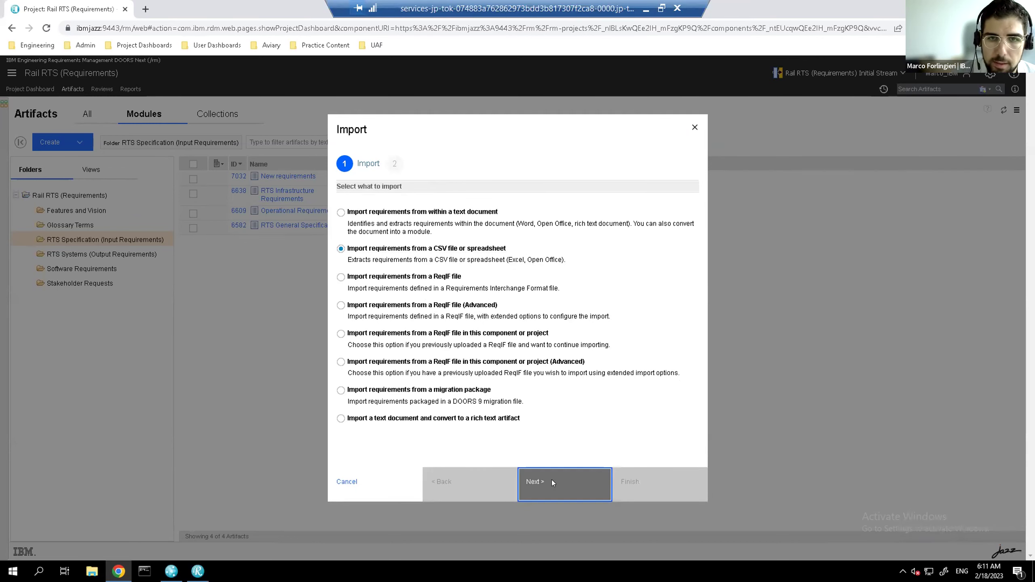
{"action": "left_click", "coordinate": [552, 480]}
{"action": "left_click", "coordinate": [480, 236]}
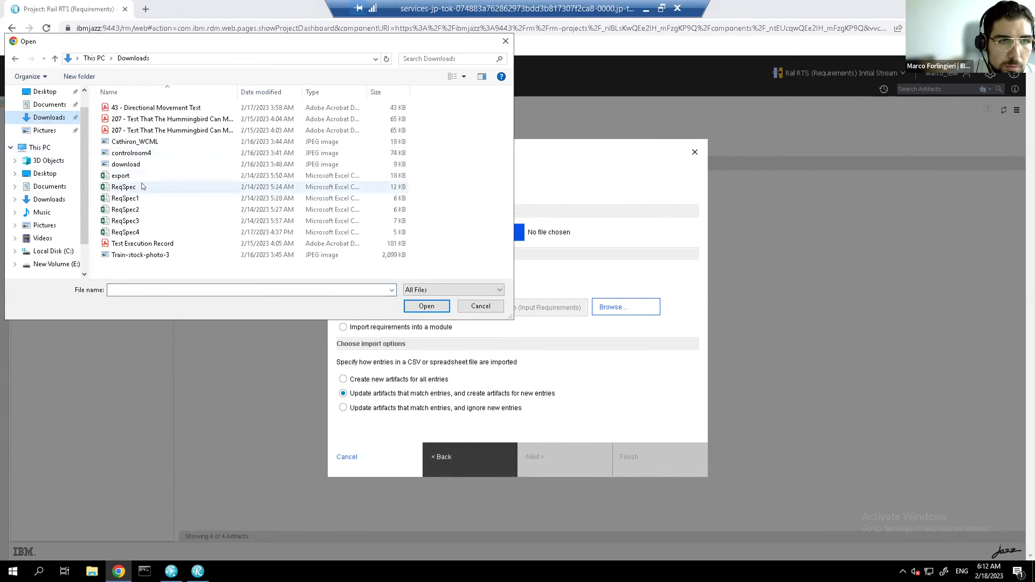
{"action": "left_click", "coordinate": [144, 199]}
{"action": "left_click", "coordinate": [435, 308]}
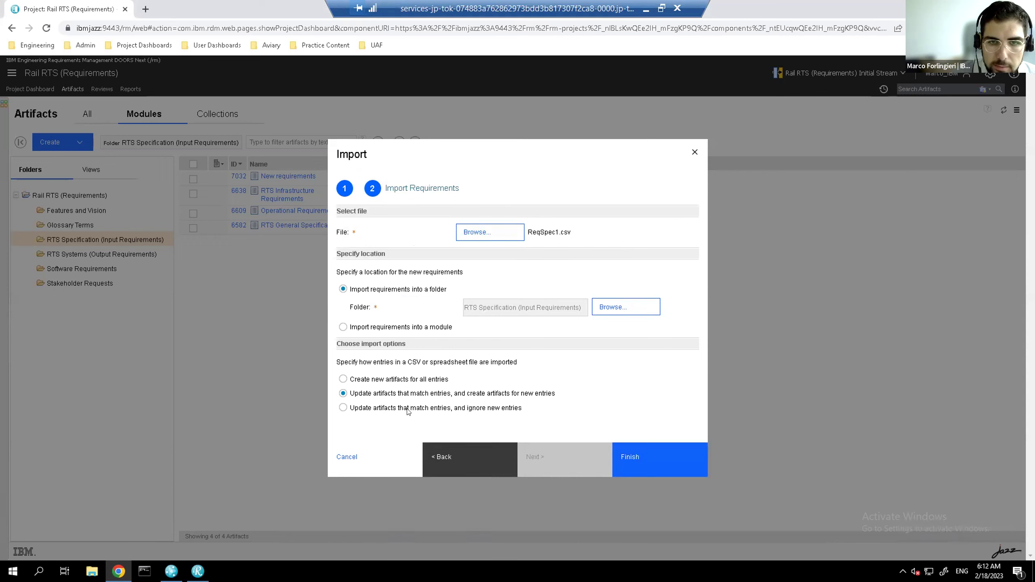
Import the file into the New requirements module, creating new artifacts for all entries, and open that module
{"action": "left_click", "coordinate": [343, 379]}
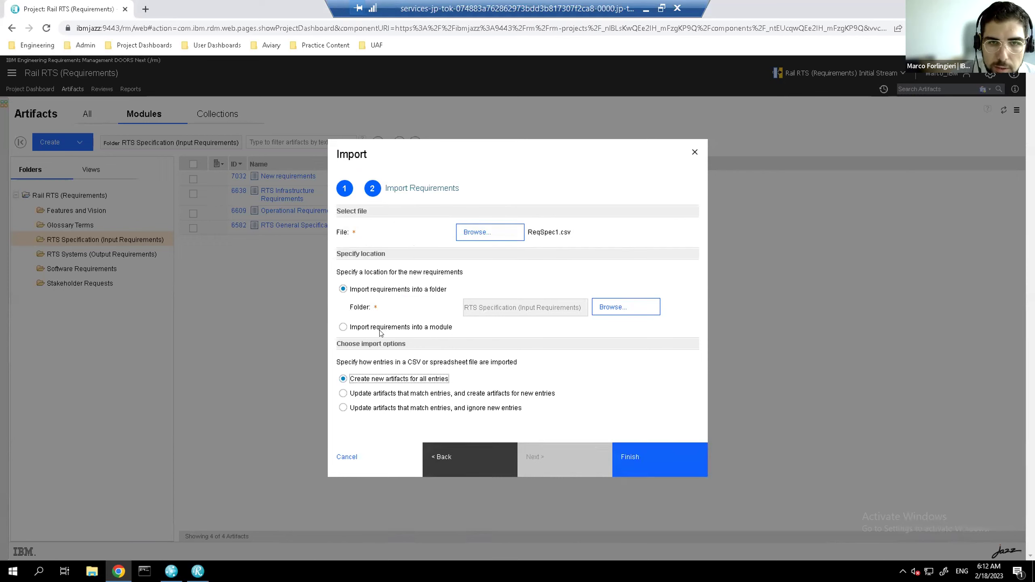
{"action": "left_click", "coordinate": [343, 327]}
{"action": "left_click", "coordinate": [615, 308]}
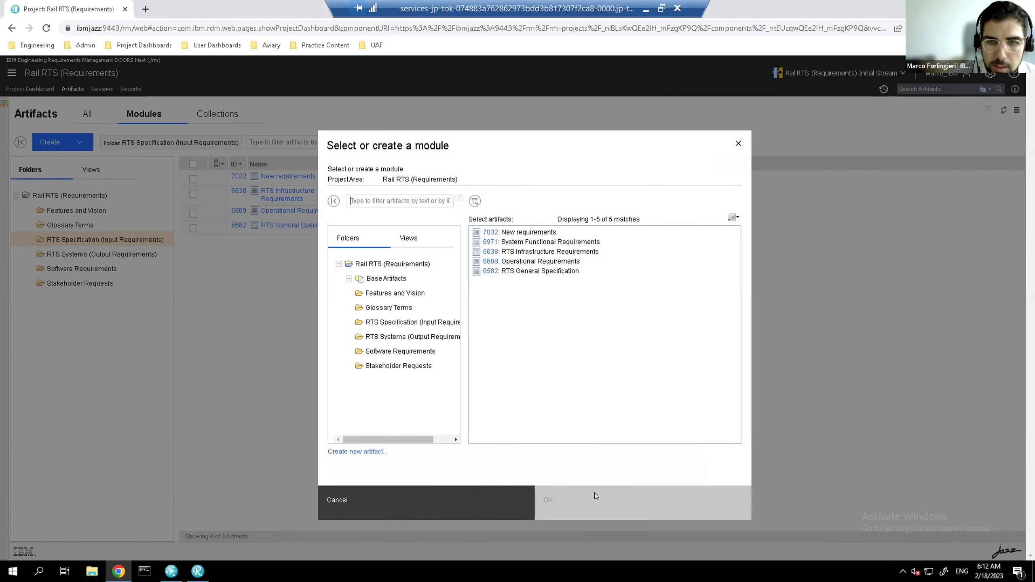
{"action": "key", "text": "Return"}
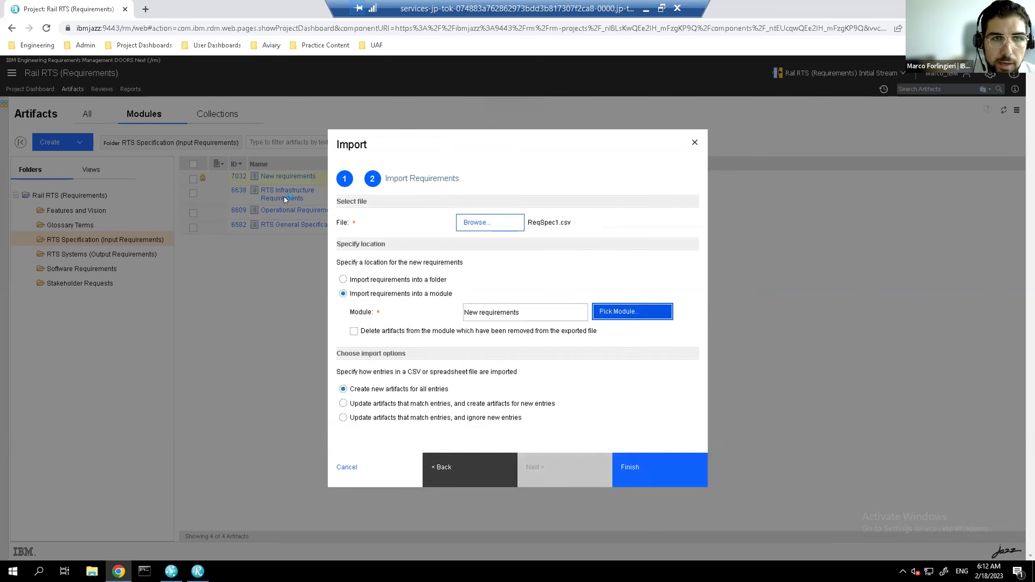
{"action": "key", "text": "Return"}
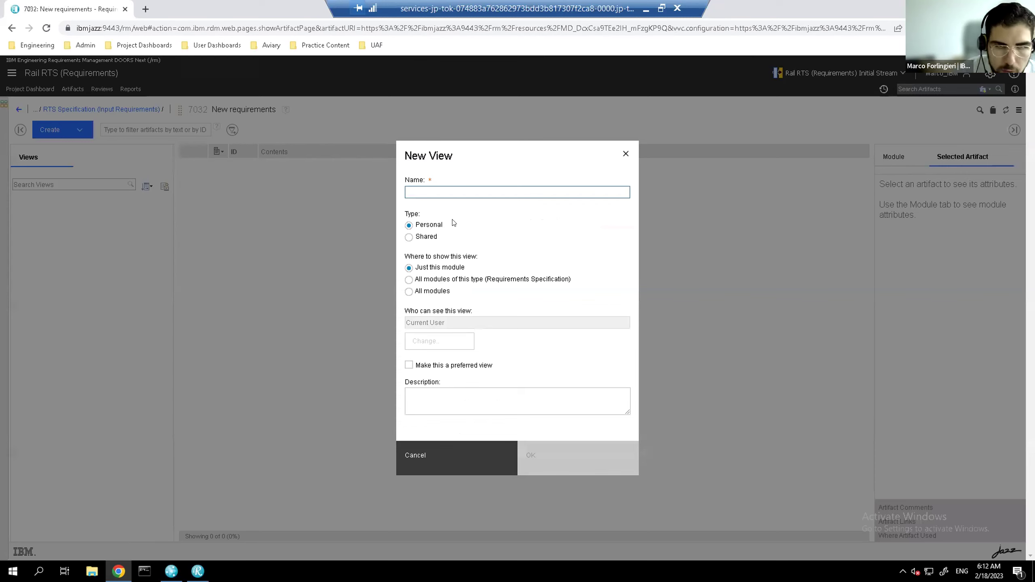
Create a personal view named Overview for just this module and look through the imported requirements
{"action": "type", "text": "Overview"}
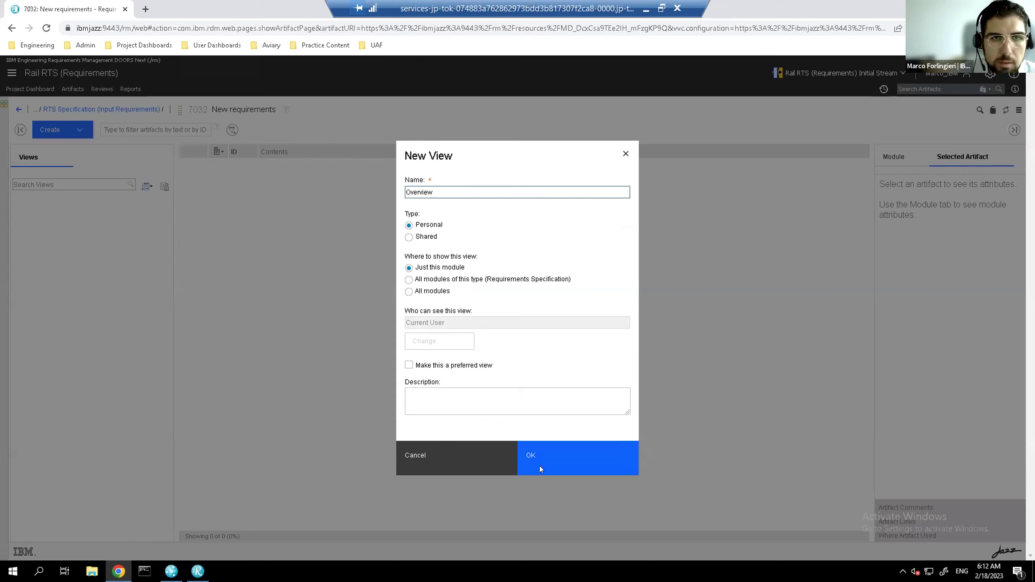
{"action": "left_click", "coordinate": [540, 467]}
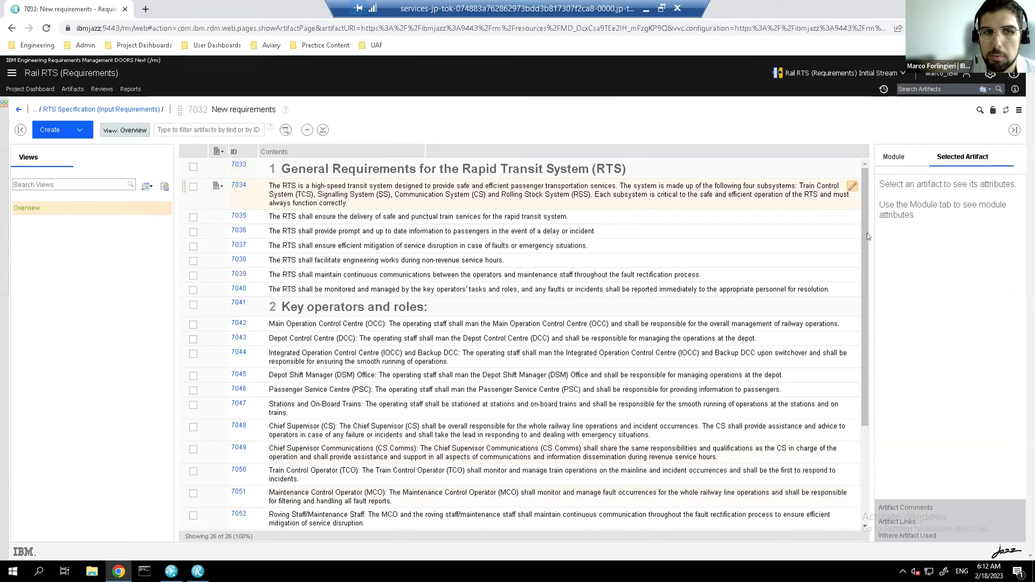
{"action": "scroll", "coordinate": [230, 163], "scroll_direction": "down", "scroll_amount": 1}
{"action": "scroll", "coordinate": [226, 161], "scroll_direction": "up", "scroll_amount": 1}
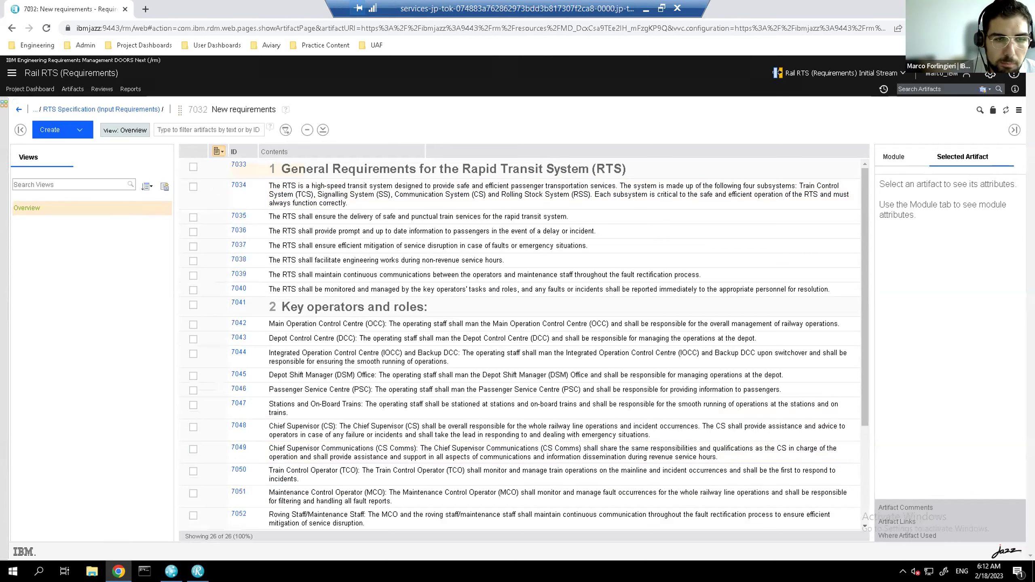
Open the source file ReqSpec1 from the Downloads folder in Excel and dismiss the Office activation wizard
{"action": "key", "text": "super+e"}
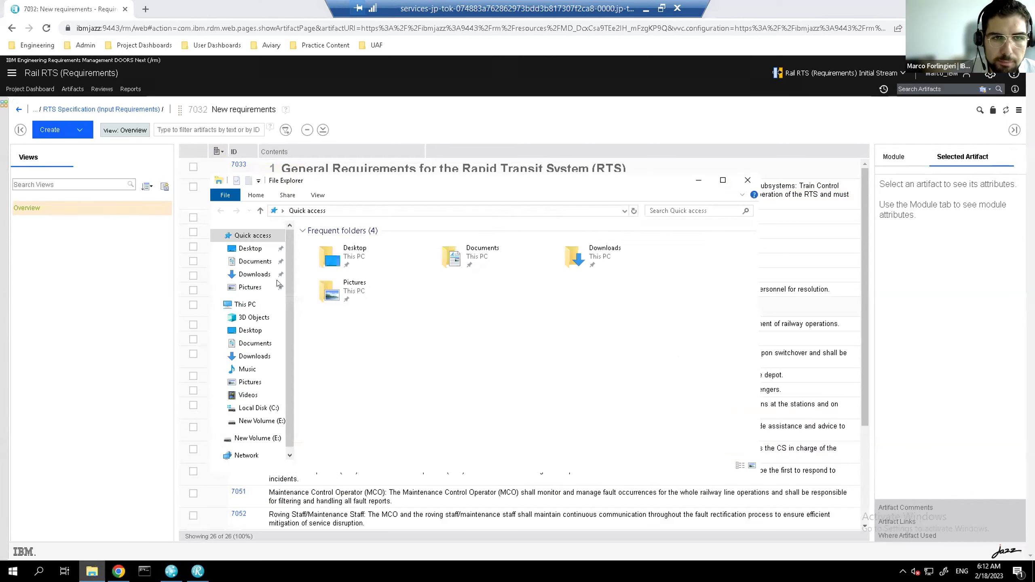
{"action": "left_click", "coordinate": [255, 274]}
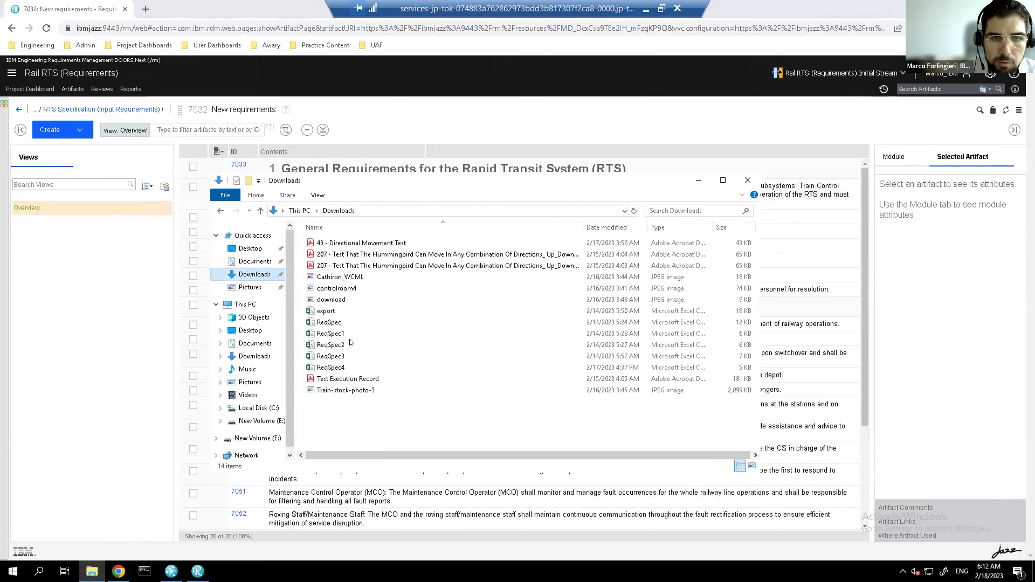
{"action": "left_click", "coordinate": [351, 334]}
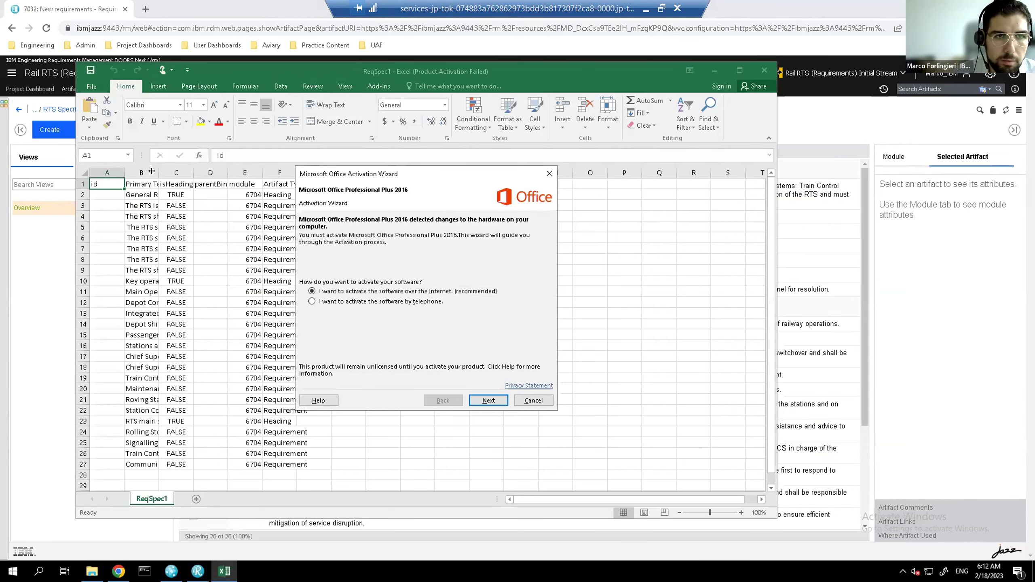
{"action": "key", "text": "Escape"}
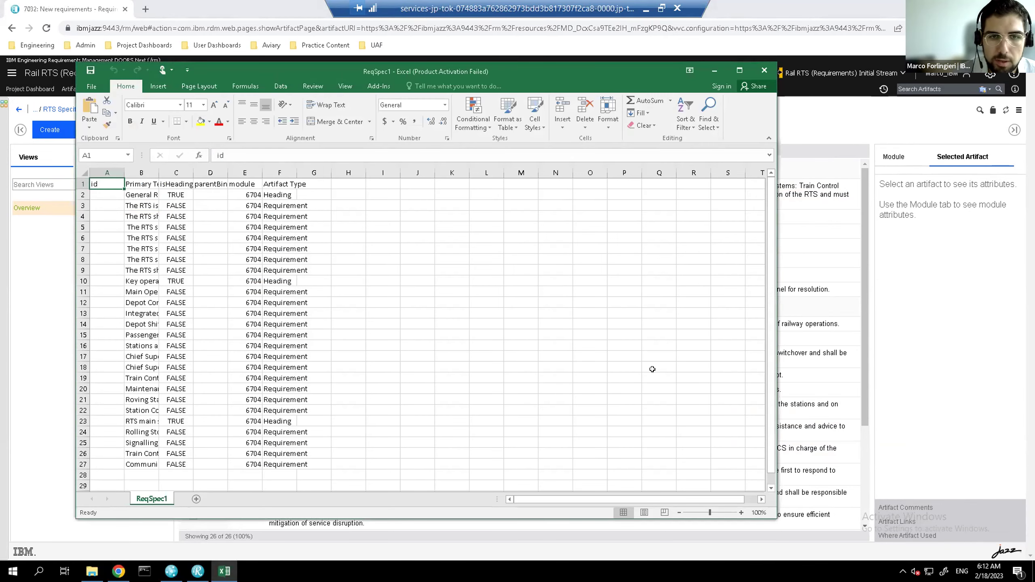
Fit the column widths to review the Primary Text, isHeading, module and Artifact Type columns, and close the file without saving
{"action": "key", "text": "alt+h"}
{"action": "key", "text": "o"}
{"action": "key", "text": "i"}
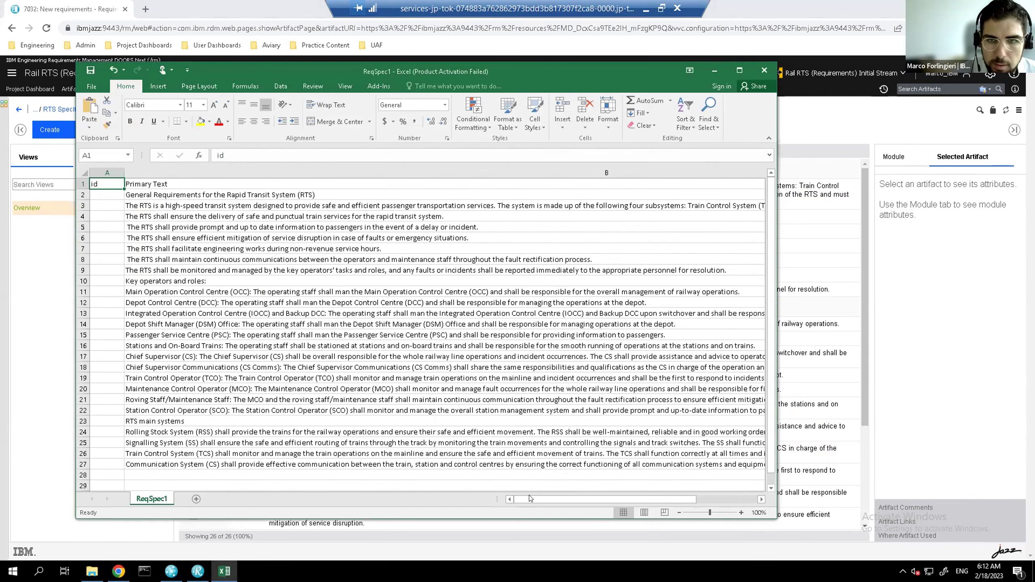
{"action": "left_click_drag", "start_coordinate": [660, 499], "coordinate": [524, 193]}
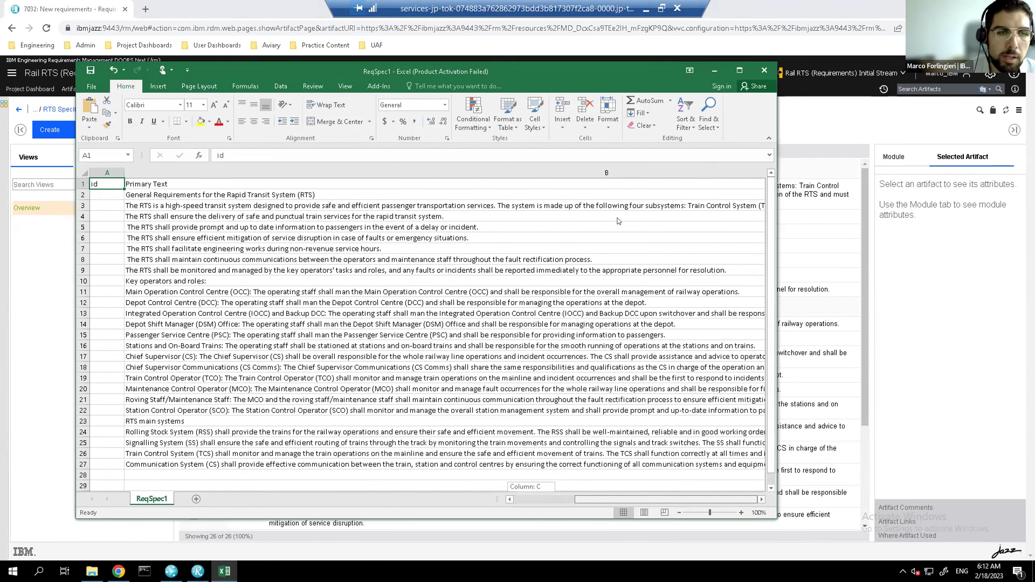
{"action": "left_click_drag", "start_coordinate": [619, 221], "coordinate": [615, 216]}
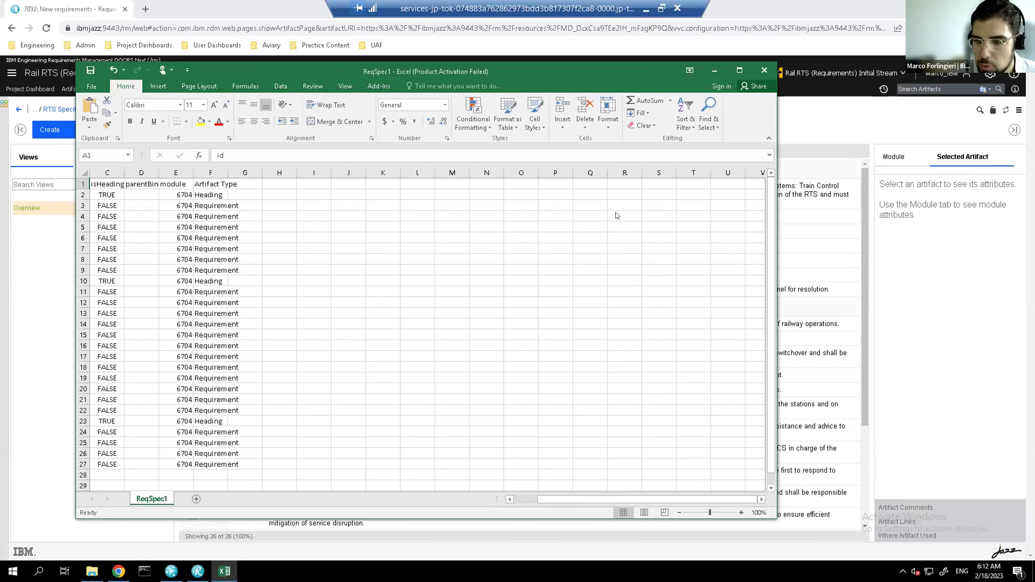
{"action": "left_click", "coordinate": [765, 71]}
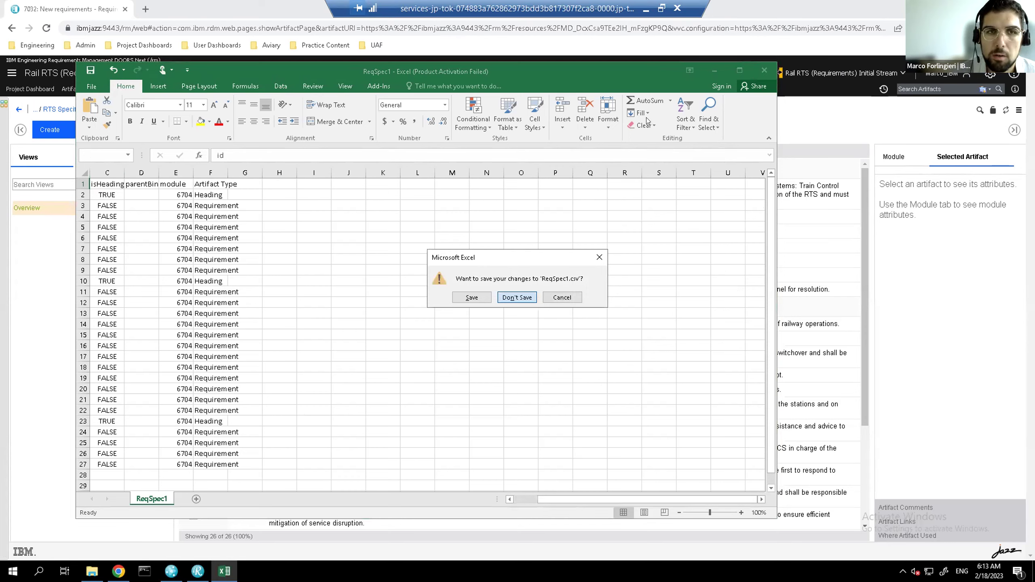
{"action": "left_click", "coordinate": [516, 297]}
{"action": "left_click", "coordinate": [206, 183]}
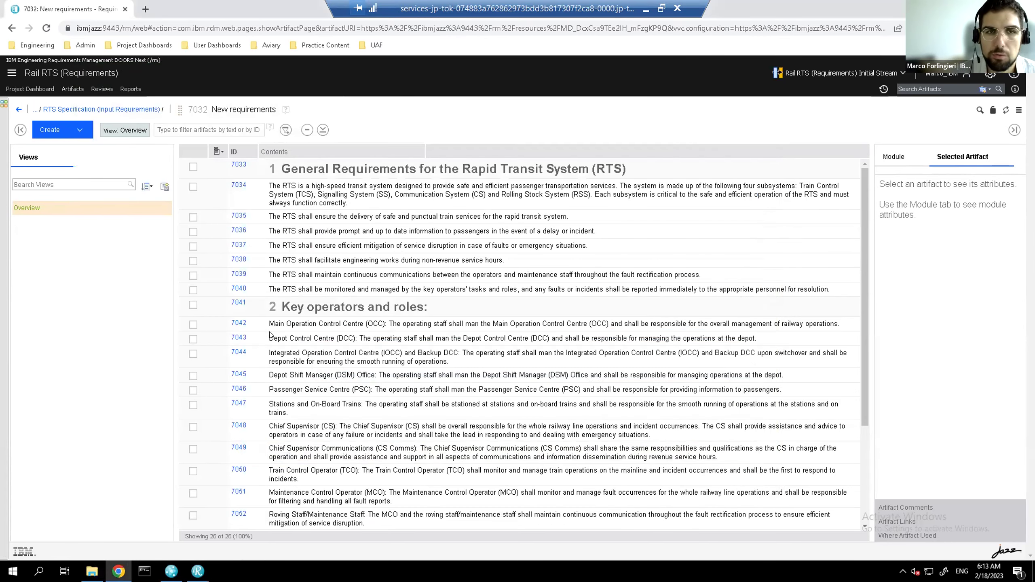
Open the RTS General Specification module and follow requirement 6939's satisfied-by link to operational requirement 6611
{"action": "left_click", "coordinate": [20, 110]}
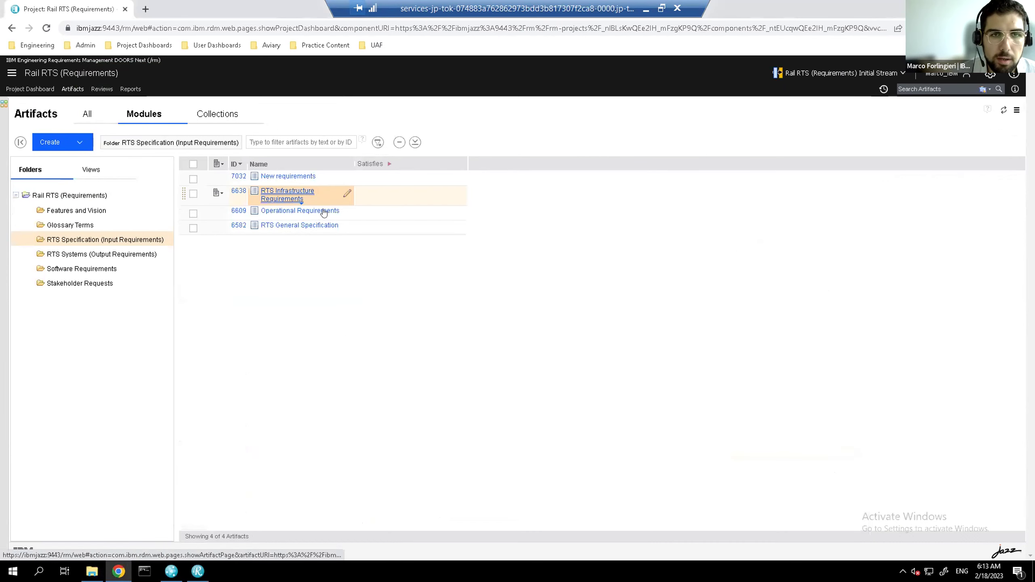
{"action": "left_click", "coordinate": [306, 227]}
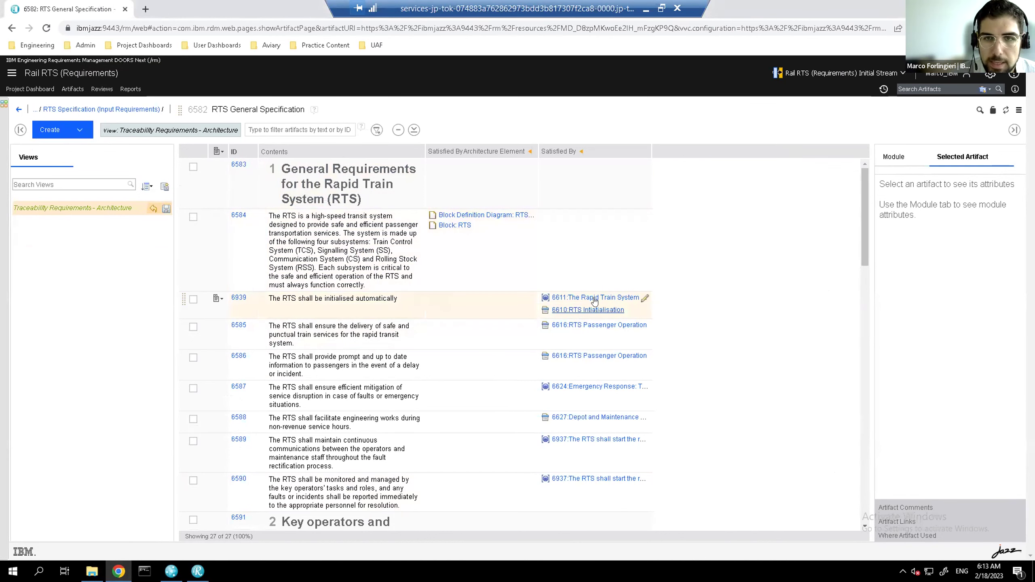
{"action": "mouse_move", "coordinate": [595, 301]}
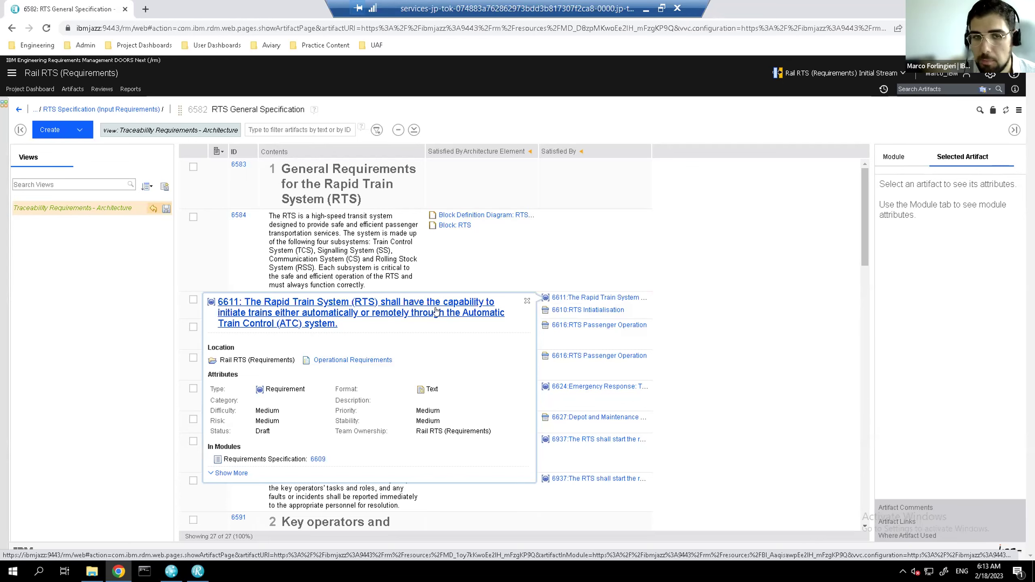
{"action": "left_click", "coordinate": [435, 312]}
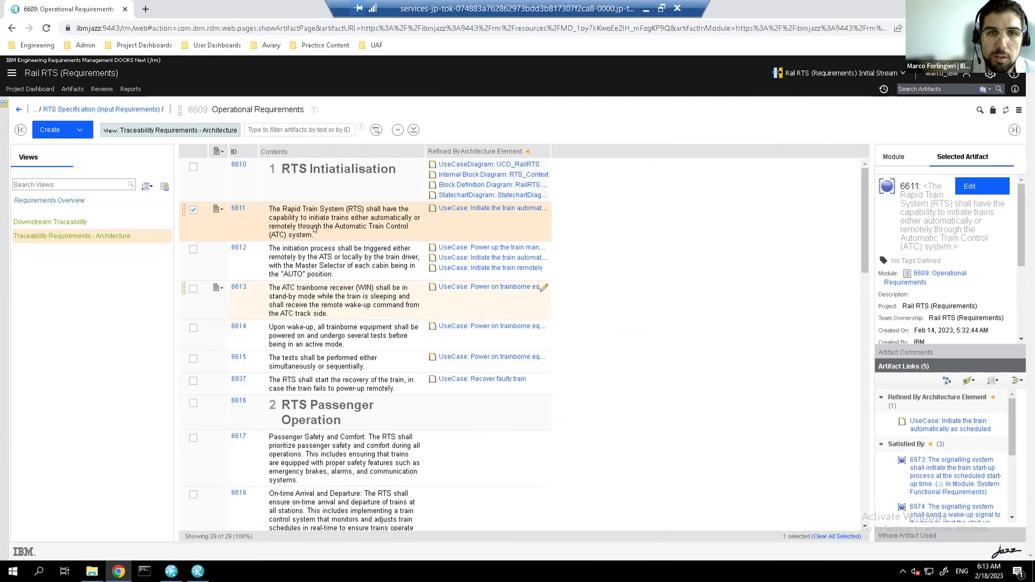
Go back to the RTS General Specification module and examine the satisfied-by links, including that of requirement 6587
{"action": "left_click", "coordinate": [19, 110]}
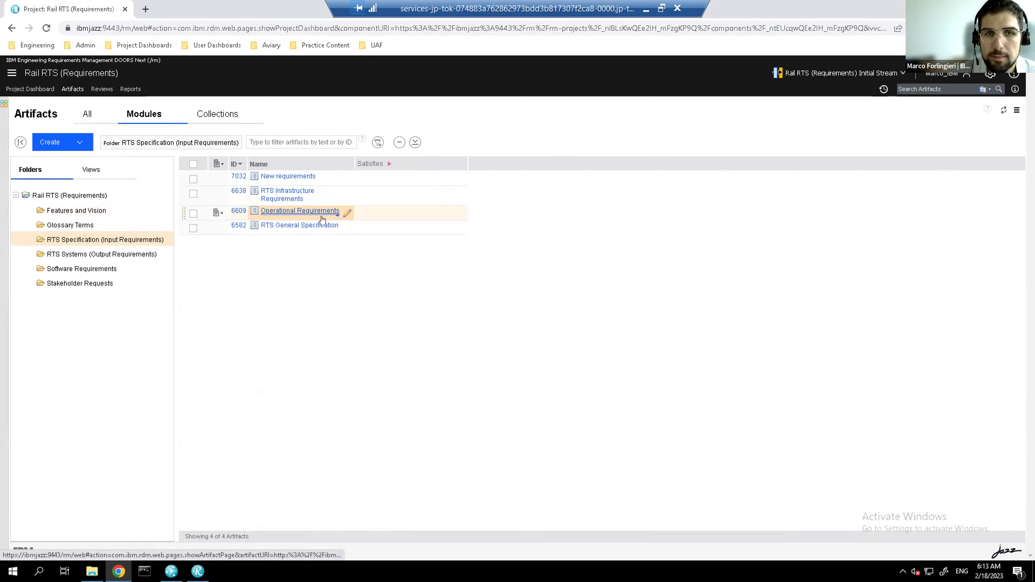
{"action": "left_click", "coordinate": [289, 227]}
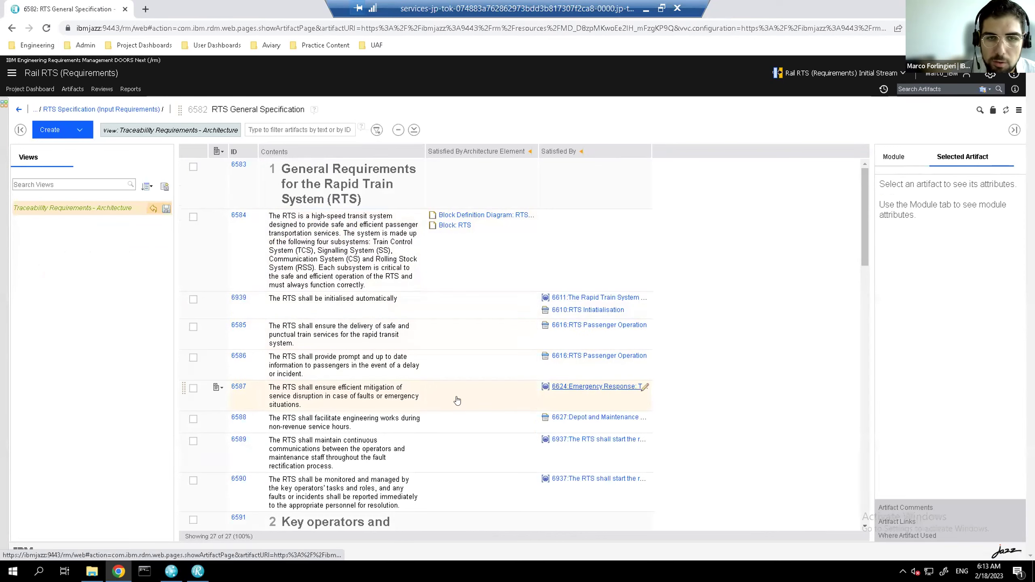
{"action": "mouse_move", "coordinate": [606, 391]}
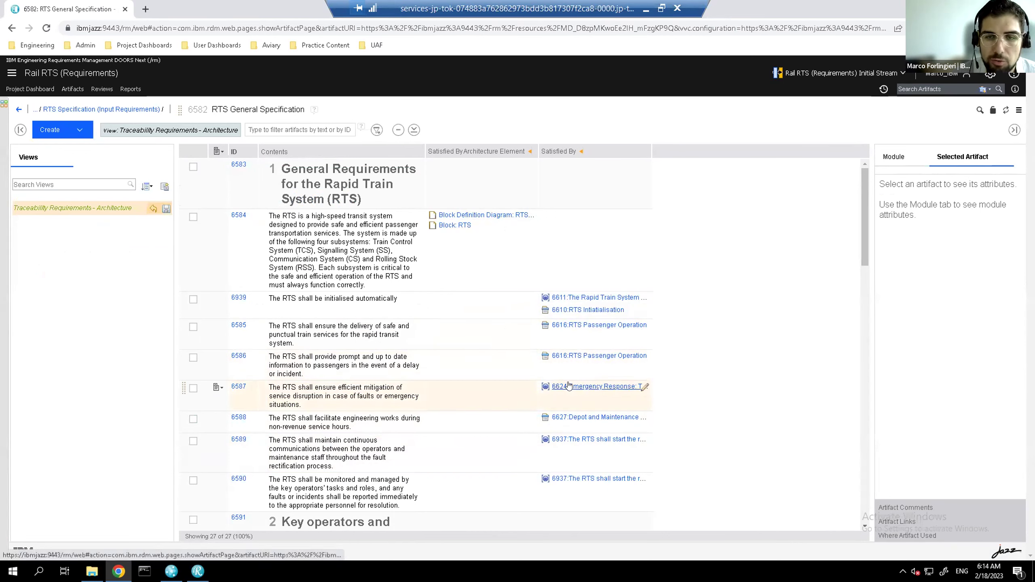
Follow requirement 6587's satisfied-by link to Emergency Response requirement 6624 and return to the RTS Specification (Input Requirements) folder
{"action": "mouse_move", "coordinate": [574, 388]}
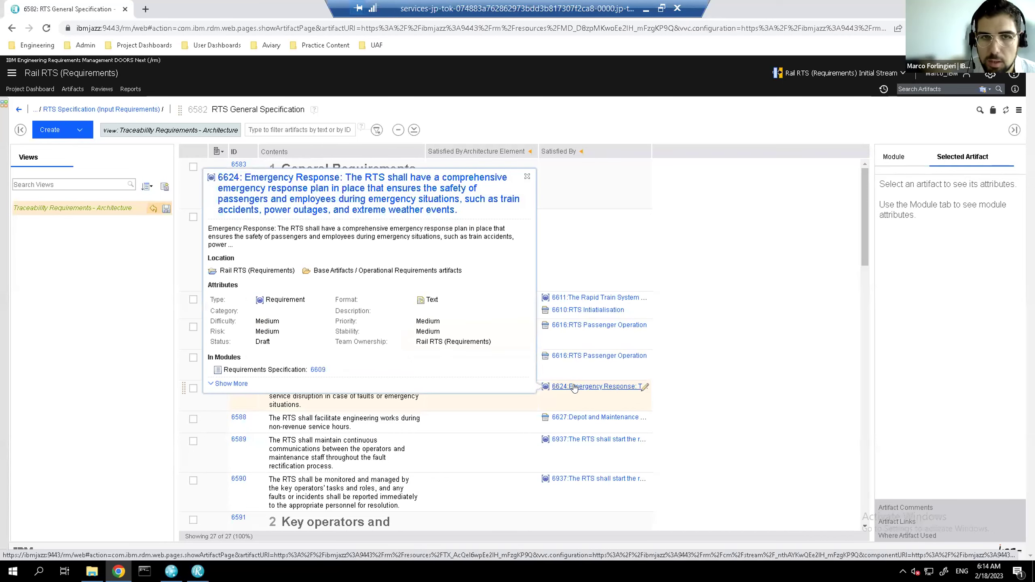
{"action": "left_click", "coordinate": [363, 202]}
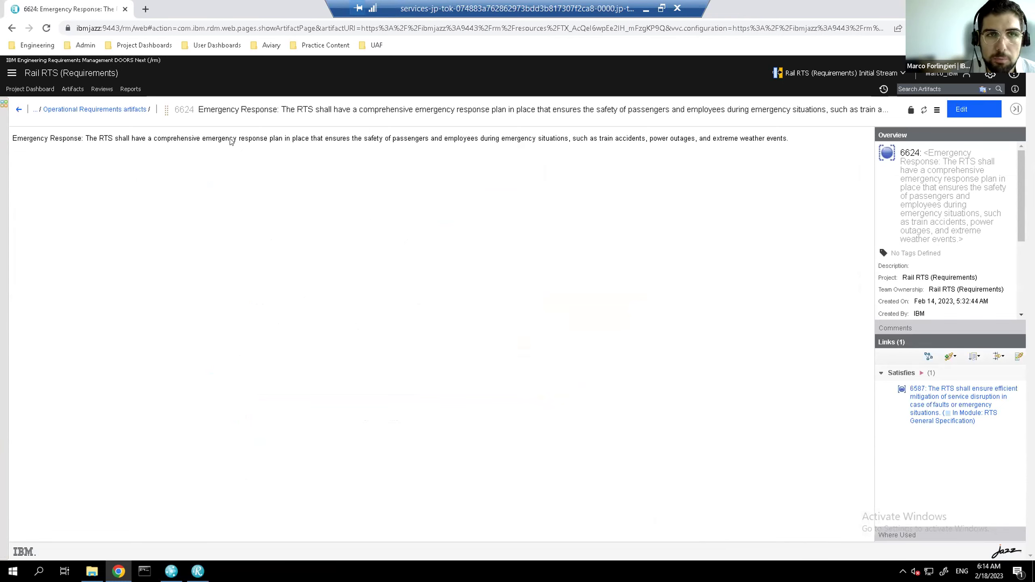
{"action": "left_click", "coordinate": [18, 109]}
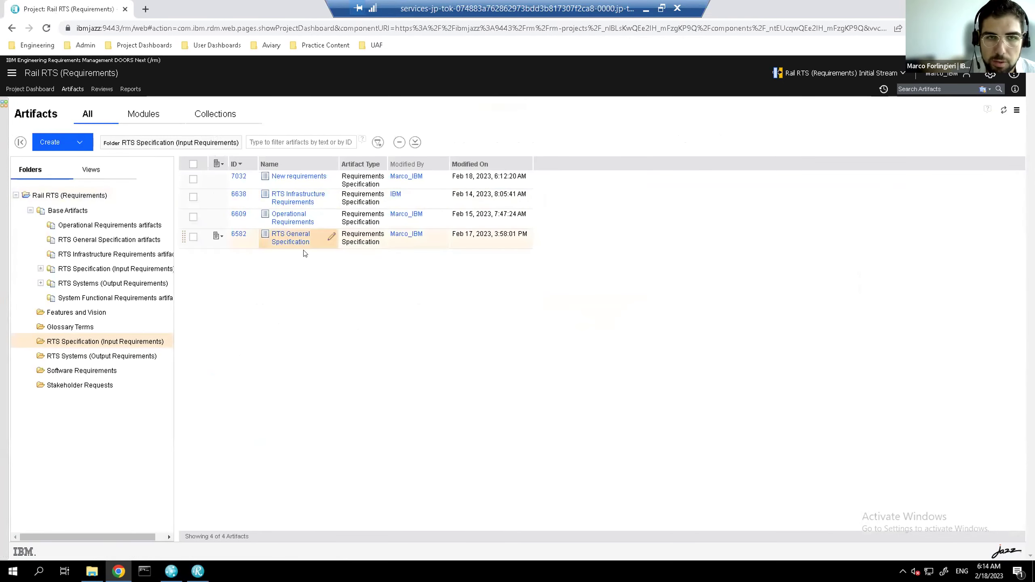
Open the Operational Requirements module, review its architecture links and apply the Downstream Traceability view
{"action": "left_click", "coordinate": [303, 221]}
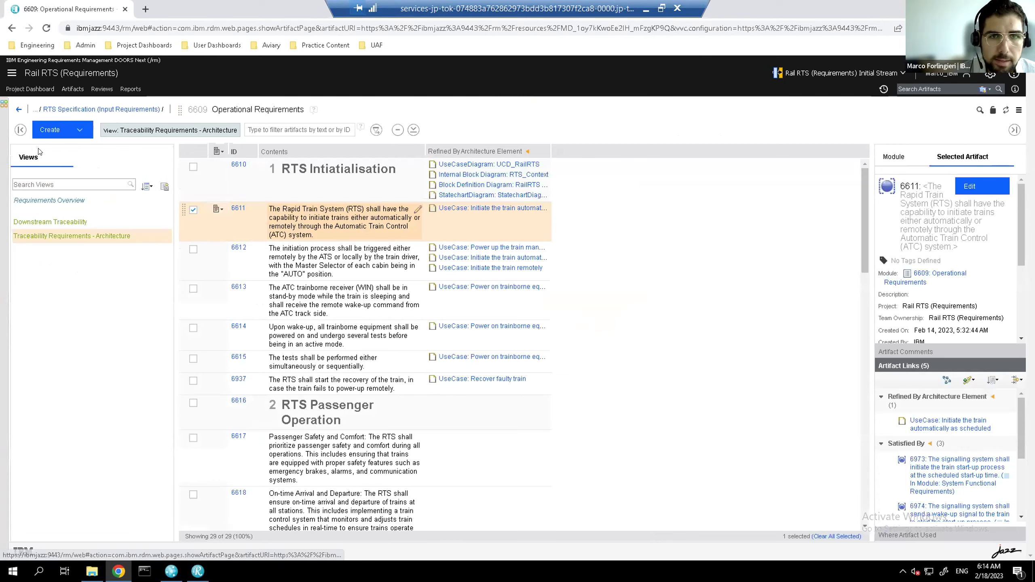
{"action": "scroll", "coordinate": [366, 327], "scroll_direction": "down", "scroll_amount": 5}
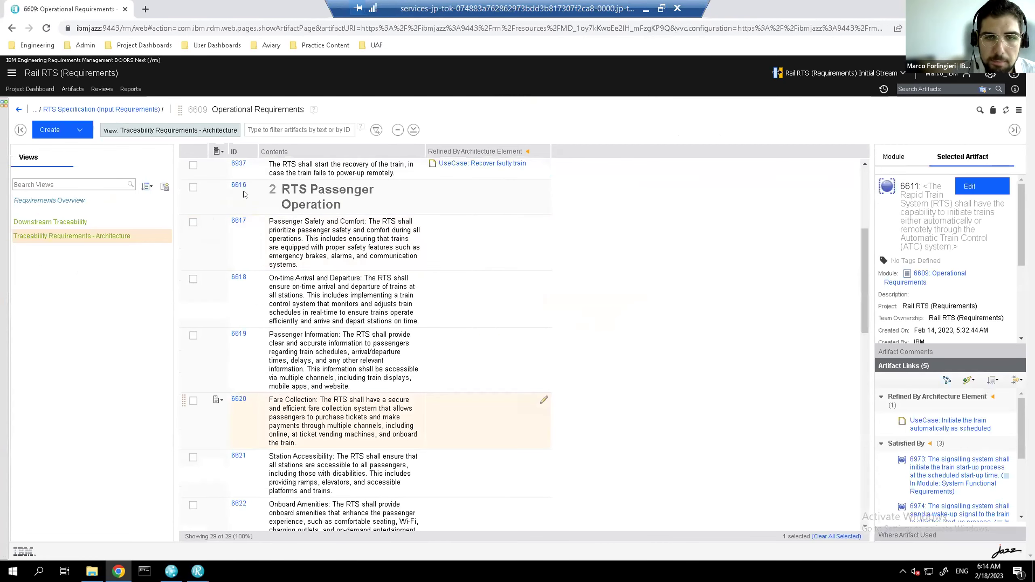
{"action": "scroll", "coordinate": [367, 387], "scroll_direction": "down", "scroll_amount": 1}
{"action": "scroll", "coordinate": [325, 204], "scroll_direction": "up", "scroll_amount": 6}
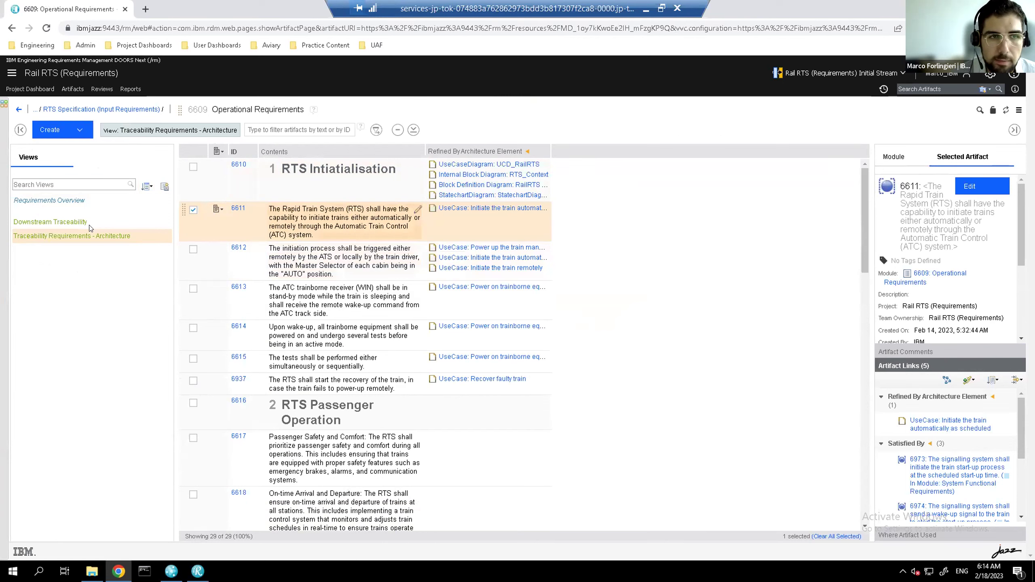
{"action": "left_click", "coordinate": [69, 222]}
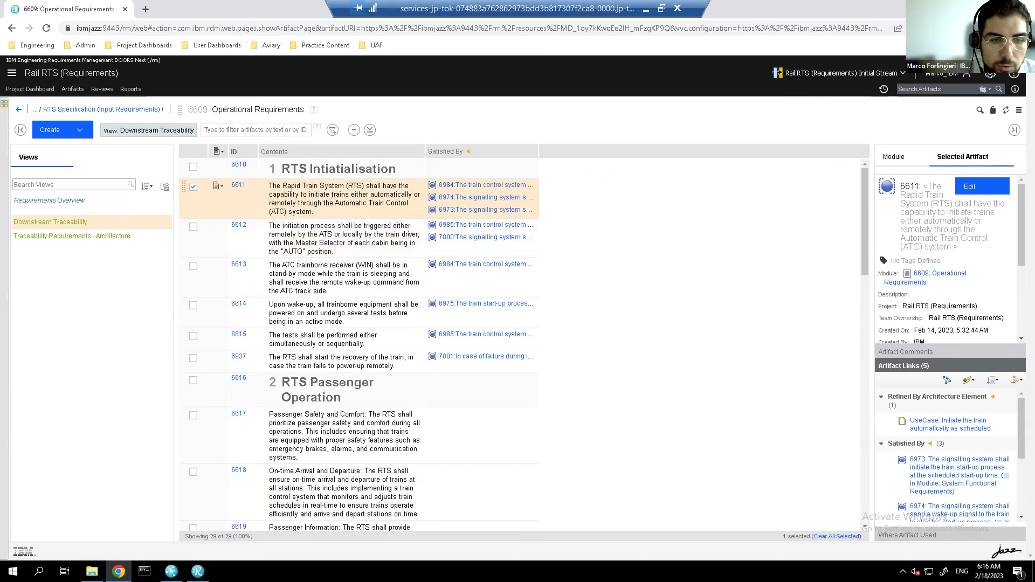
Switch to Rhapsody and set the zoom of the UCD_RailRTS use case diagram to 100%
{"action": "left_click", "coordinate": [198, 571]}
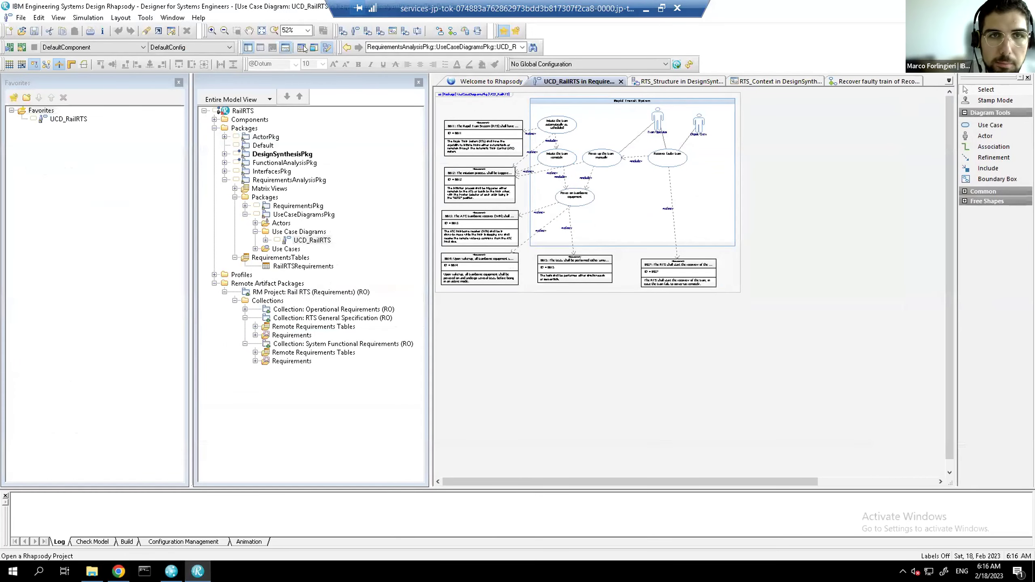
{"action": "left_click", "coordinate": [308, 31]}
{"action": "left_click", "coordinate": [296, 73]}
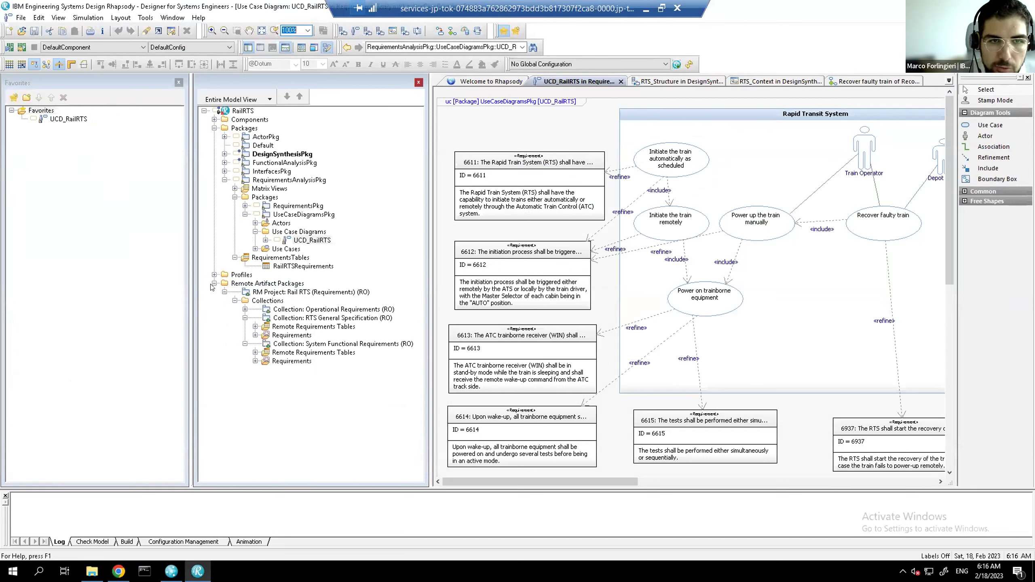
Collapse RequirementsAnalysisPkg in the model tree and expand Remote Artifact Packages down to the RTS General Specification requirements
{"action": "left_click", "coordinate": [235, 301]}
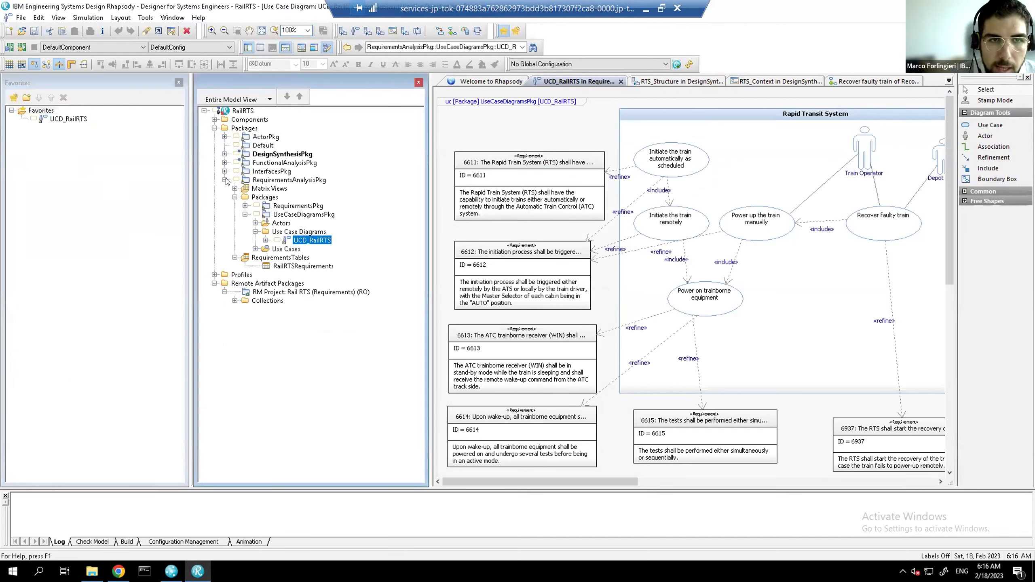
{"action": "left_click", "coordinate": [214, 284]}
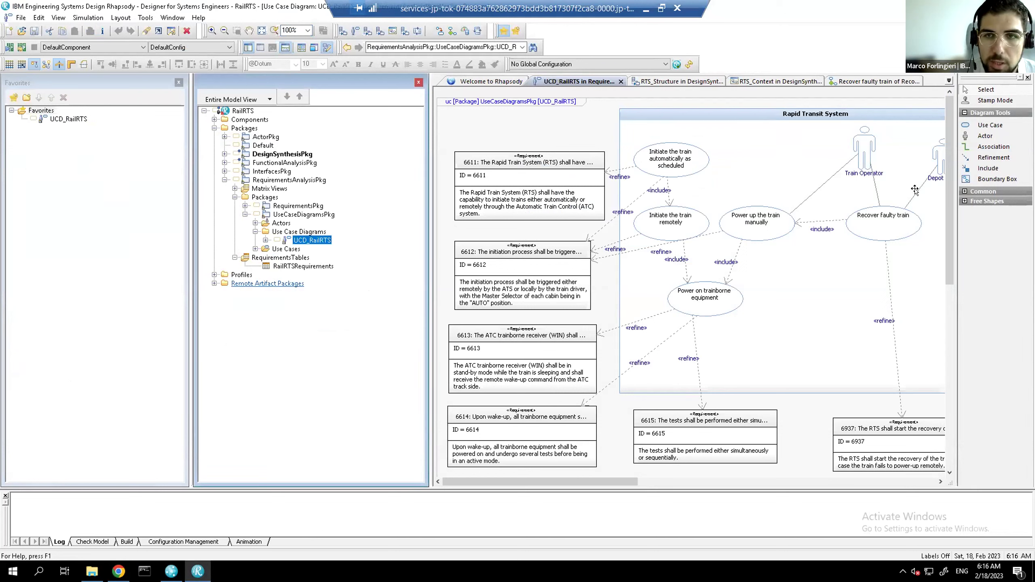
{"action": "left_click", "coordinate": [225, 180]}
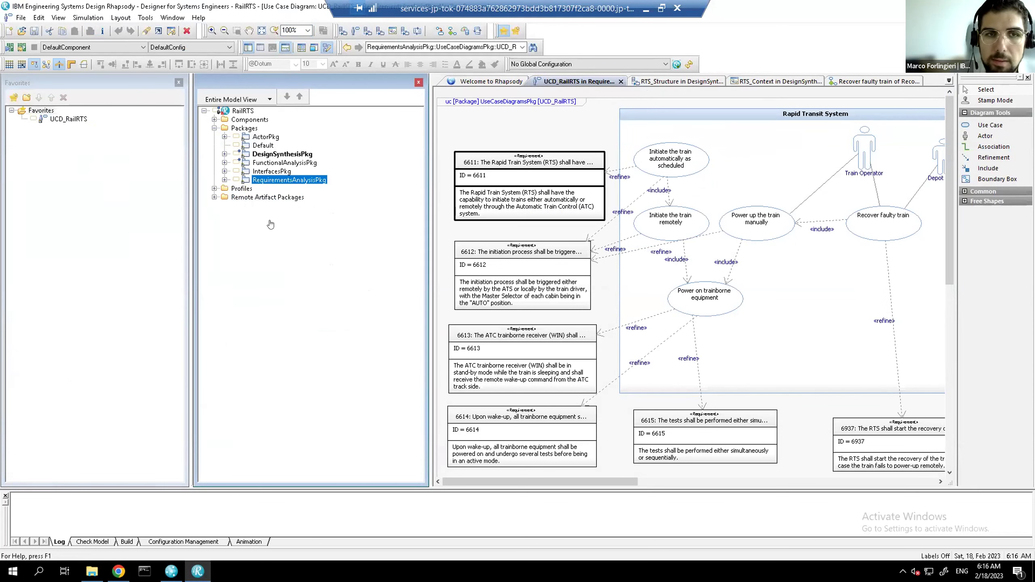
{"action": "left_click", "coordinate": [213, 197]}
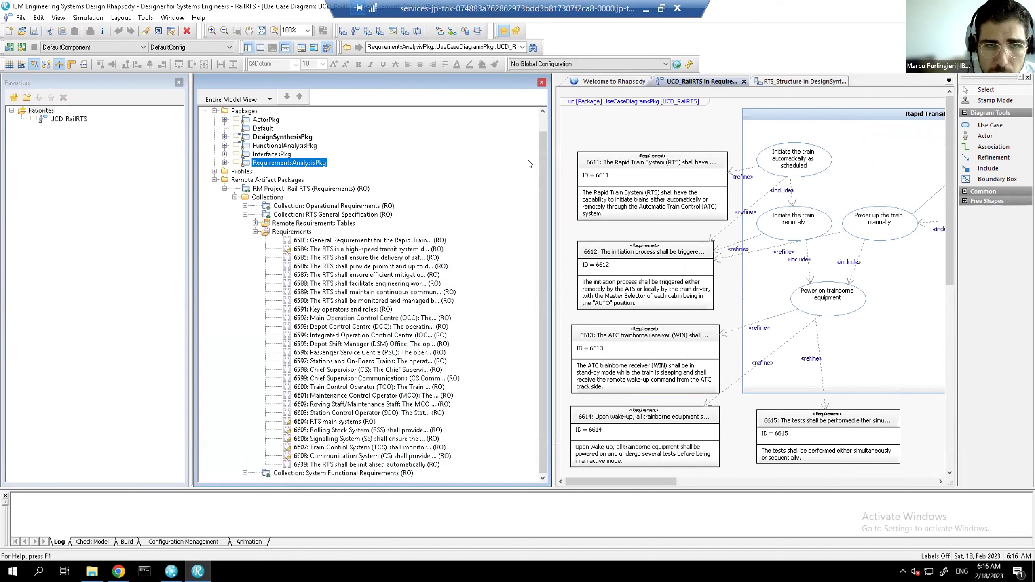
Navigate from remote requirement 6583 to its original tool, DOORS Next
{"action": "right_click", "coordinate": [351, 243]}
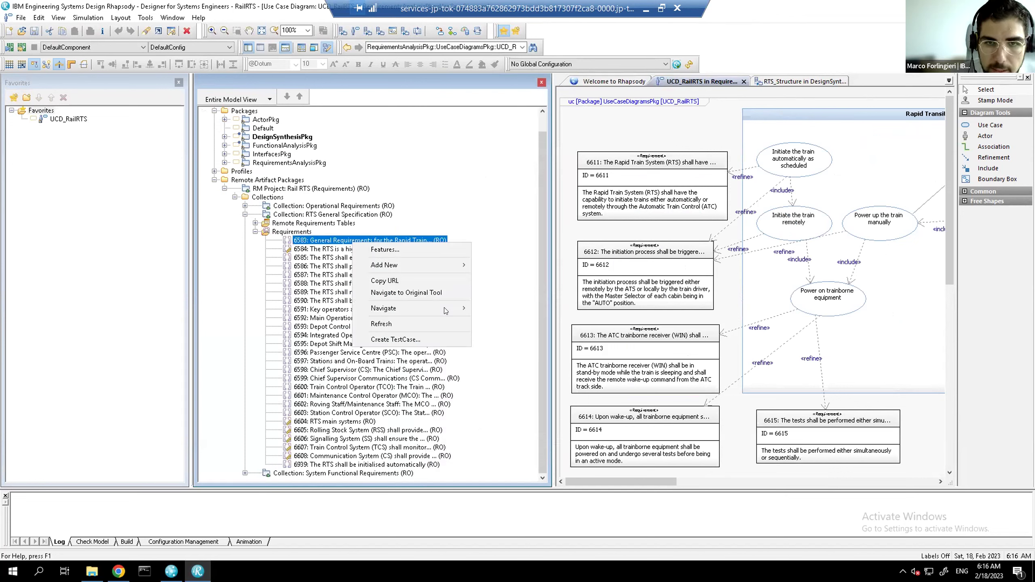
{"action": "mouse_move", "coordinate": [445, 310]}
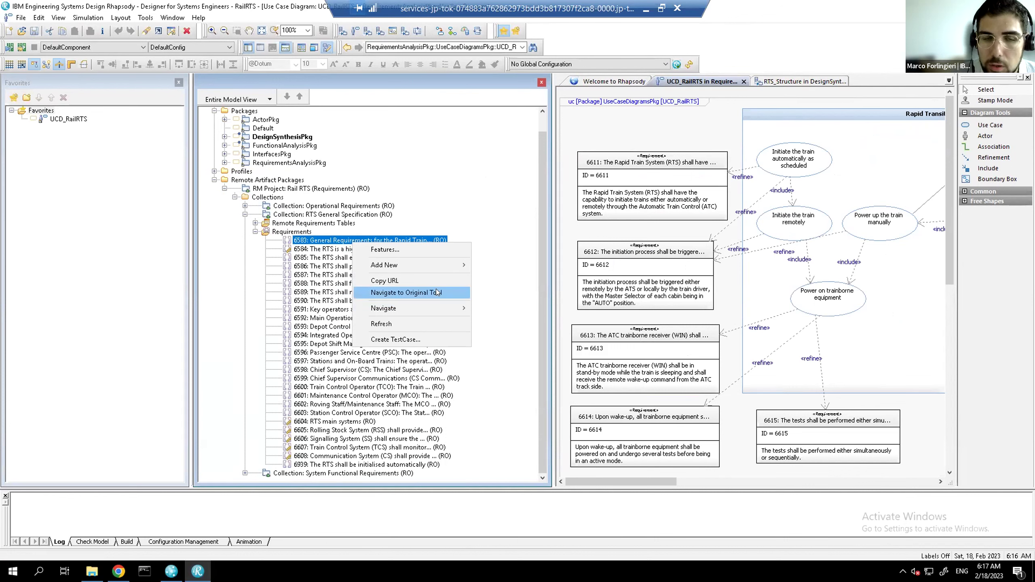
{"action": "left_click", "coordinate": [410, 292]}
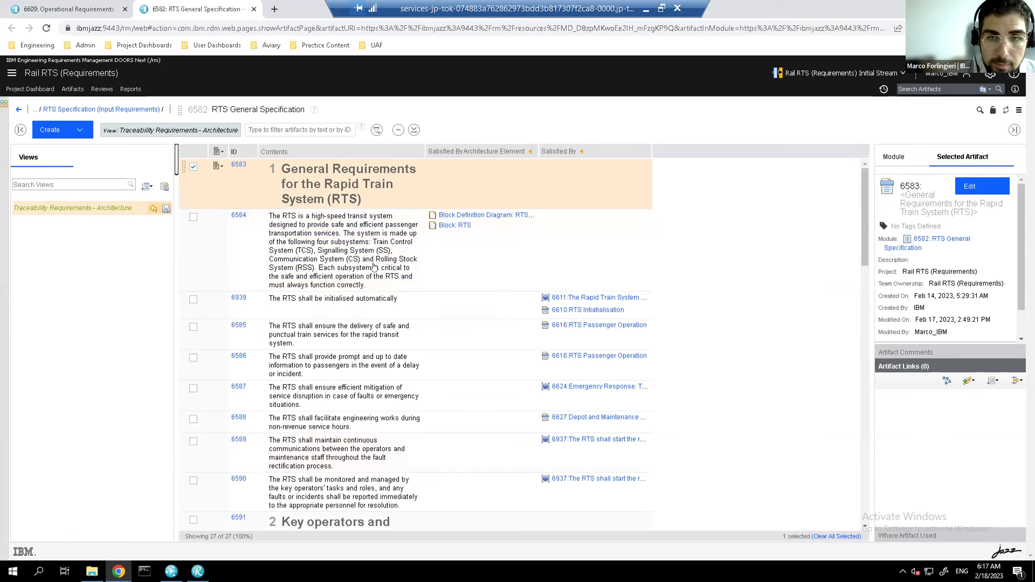
Return to Rhapsody and narrow the model browser and Favorites panes to give the diagram more room
{"action": "key", "text": "alt+Tab"}
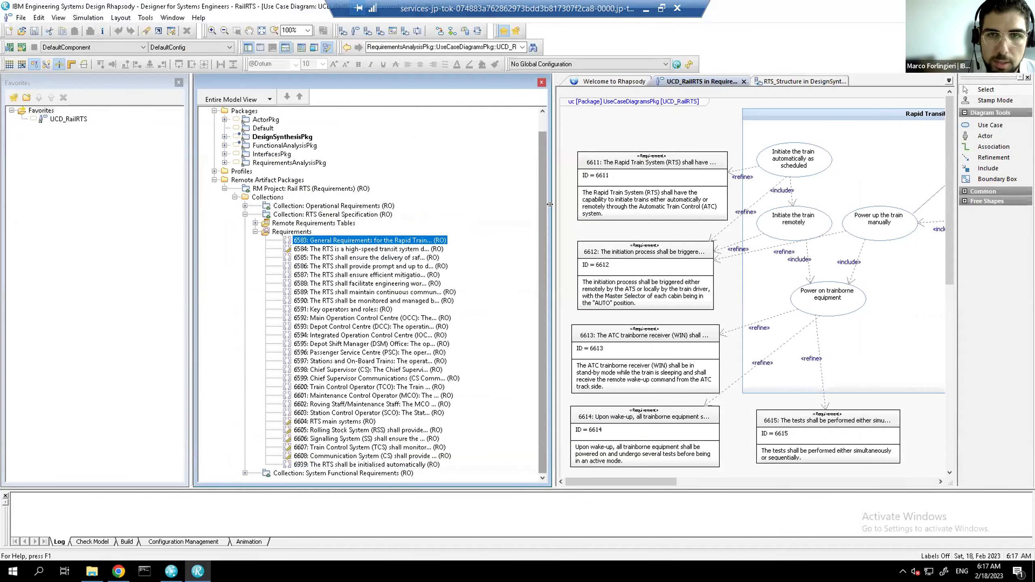
{"action": "left_click_drag", "start_coordinate": [550, 204], "coordinate": [483, 189]}
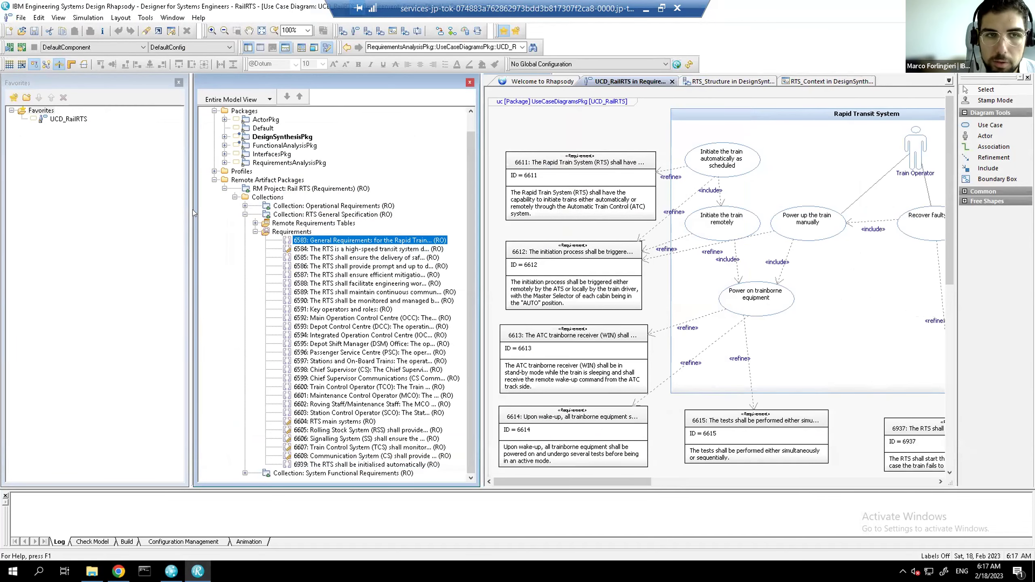
{"action": "left_click_drag", "start_coordinate": [192, 210], "coordinate": [146, 210]}
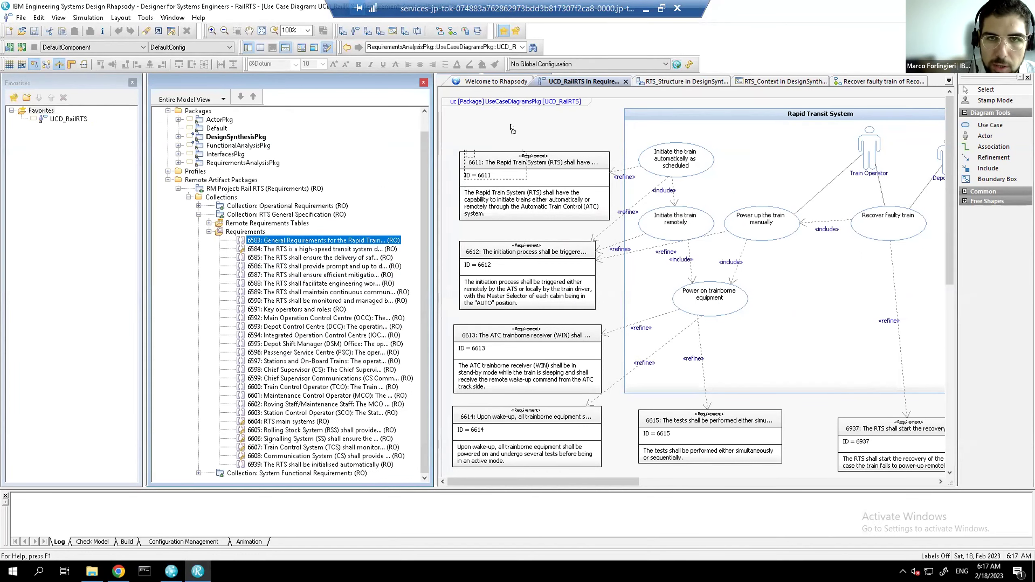
Try placing remote requirement 6591, Key operators and roles, above requirement 6611 on the UCD_RailRTS diagram, and undo the placement
{"action": "left_click_drag", "start_coordinate": [515, 120], "coordinate": [517, 121]}
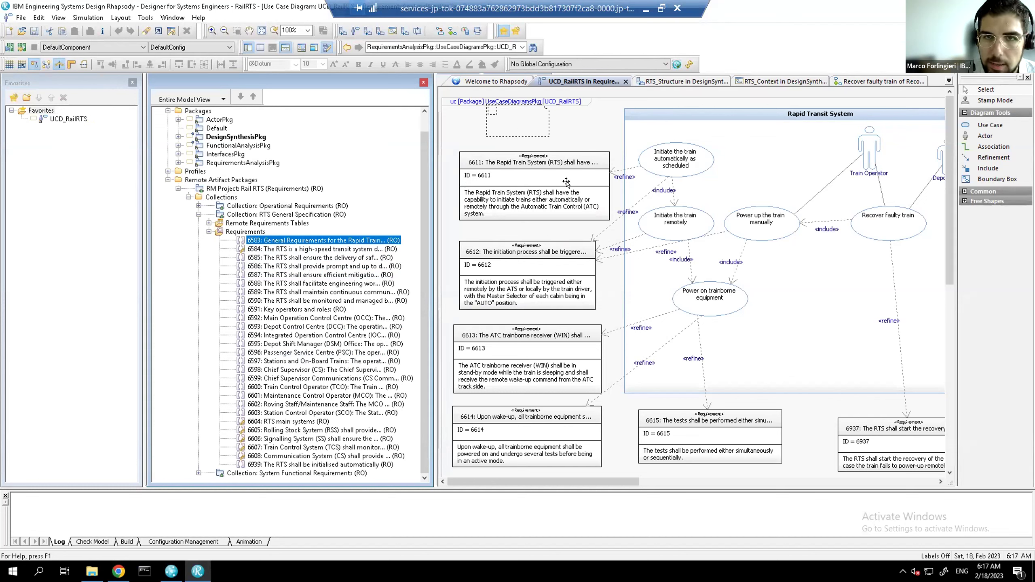
{"action": "left_click", "coordinate": [39, 18]}
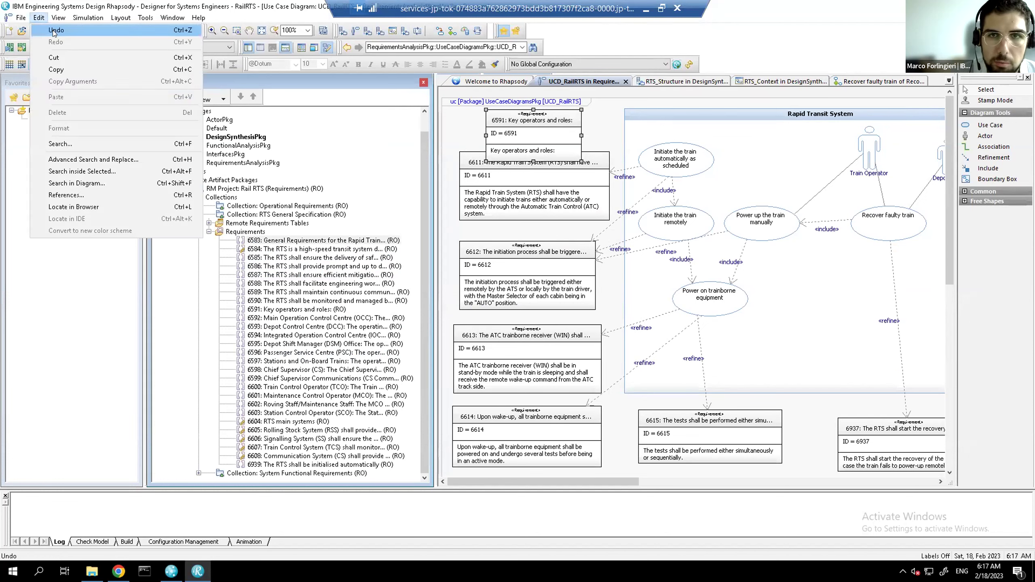
{"action": "left_click", "coordinate": [53, 31]}
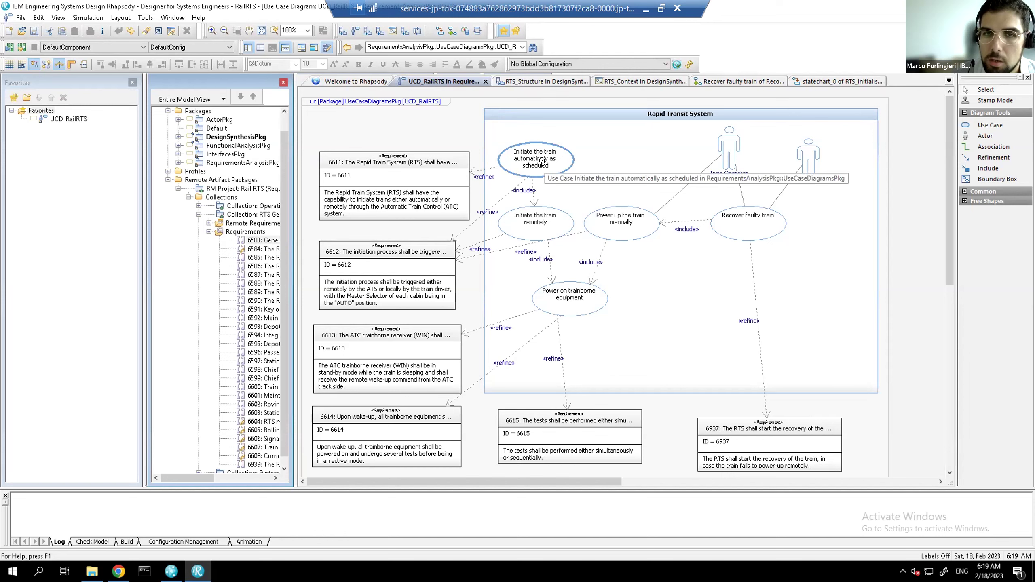
Open the activity diagram of the use case Initiate the train automatically as scheduled, and return to the UCD_RailRTS diagram
{"action": "right_click", "coordinate": [544, 163]}
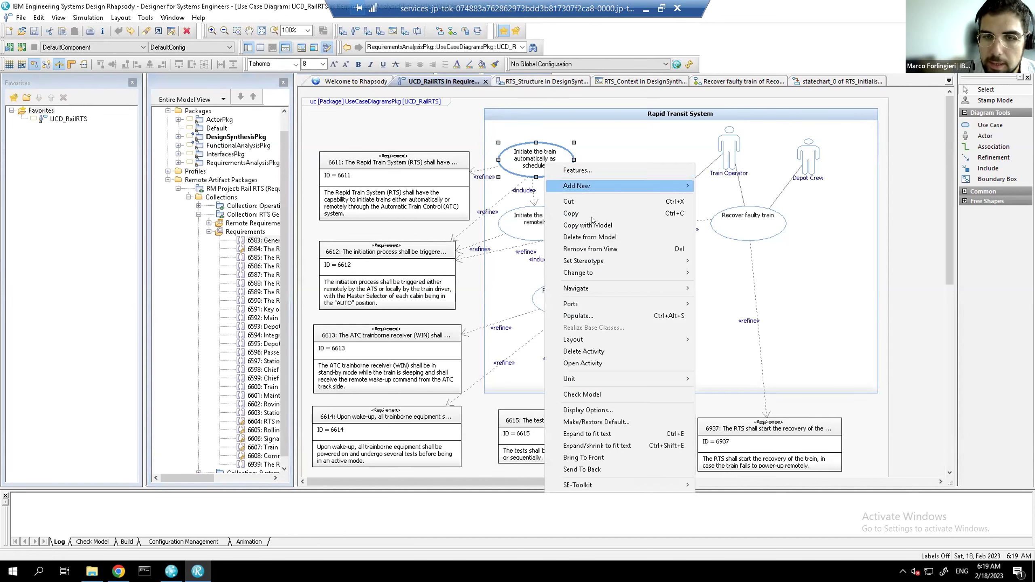
{"action": "left_click", "coordinate": [590, 364]}
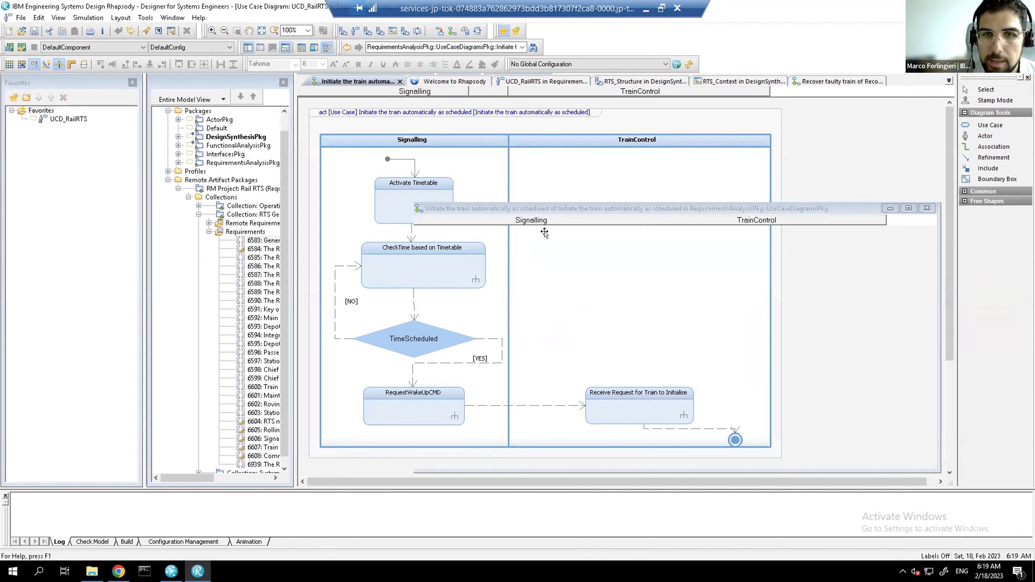
{"action": "key", "text": "ctrl+Tab"}
Open the activity diagram of the use case Recover faulty train from the UCD_RailRTS diagram
{"action": "right_click", "coordinate": [541, 228]}
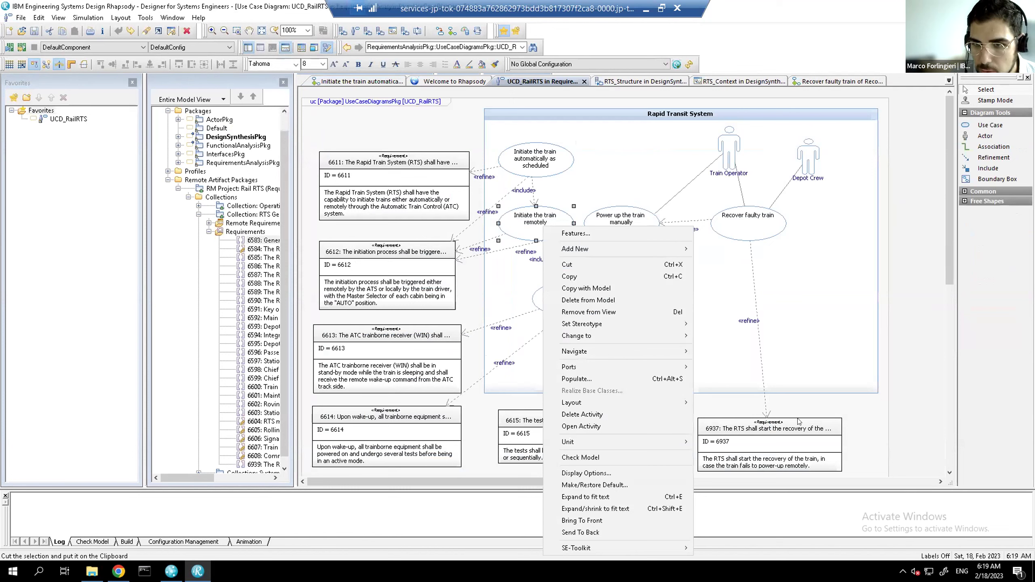
{"action": "right_click", "coordinate": [743, 231]}
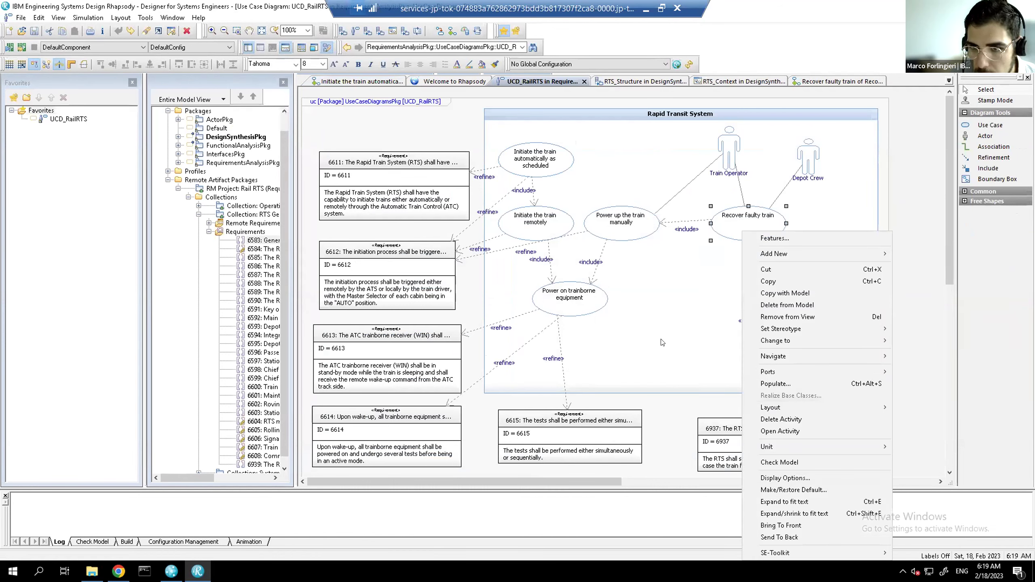
{"action": "left_click", "coordinate": [799, 431]}
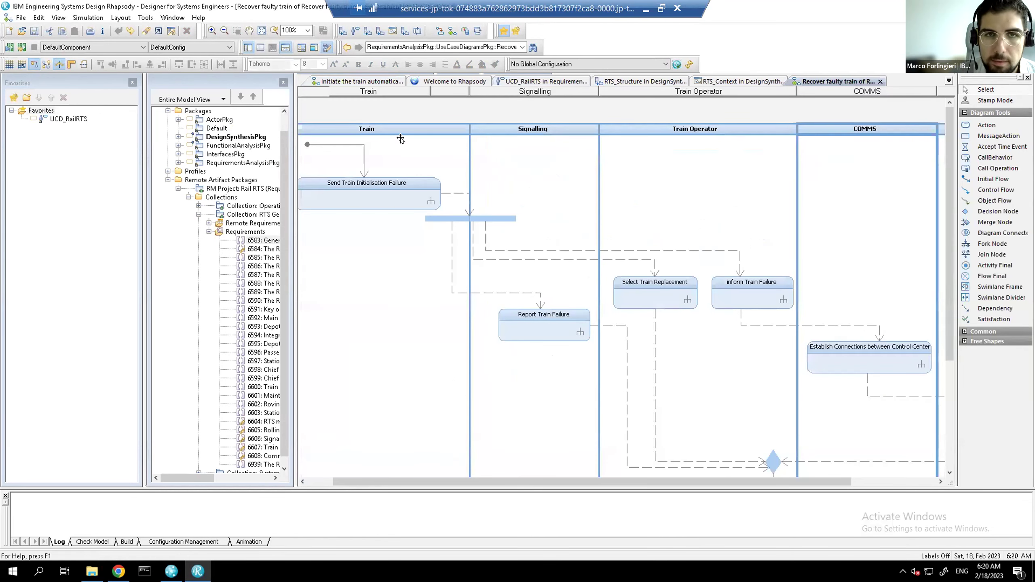
Examine the Recover faulty train activity flow across the Train, Signalling, Train Operator, COMMS and Depot Crew swimlanes
{"action": "left_click_drag", "start_coordinate": [523, 481], "coordinate": [498, 481]}
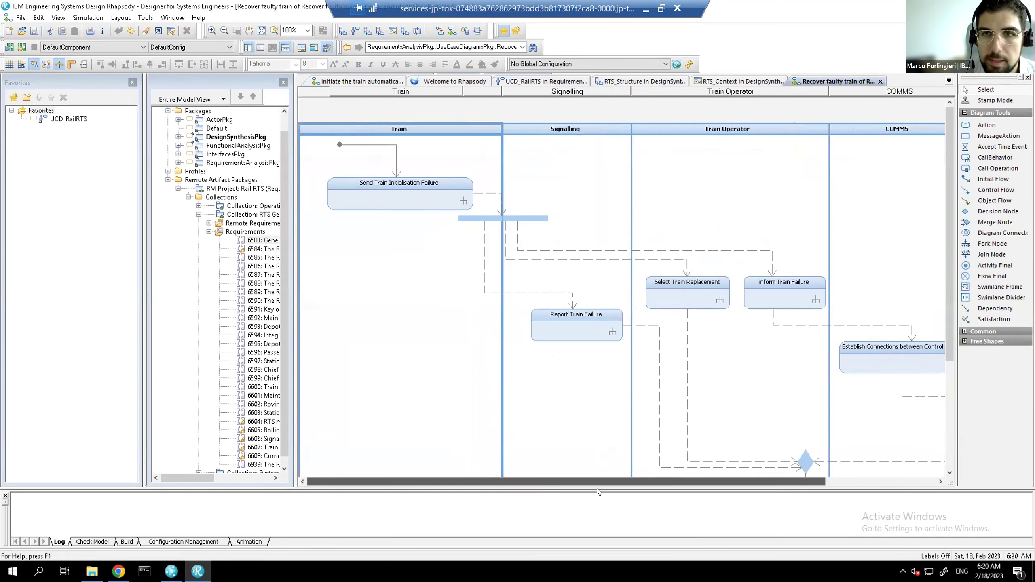
{"action": "scroll", "coordinate": [751, 144], "scroll_direction": "right", "scroll_amount": 3}
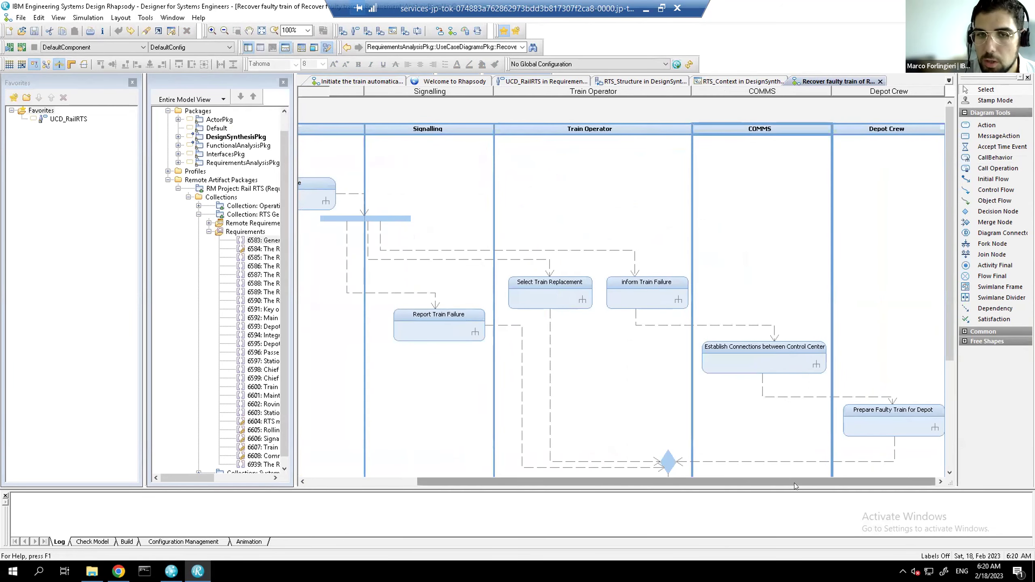
{"action": "scroll", "coordinate": [794, 483], "scroll_direction": "left", "scroll_amount": 3}
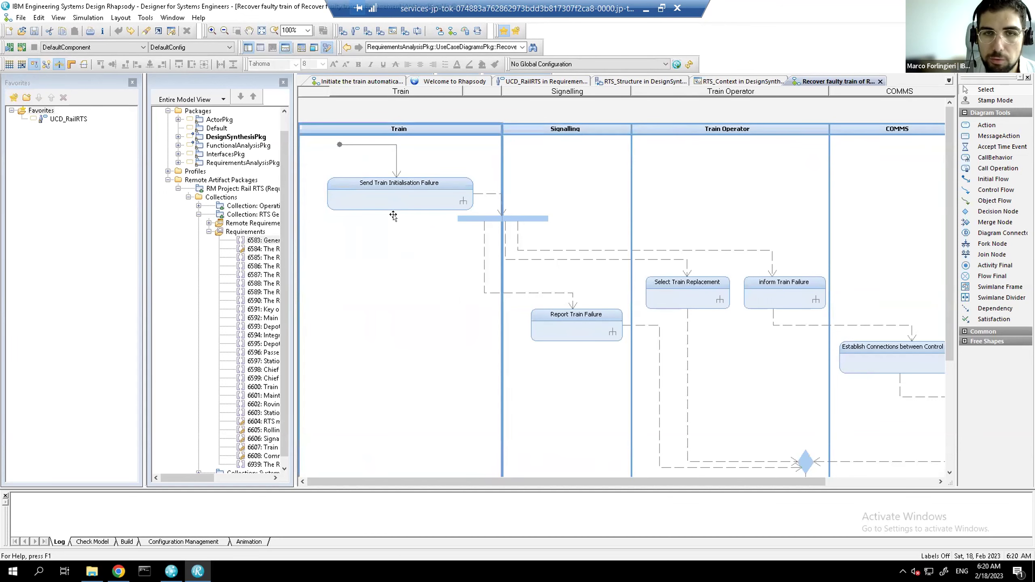
{"action": "scroll", "coordinate": [564, 485], "scroll_direction": "right", "scroll_amount": 1}
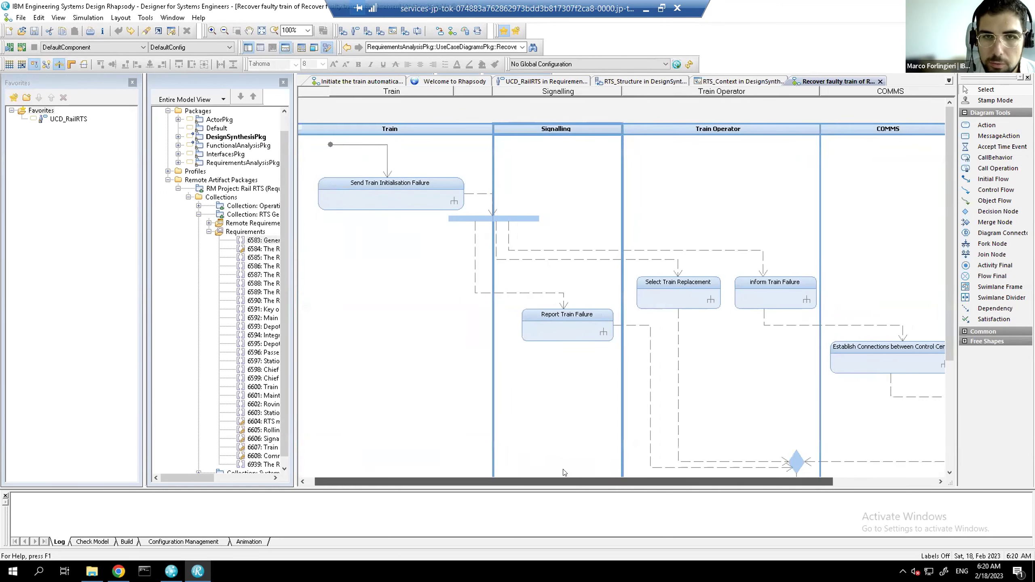
{"action": "scroll", "coordinate": [482, 114], "scroll_direction": "right", "scroll_amount": 3}
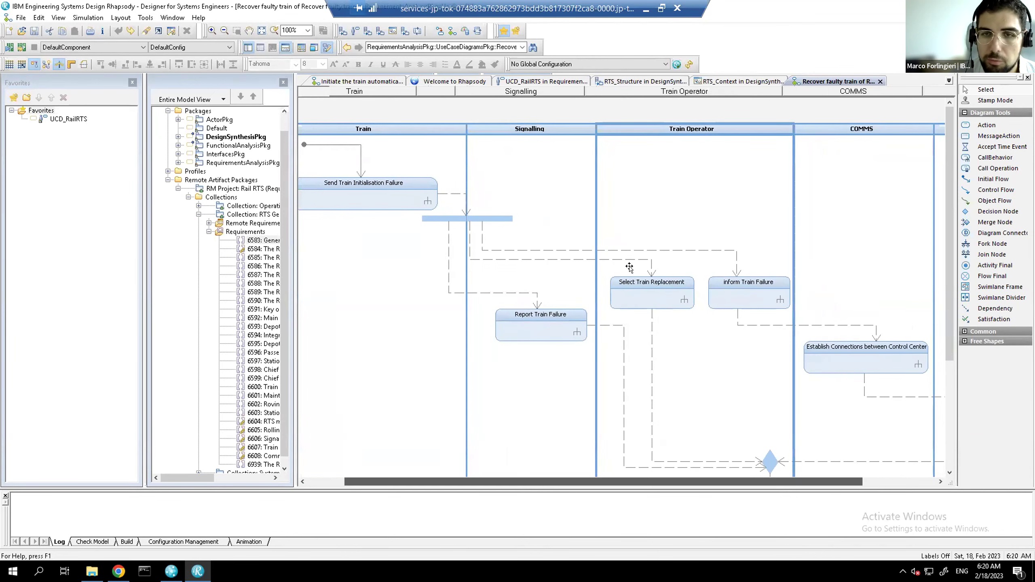
{"action": "scroll", "coordinate": [629, 272], "scroll_direction": "right", "scroll_amount": 2}
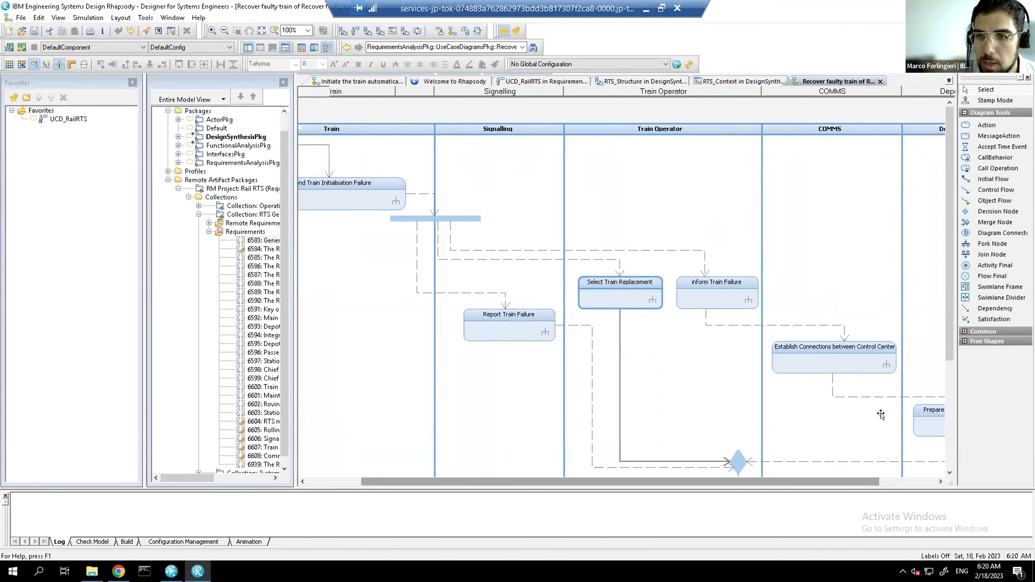
{"action": "scroll", "coordinate": [921, 465], "scroll_direction": "right", "scroll_amount": 3}
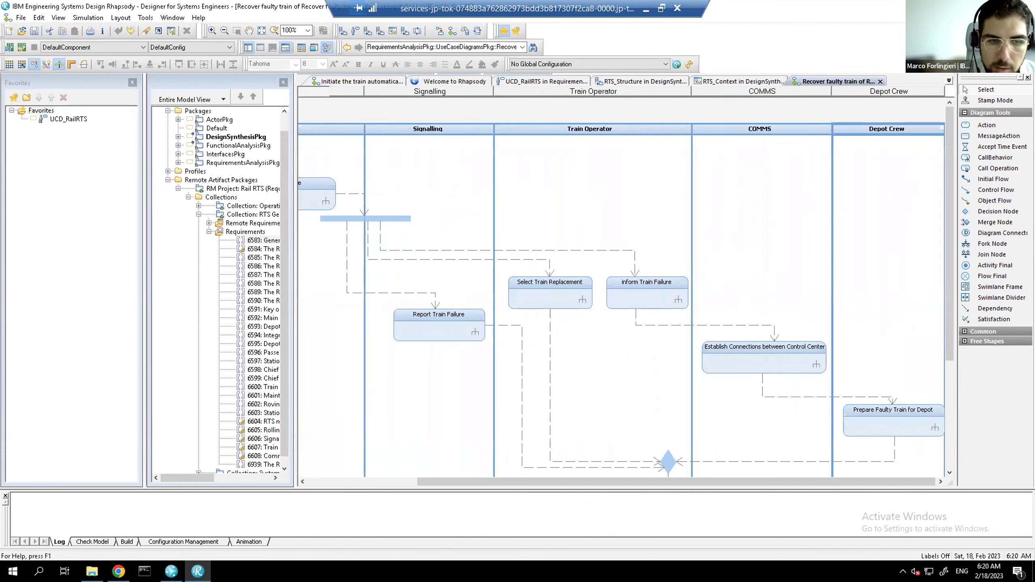
{"action": "left_click_drag", "start_coordinate": [434, 485], "coordinate": [392, 483]}
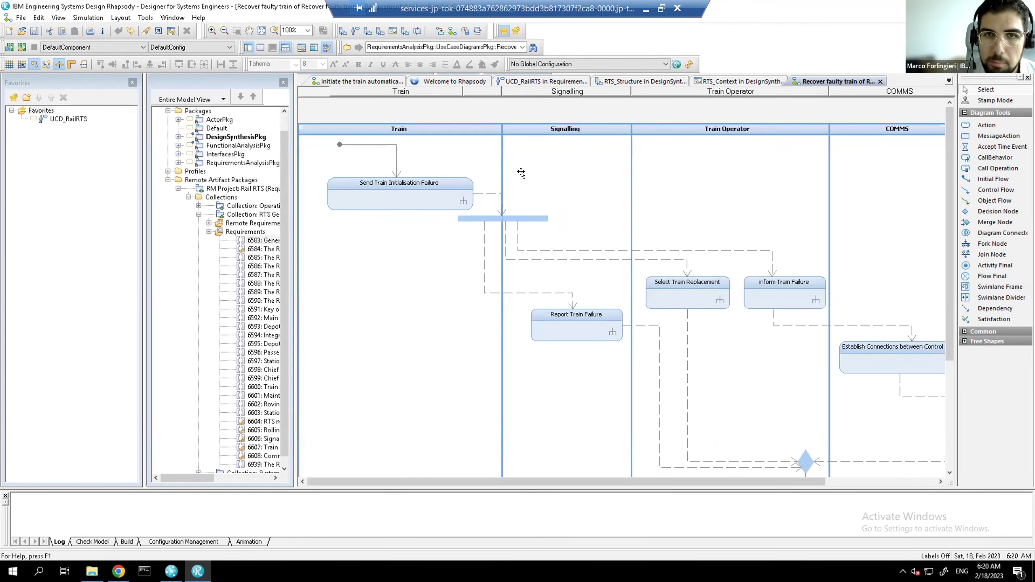
From requirement 6611 on the UCD_RailRTS diagram, navigate to its original tool and apply the Traceability Requirements - Architecture view
{"action": "key", "text": "ctrl+Tab"}
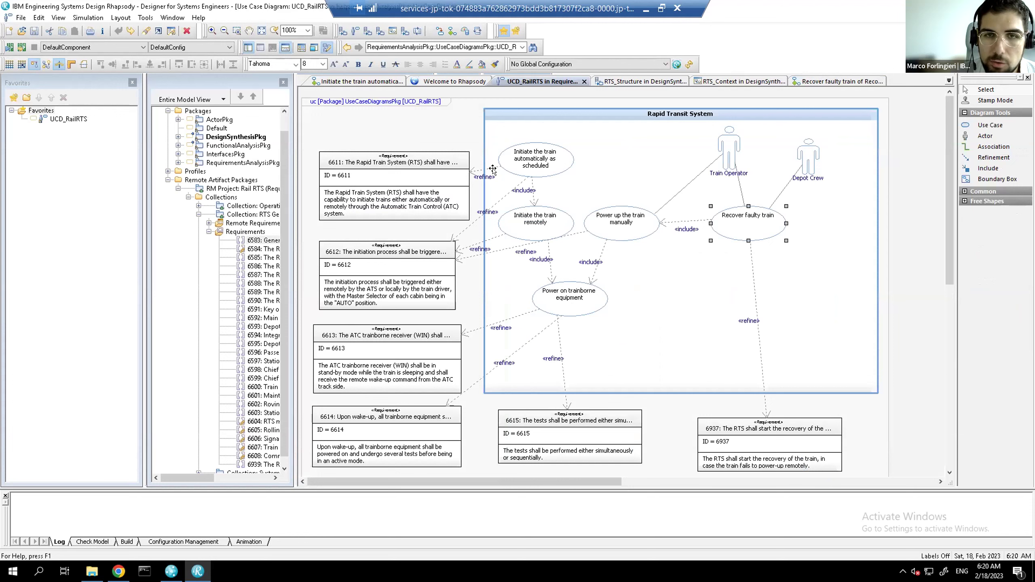
{"action": "right_click", "coordinate": [434, 166]}
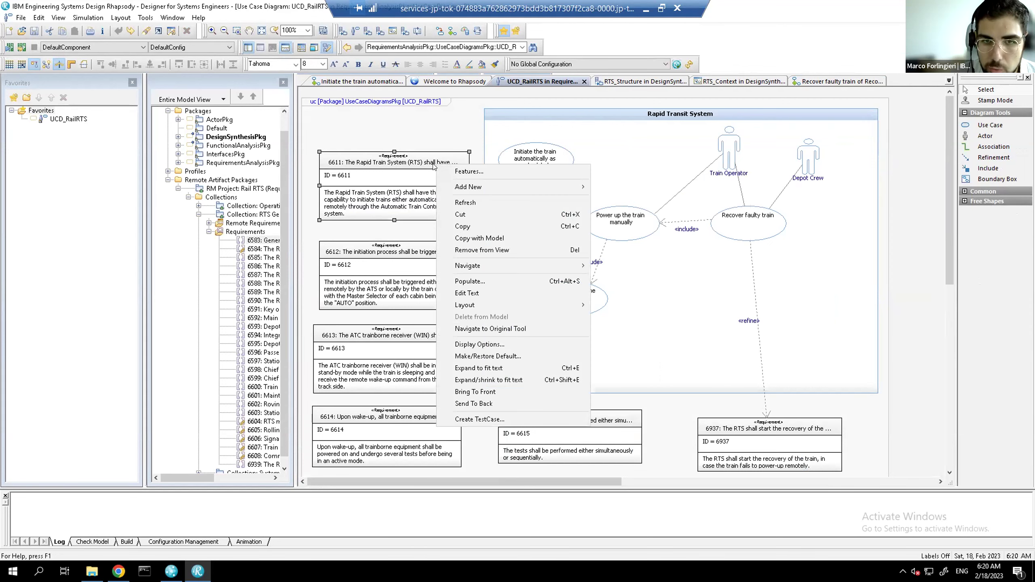
{"action": "left_click", "coordinate": [507, 330]}
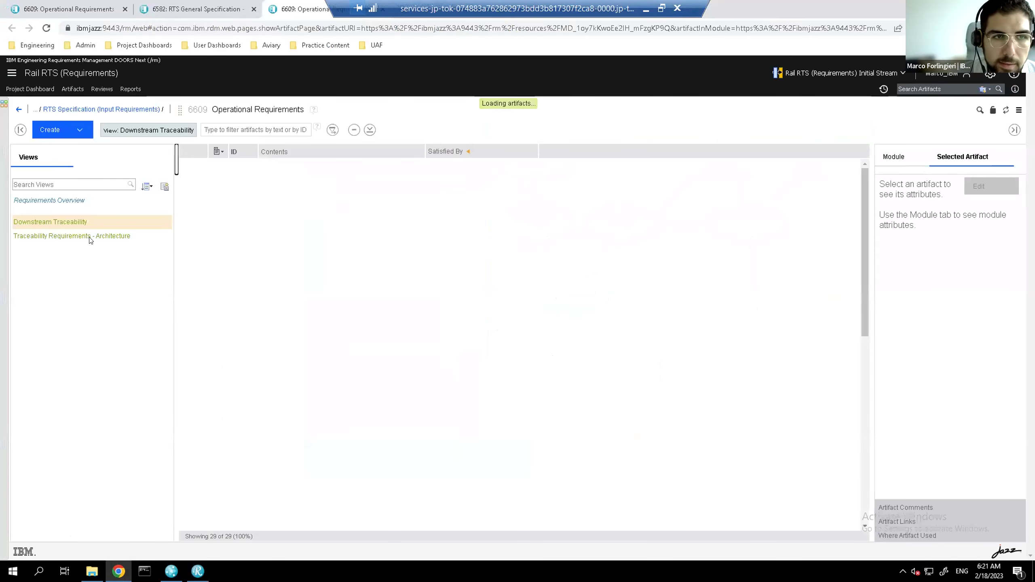
{"action": "left_click", "coordinate": [89, 238]}
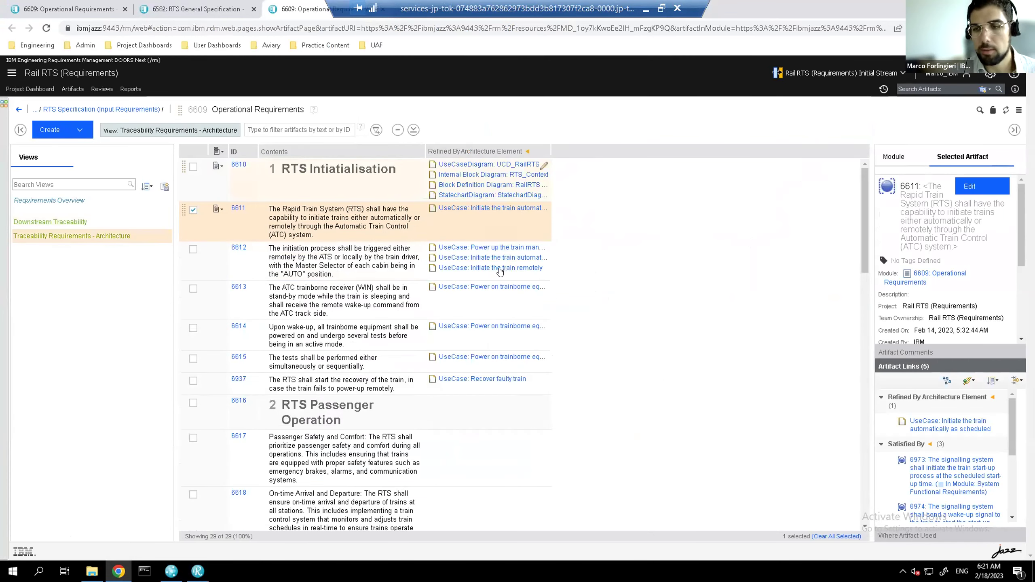
{"action": "left_click", "coordinate": [500, 269]}
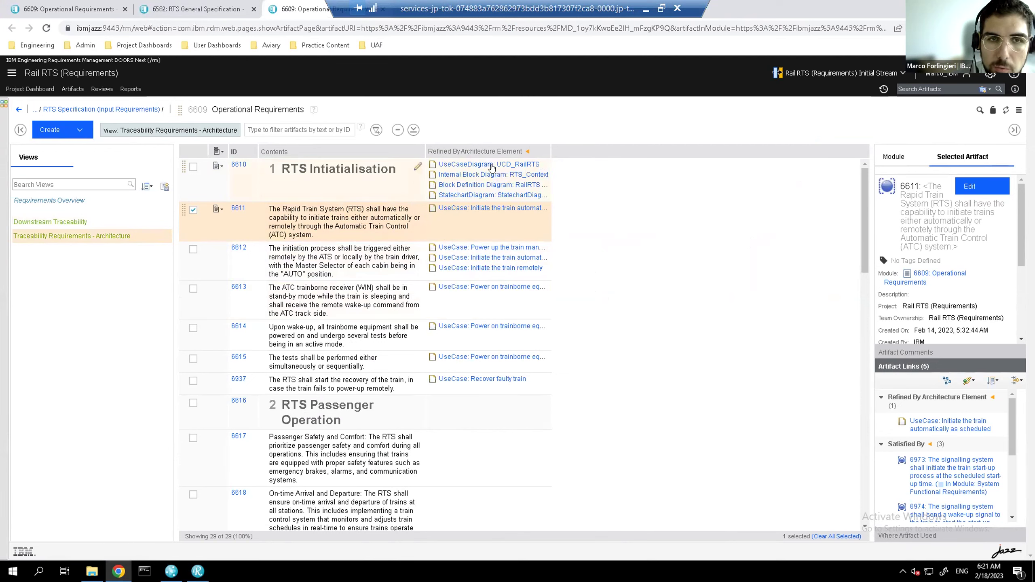
Preview the UCD_RailRTS use case diagram linked to requirement 6610, expanding it to examine its Refines link and diagram image
{"action": "mouse_move", "coordinate": [492, 167]}
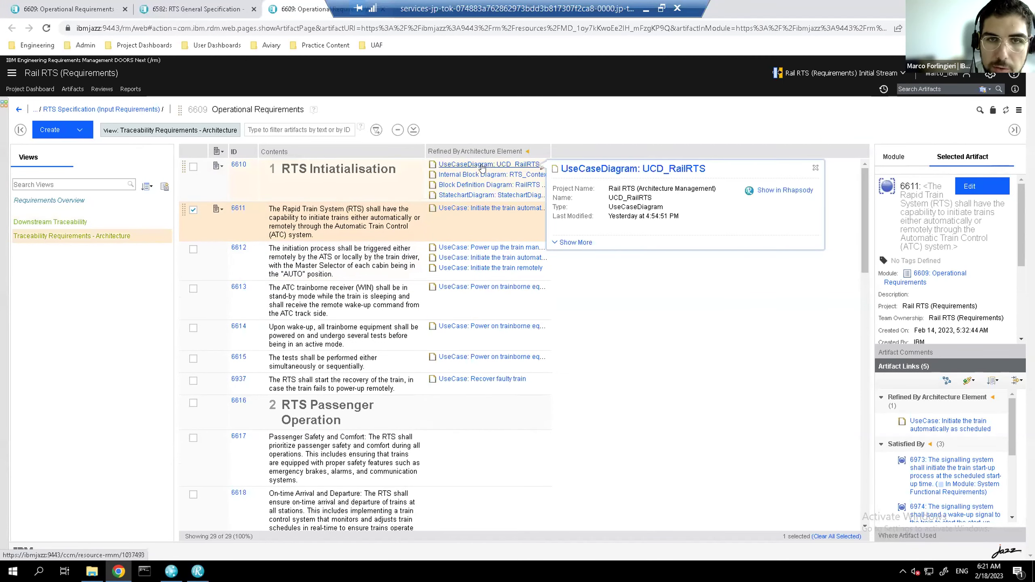
{"action": "left_click", "coordinate": [575, 242]}
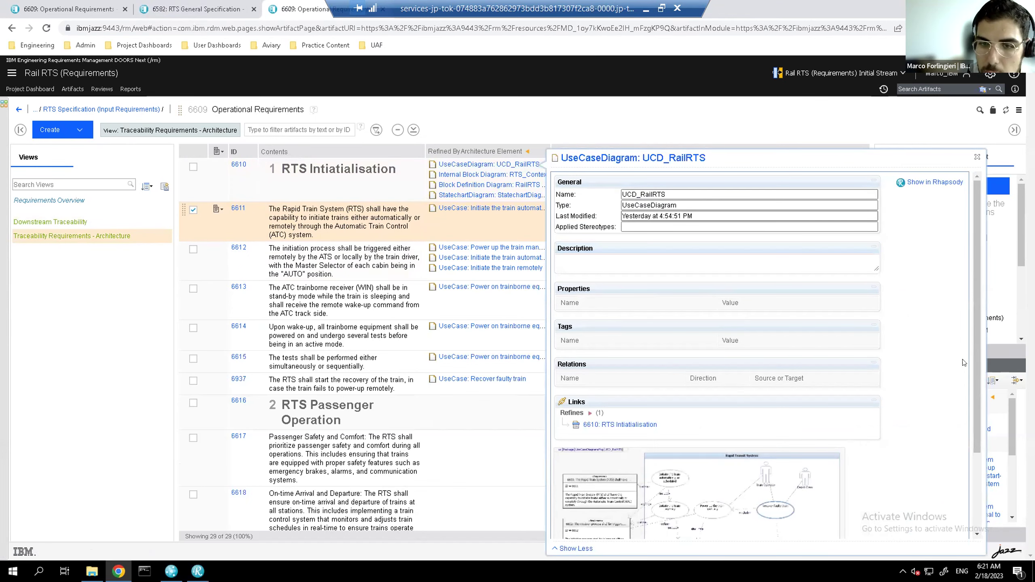
{"action": "scroll", "coordinate": [971, 276], "scroll_direction": "down", "scroll_amount": 1}
{"action": "scroll", "coordinate": [978, 322], "scroll_direction": "down", "scroll_amount": 3}
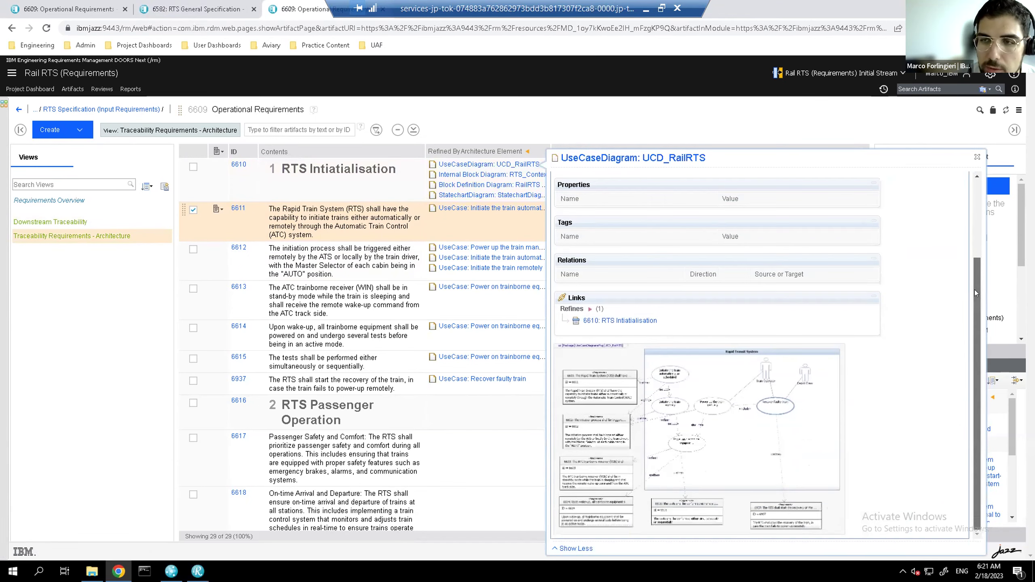
{"action": "scroll", "coordinate": [893, 201], "scroll_direction": "up", "scroll_amount": 3}
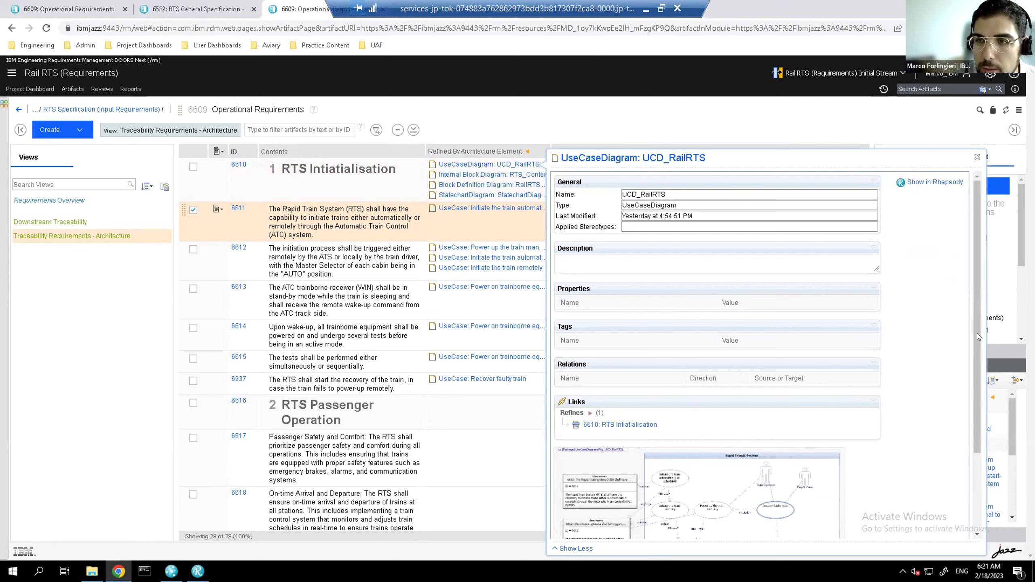
{"action": "scroll", "coordinate": [738, 438], "scroll_direction": "down", "scroll_amount": 1}
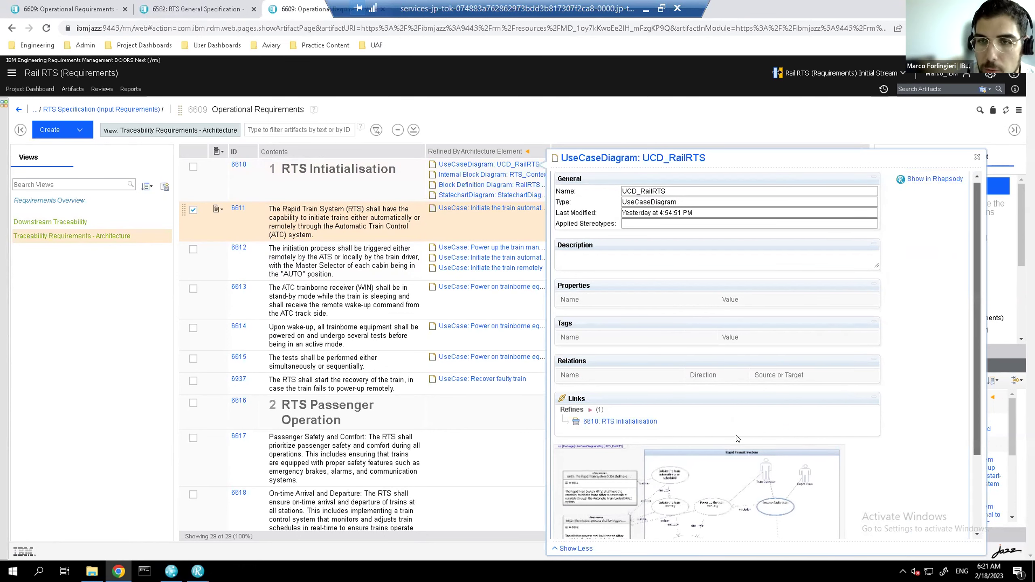
{"action": "scroll", "coordinate": [738, 439], "scroll_direction": "down", "scroll_amount": 2}
{"action": "scroll", "coordinate": [756, 383], "scroll_direction": "down", "scroll_amount": 1}
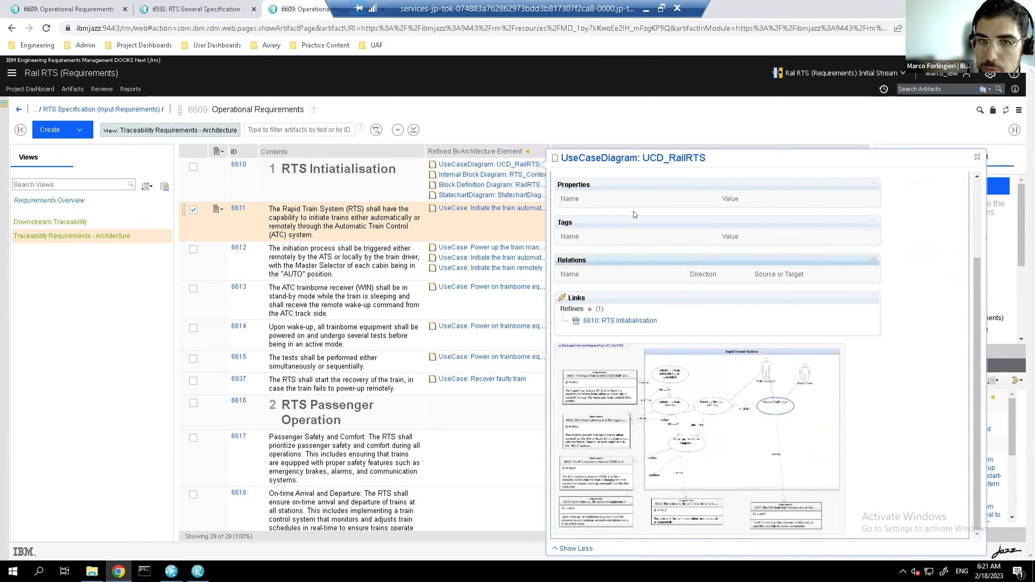
Open the full UCD_RailRTS page in Architecture Management and inspect the details of requirement 6611 on the diagram
{"action": "left_click", "coordinate": [624, 158]}
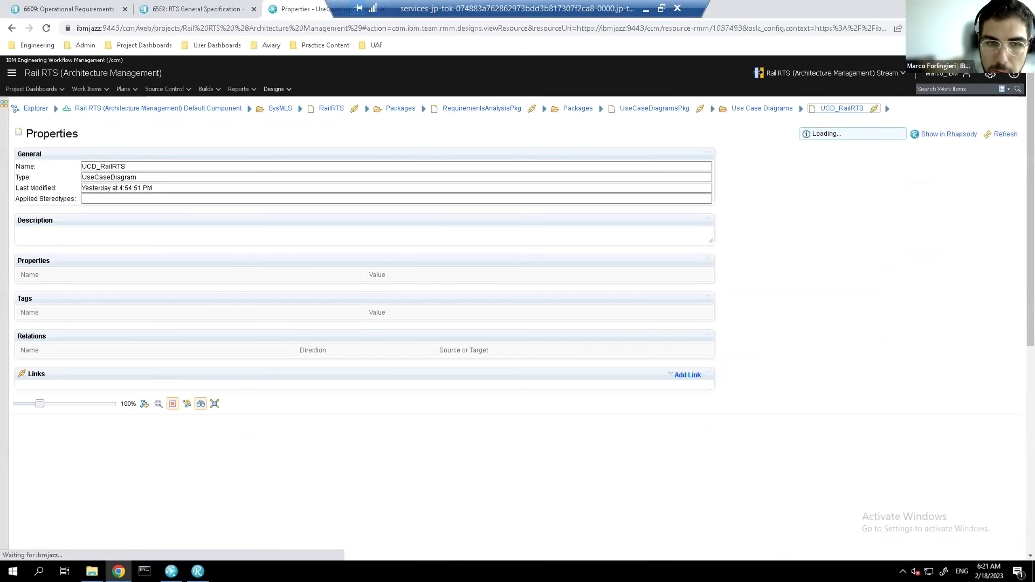
{"action": "scroll", "coordinate": [518, 310], "scroll_direction": "down", "scroll_amount": 5}
{"action": "scroll", "coordinate": [558, 141], "scroll_direction": "down", "scroll_amount": 3}
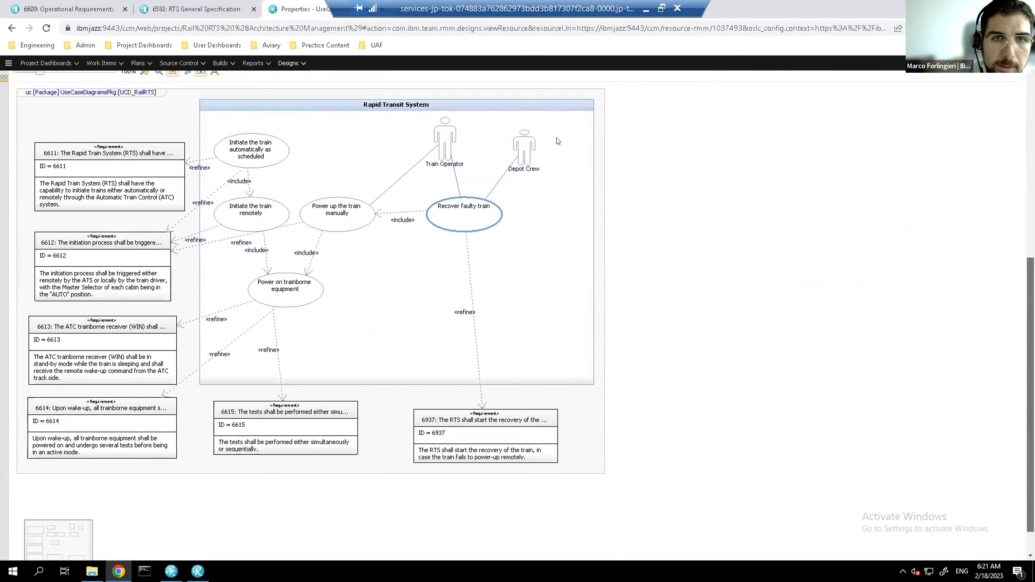
{"action": "scroll", "coordinate": [558, 141], "scroll_direction": "up", "scroll_amount": 1}
{"action": "left_click", "coordinate": [129, 230]}
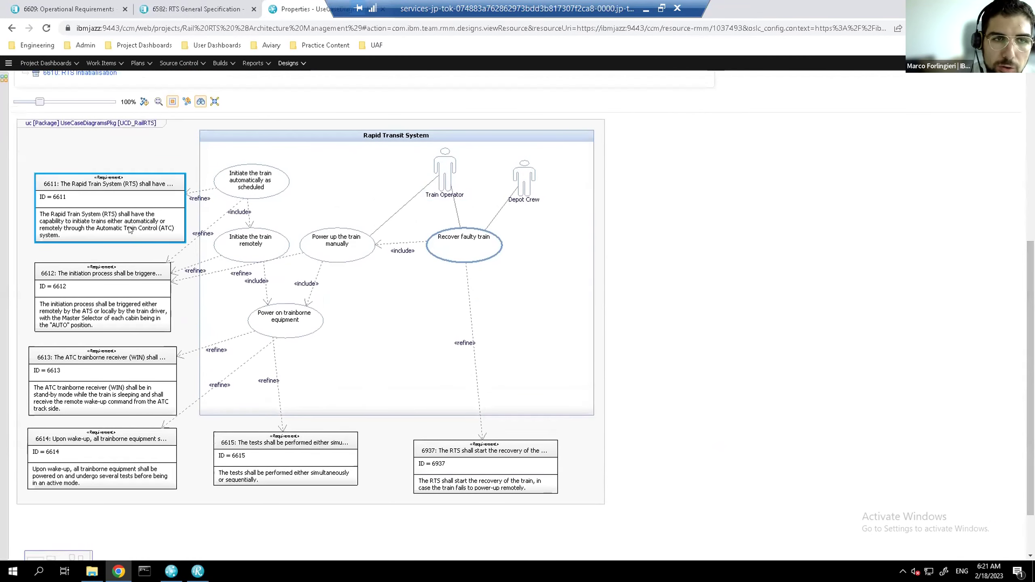
{"action": "left_click", "coordinate": [126, 285]}
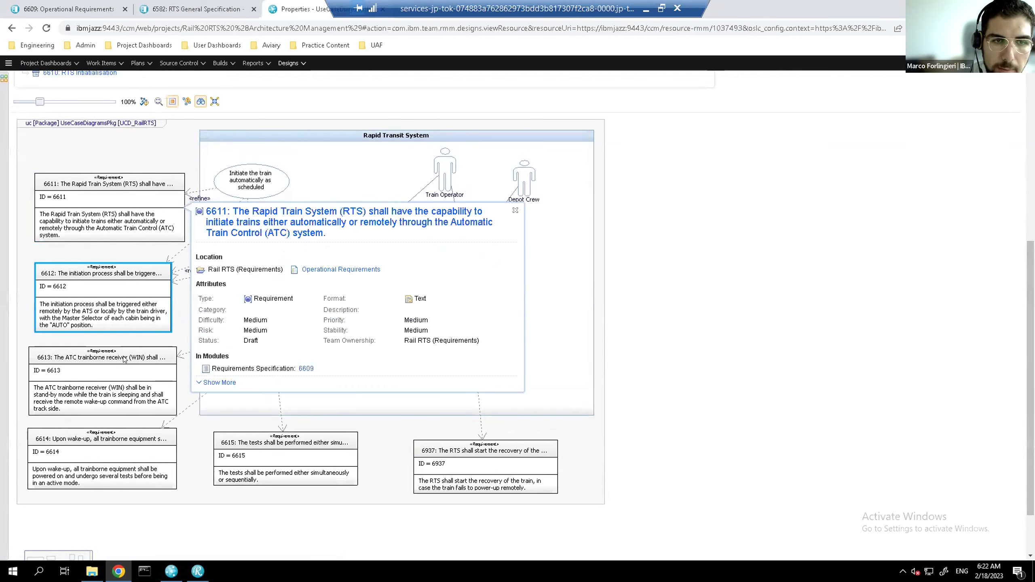
{"action": "left_click", "coordinate": [157, 409]}
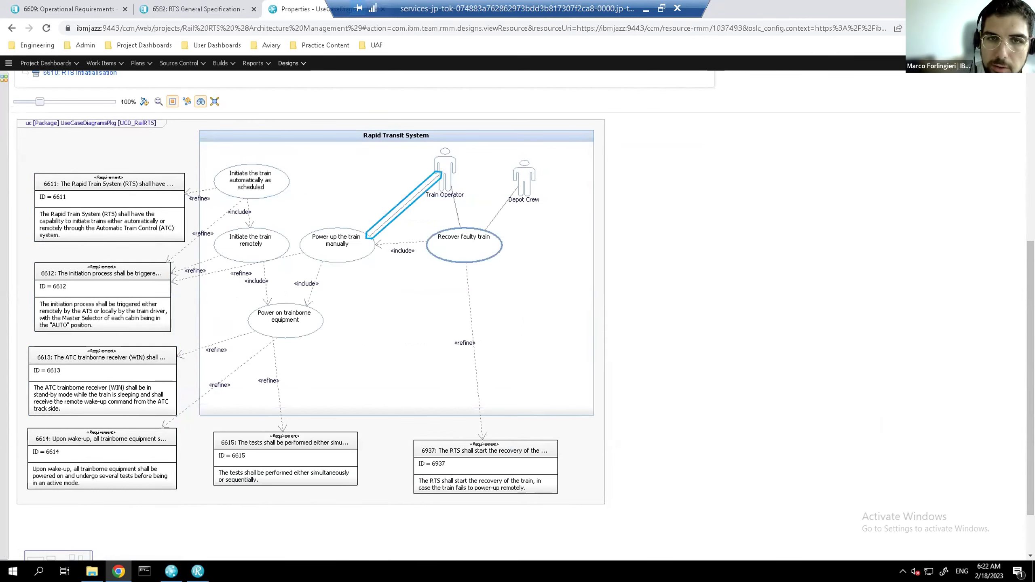
Show the UCD_RailRTS use case diagram in Rhapsody from its Architecture Management page
{"action": "scroll", "coordinate": [367, 318], "scroll_direction": "up", "scroll_amount": 4}
{"action": "scroll", "coordinate": [946, 139], "scroll_direction": "up", "scroll_amount": 5}
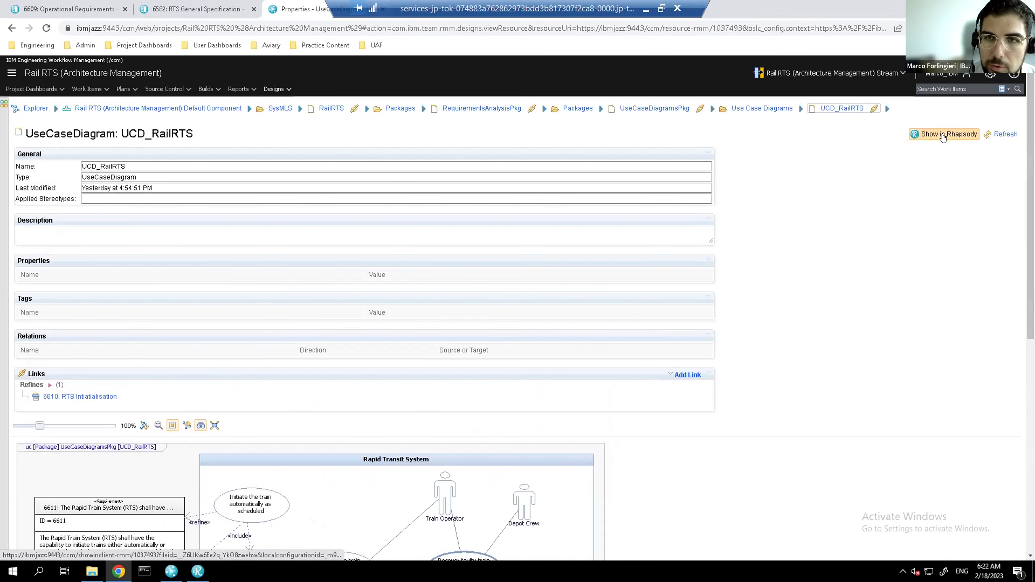
{"action": "left_click", "coordinate": [943, 138]}
{"action": "left_click", "coordinate": [566, 122]}
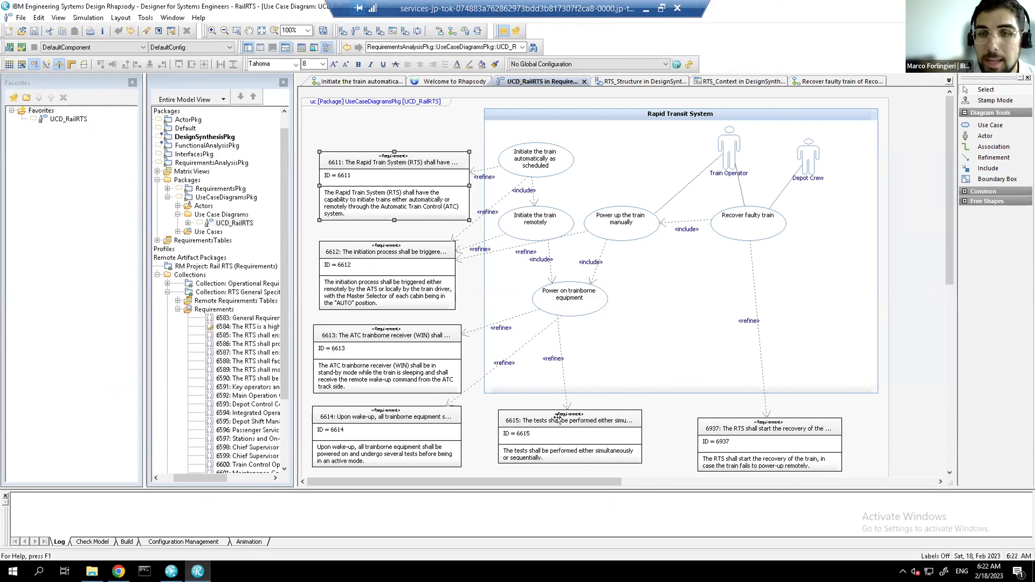
{"action": "left_click", "coordinate": [1004, 134]}
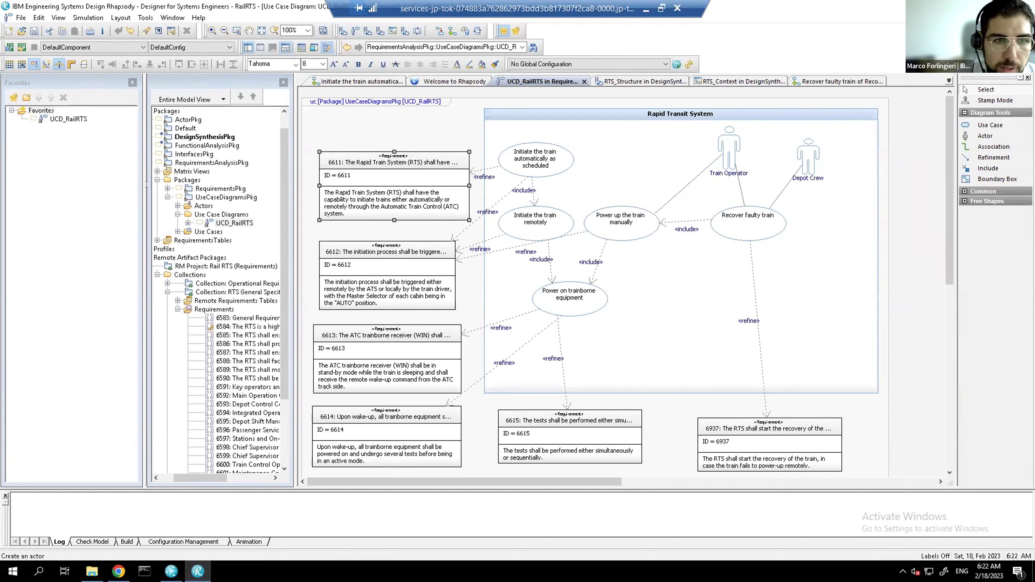
Switch back to the browser's RTS General Specification module and examine the expanded RTS_Structure preview with its Satisfies links and diagram
{"action": "key", "text": "alt+Tab"}
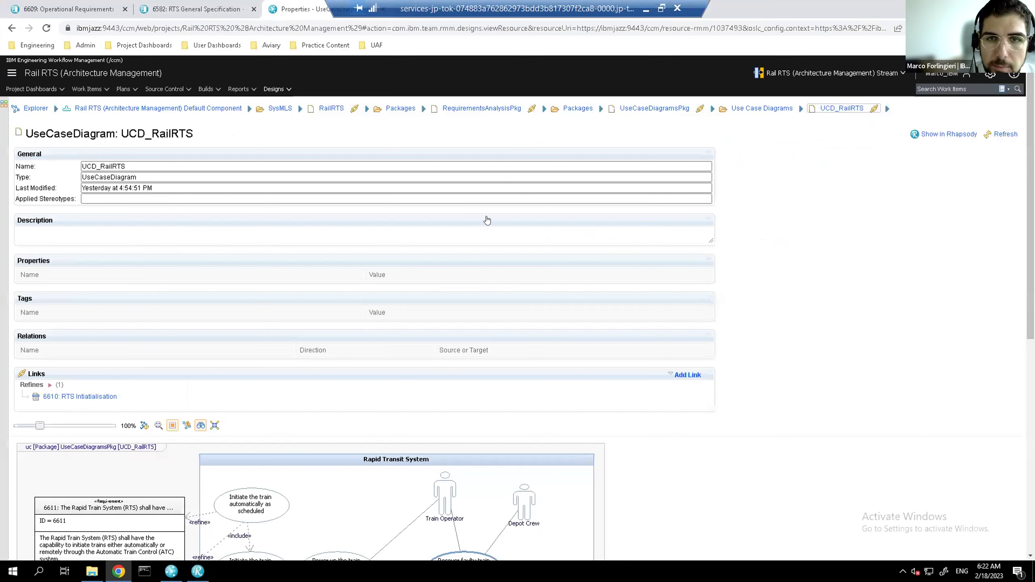
{"action": "key", "text": "ctrl+shift+Tab"}
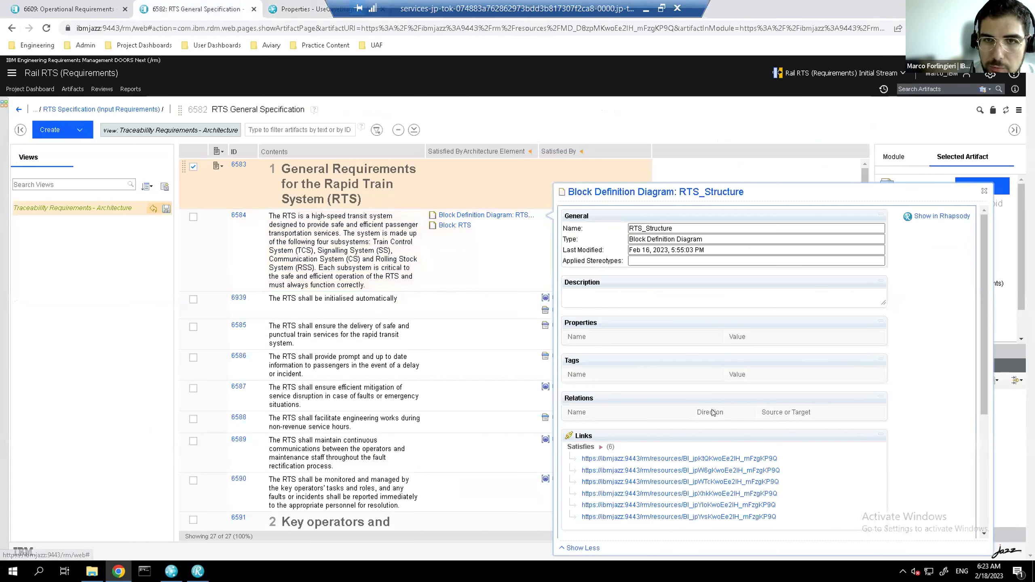
{"action": "scroll", "coordinate": [814, 333], "scroll_direction": "down", "scroll_amount": 3}
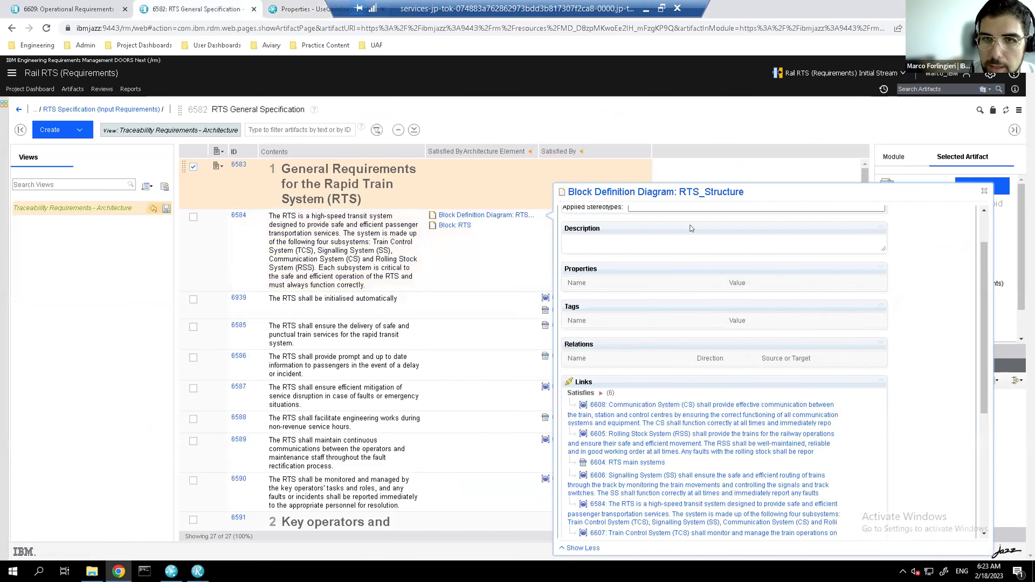
{"action": "scroll", "coordinate": [611, 244], "scroll_direction": "down", "scroll_amount": 4}
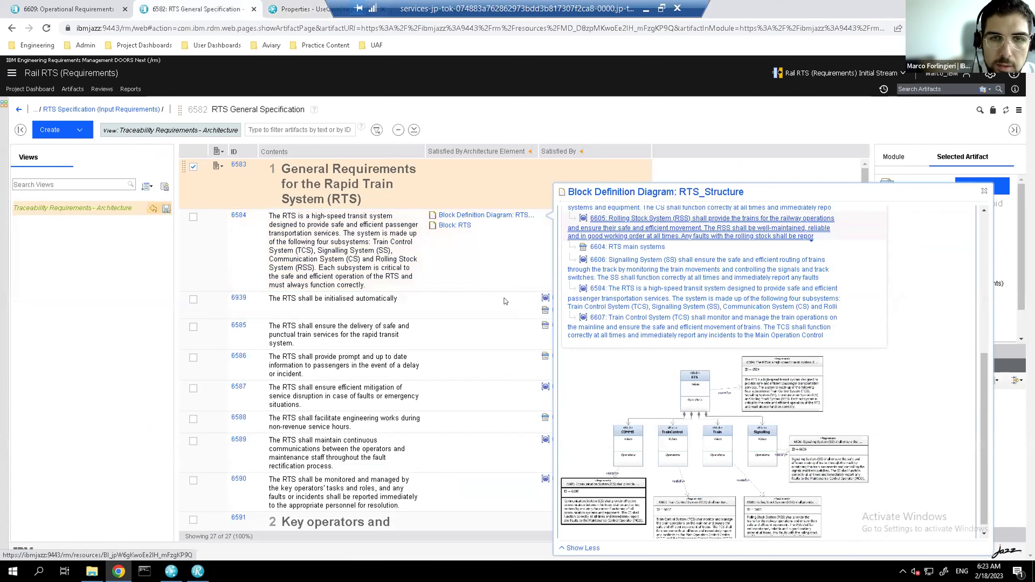
{"action": "scroll", "coordinate": [692, 367], "scroll_direction": "up", "scroll_amount": 1}
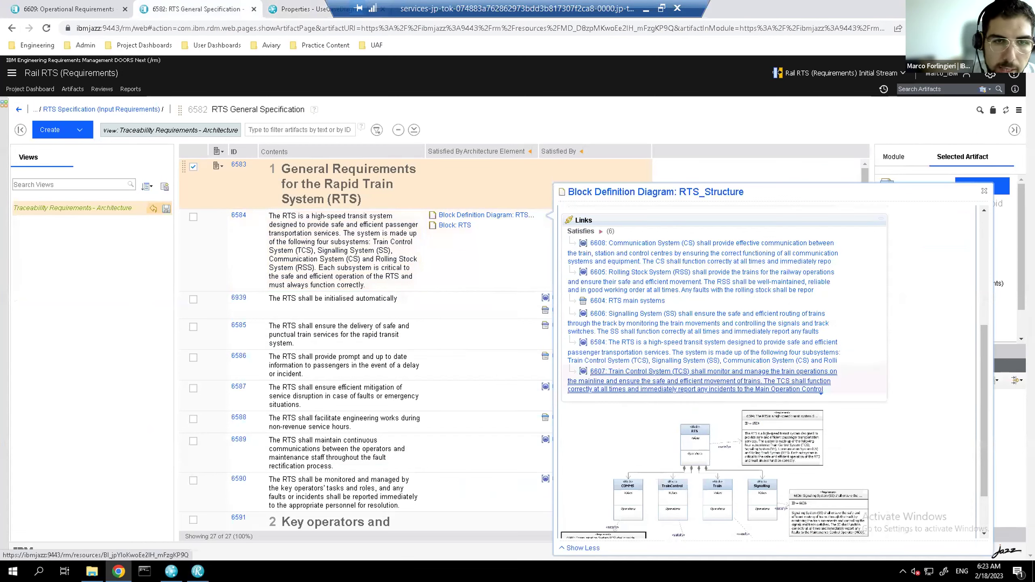
Open the full RTS_Structure block definition diagram page and inspect the COMMS, Train and Signalling blocks
{"action": "scroll", "coordinate": [723, 367], "scroll_direction": "up", "scroll_amount": 1}
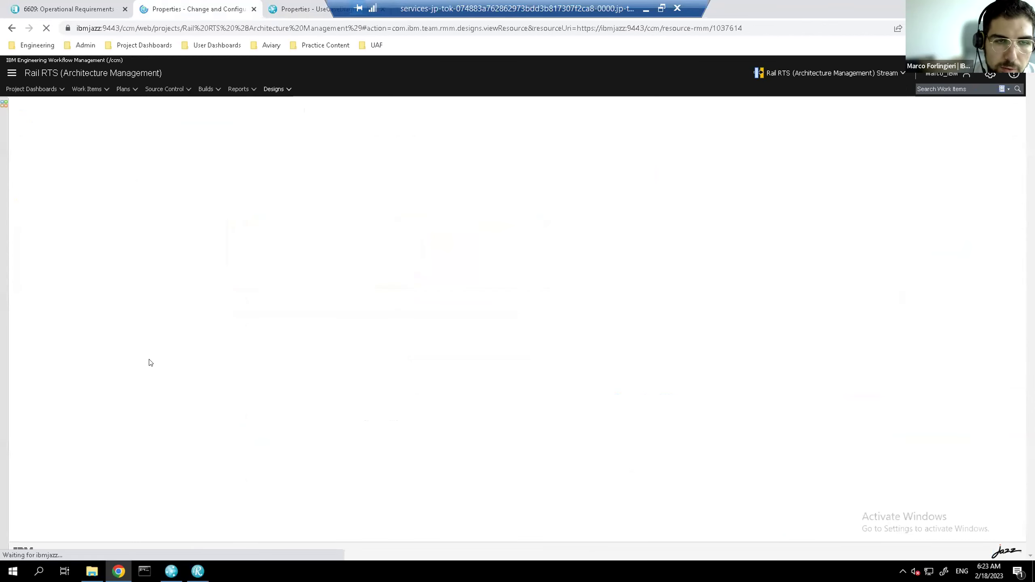
{"action": "scroll", "coordinate": [230, 238], "scroll_direction": "down", "scroll_amount": 3}
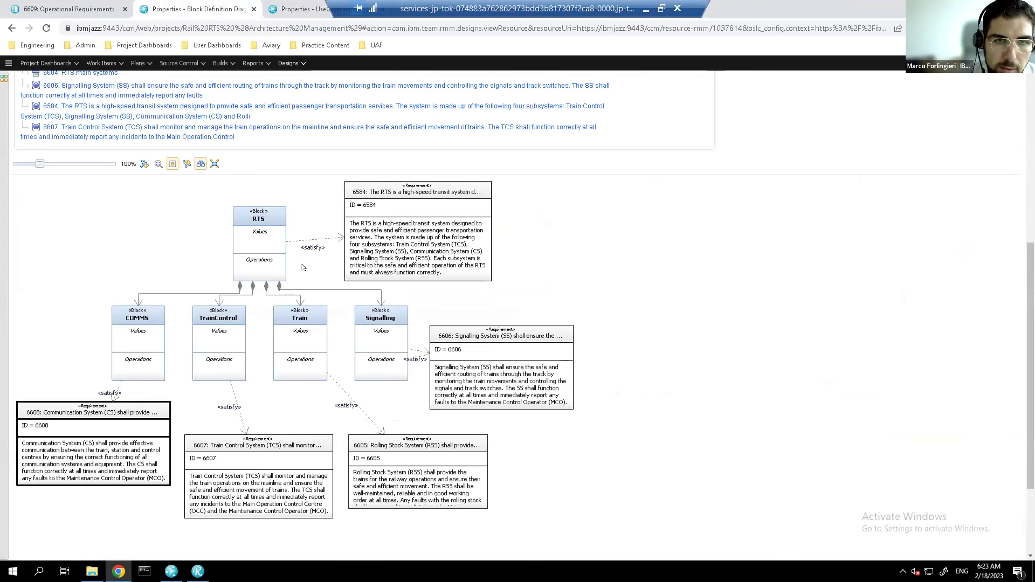
{"action": "left_click", "coordinate": [149, 324]}
{"action": "left_click", "coordinate": [301, 328]}
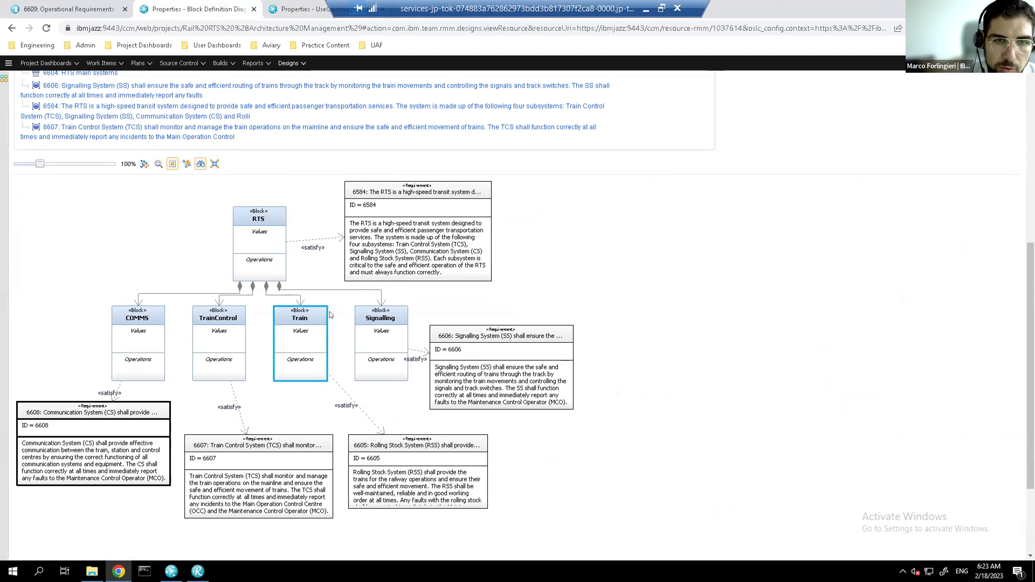
{"action": "left_click", "coordinate": [372, 331]}
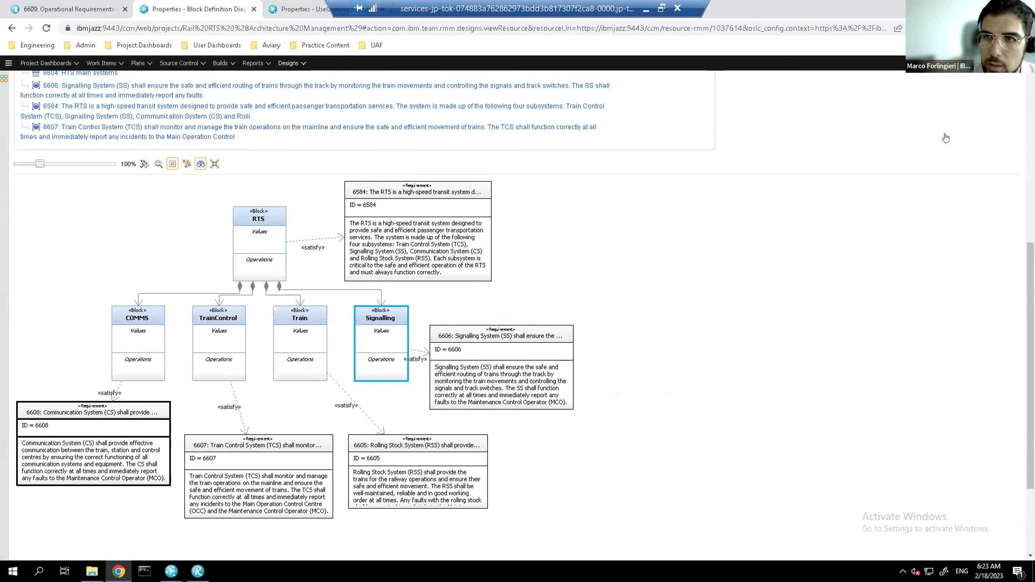
Show the RTS_Structure diagram in Rhapsody and set its zoom to 100%
{"action": "left_click", "coordinate": [570, 128]}
{"action": "key", "text": "Escape"}
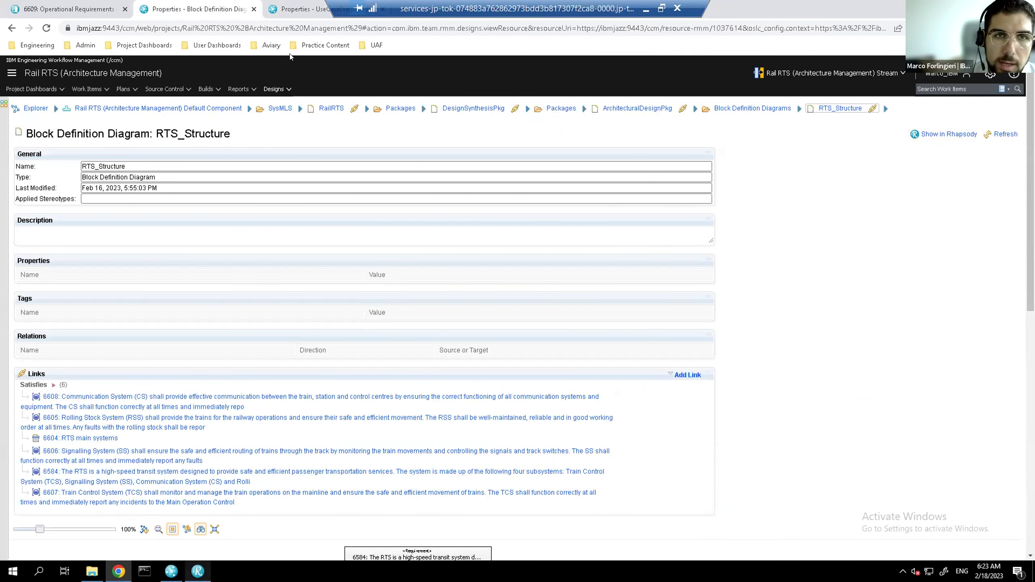
{"action": "key", "text": "alt+Tab"}
{"action": "left_click", "coordinate": [308, 30]}
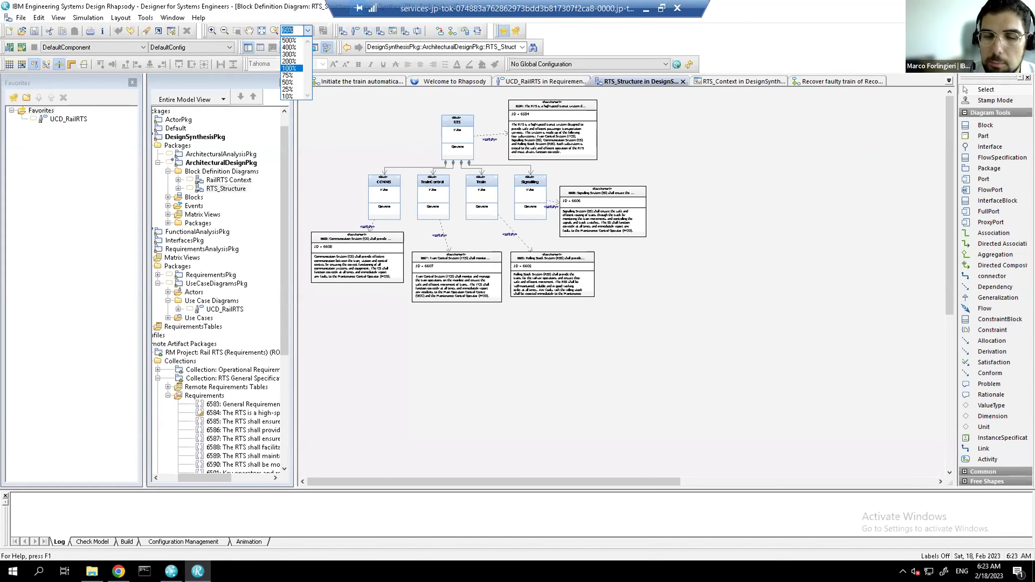
{"action": "left_click", "coordinate": [292, 68]}
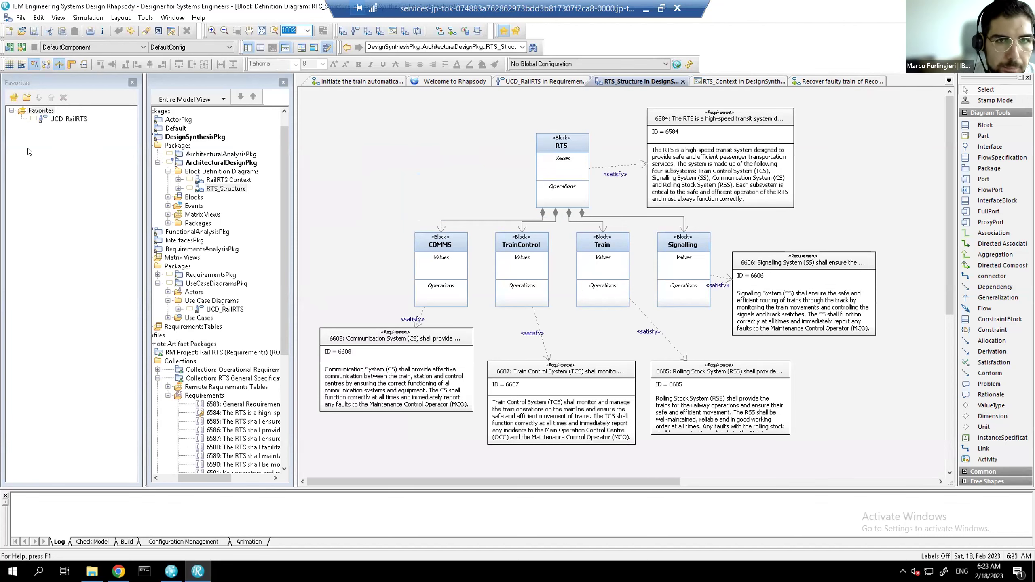
Return to the browser, apply the Traceability Requirements - Architecture view to module 6609, and bring up the UCD_RailRTS page
{"action": "key", "text": "alt+Tab"}
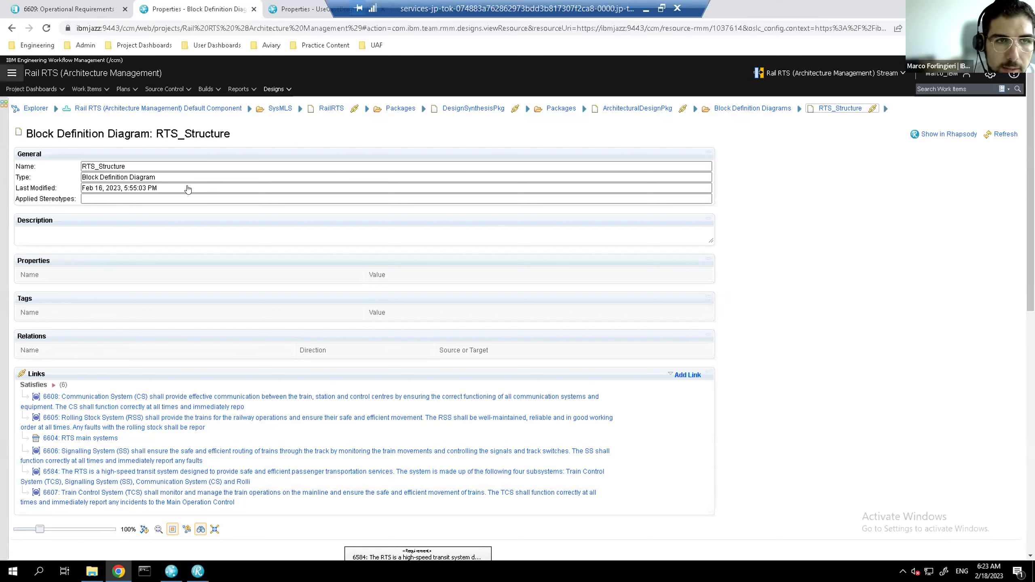
{"action": "key", "text": "ctrl+shift+Tab"}
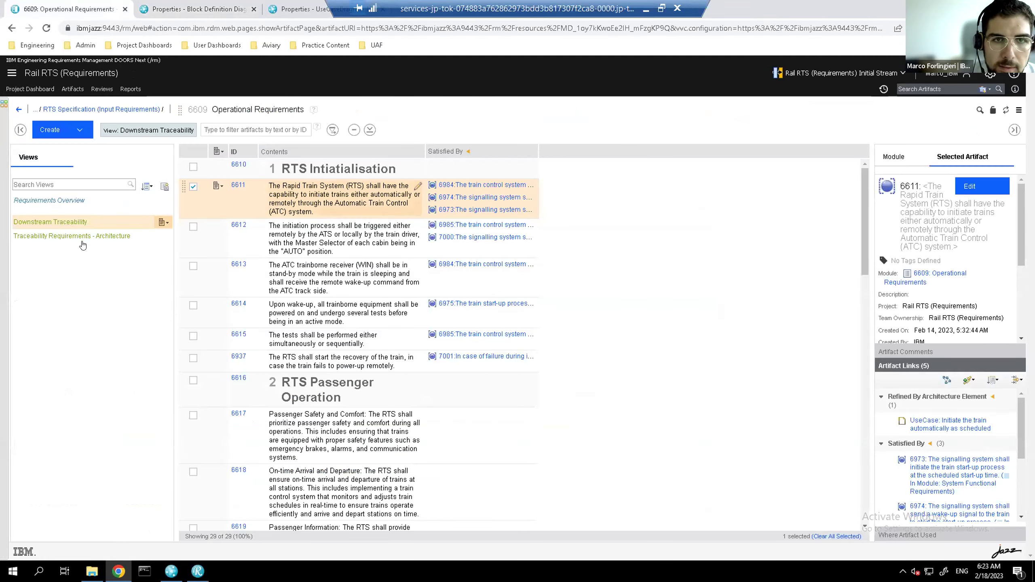
{"action": "left_click", "coordinate": [82, 241]}
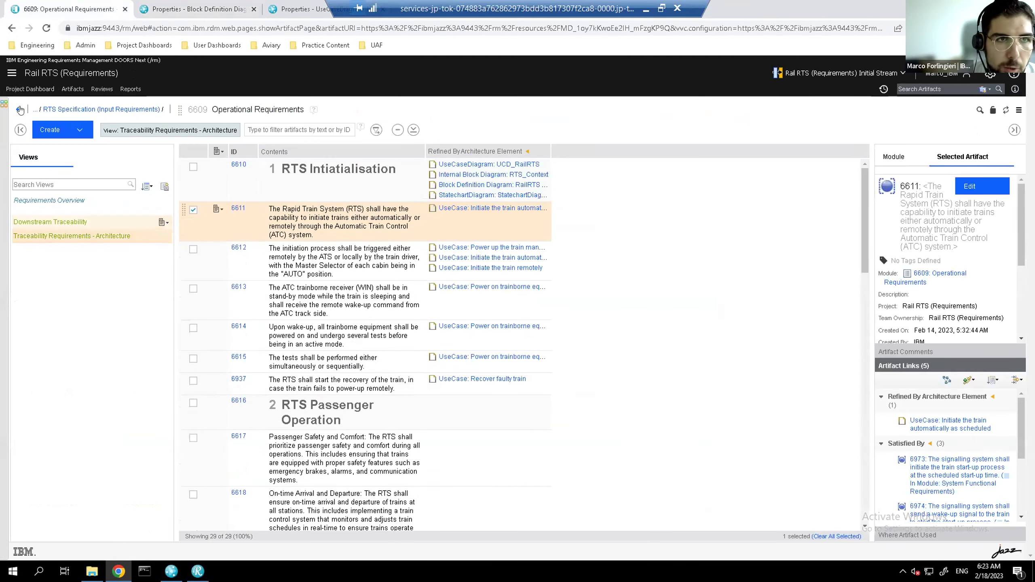
{"action": "left_click", "coordinate": [320, 6]}
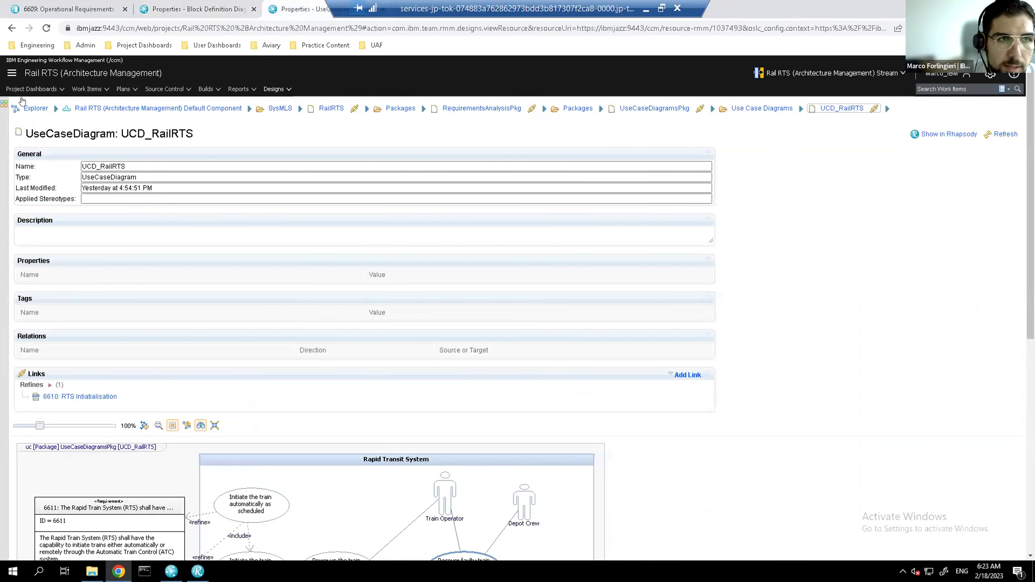
Return to the requirements project and open the RTS General Specification module from the RTS Specification (Input Requirements) folder
{"action": "key", "text": "ctrl+1"}
{"action": "left_click", "coordinate": [23, 102]}
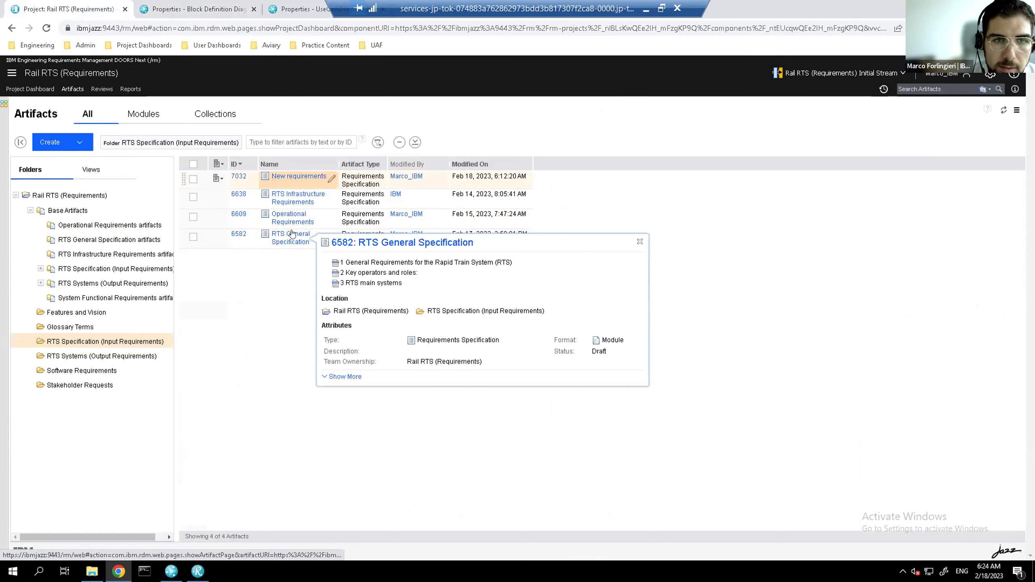
{"action": "mouse_move", "coordinate": [298, 197]}
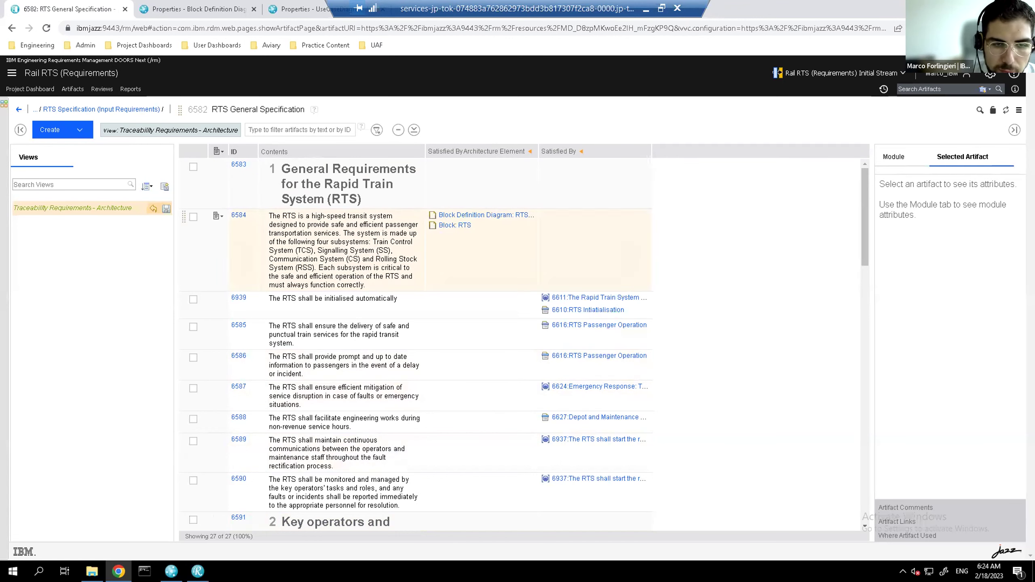
Switch to Rhapsody, view the Subsystem Requirements Allocation Matrix of ArchitecturalDesignPkg, and close it
{"action": "mouse_move", "coordinate": [207, 563]}
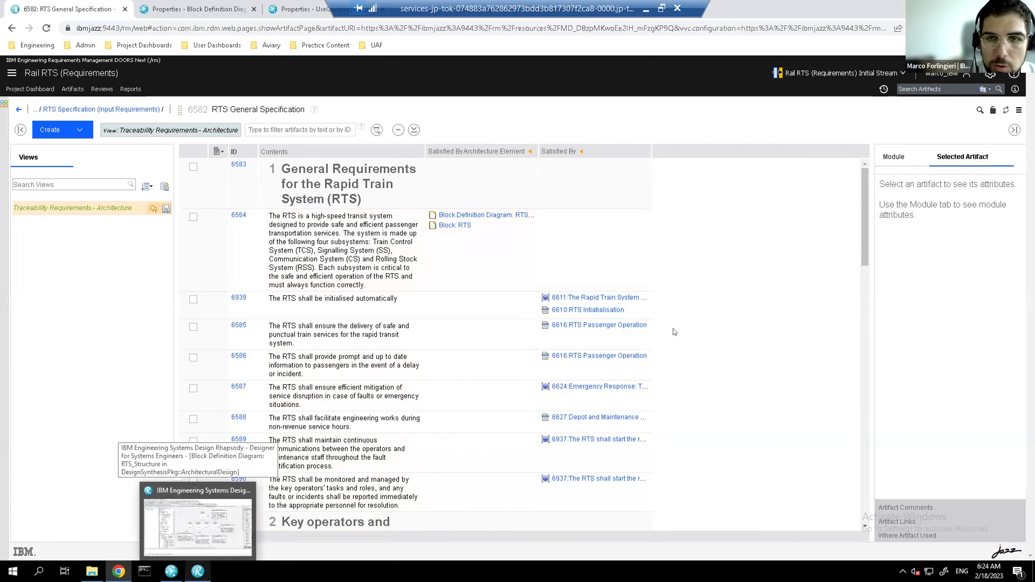
{"action": "left_click", "coordinate": [197, 527]}
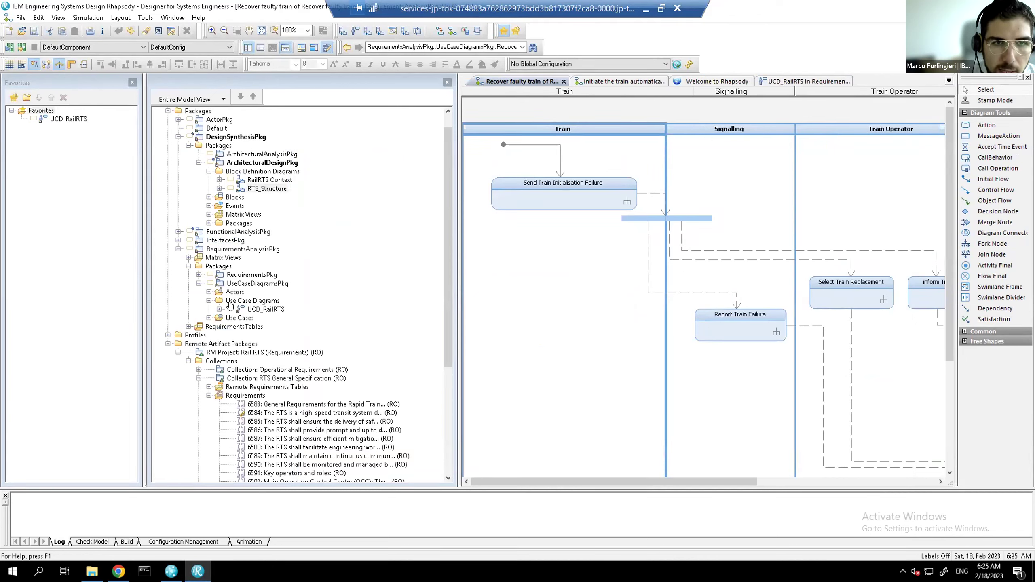
{"action": "left_click", "coordinate": [209, 214]}
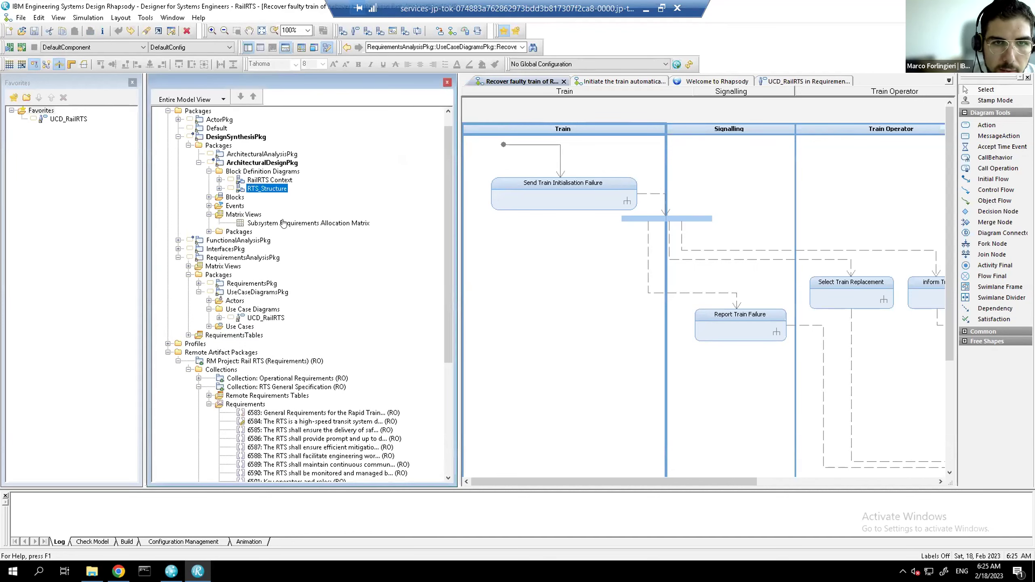
{"action": "double_click", "coordinate": [283, 224]}
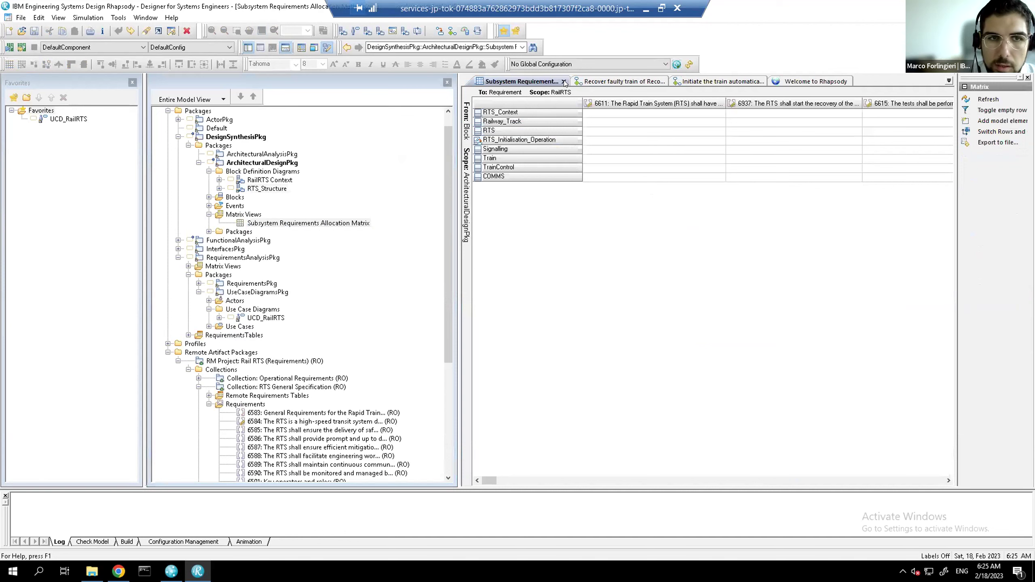
{"action": "key", "text": "ctrl+F4"}
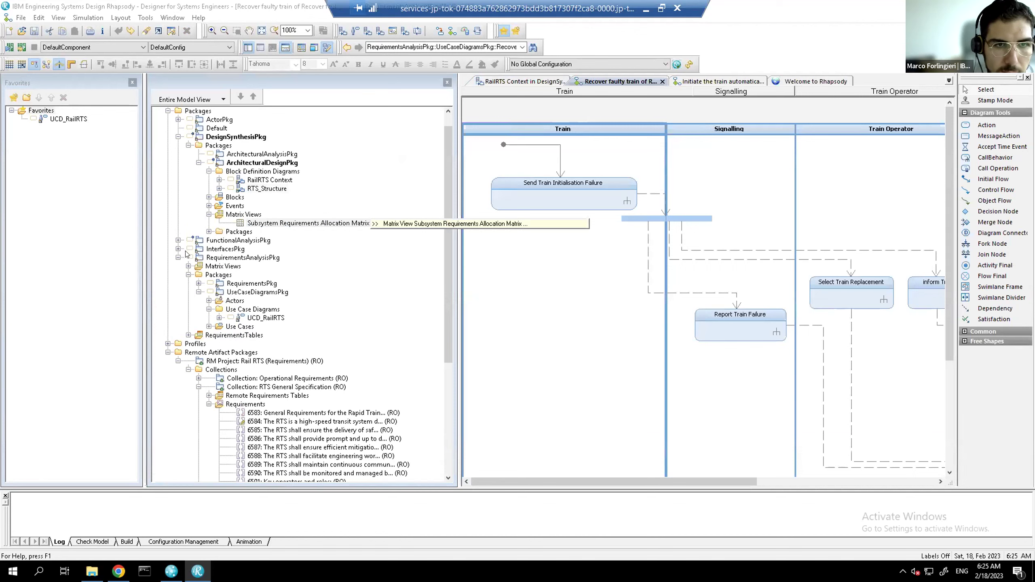
Open FunctionalAnalysisPkg's Comms_Operations-Requirements Traceability diagram and inspect the Establish Connections activity, the COMMS block and requirement 6996
{"action": "left_click", "coordinate": [313, 260]}
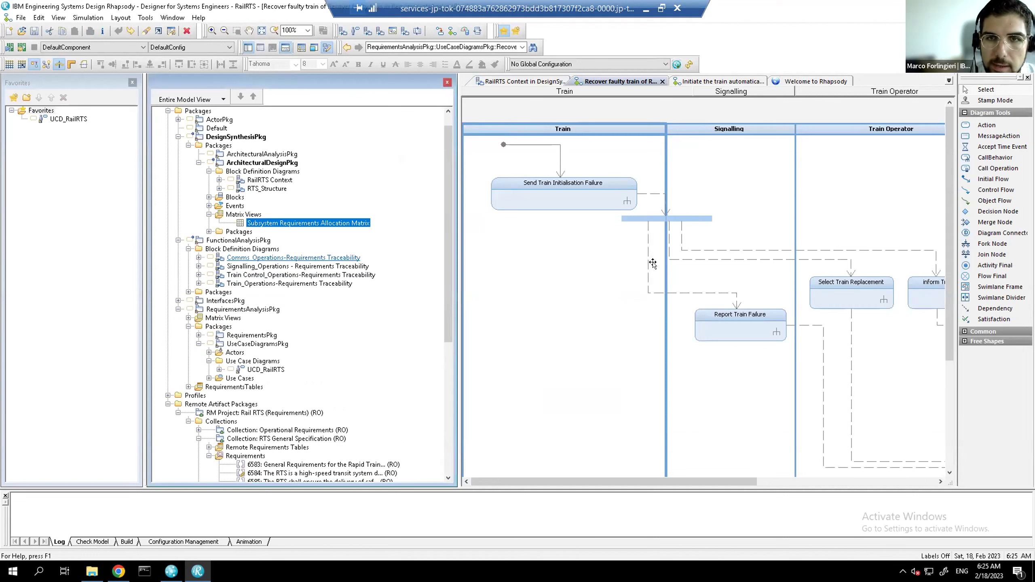
{"action": "left_click", "coordinate": [555, 263]}
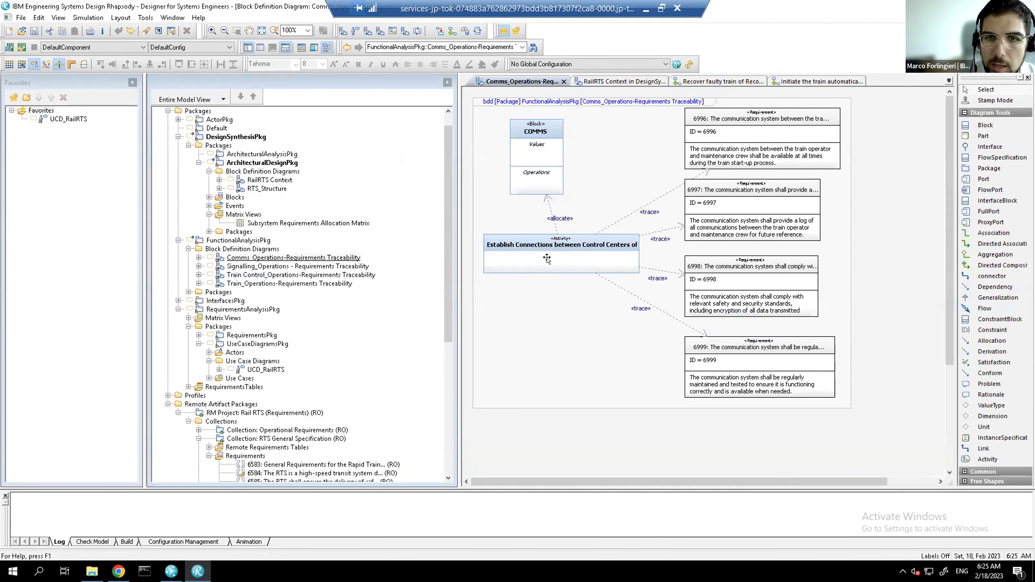
{"action": "left_click", "coordinate": [638, 268]}
{"action": "left_click", "coordinate": [510, 272]}
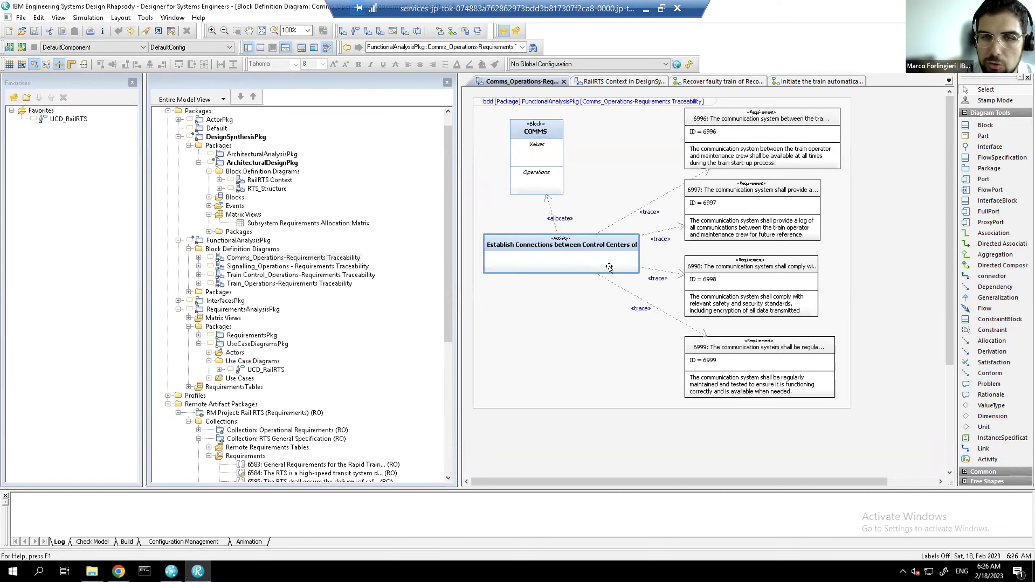
{"action": "left_click", "coordinate": [538, 130]}
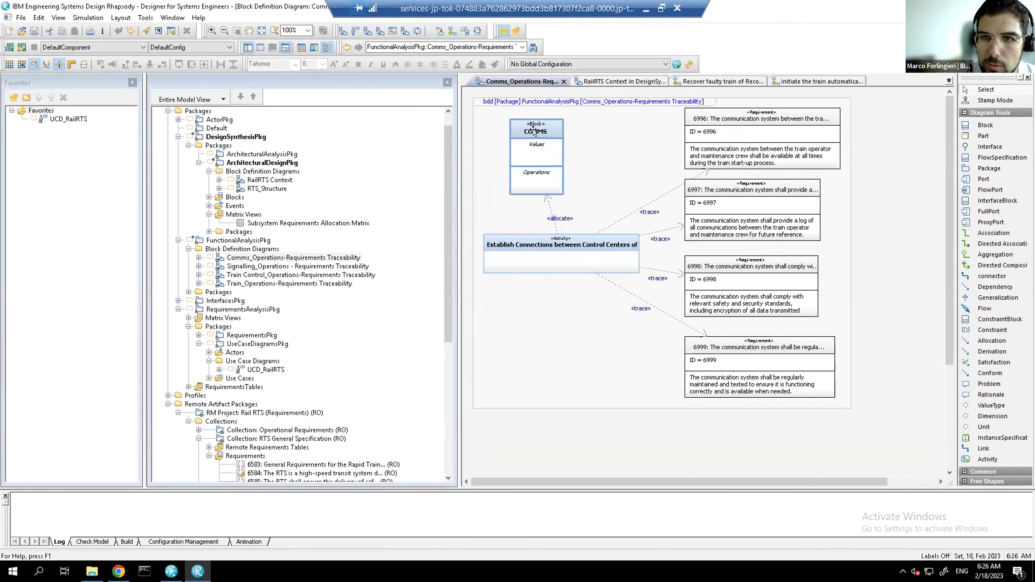
{"action": "left_click", "coordinate": [780, 114]}
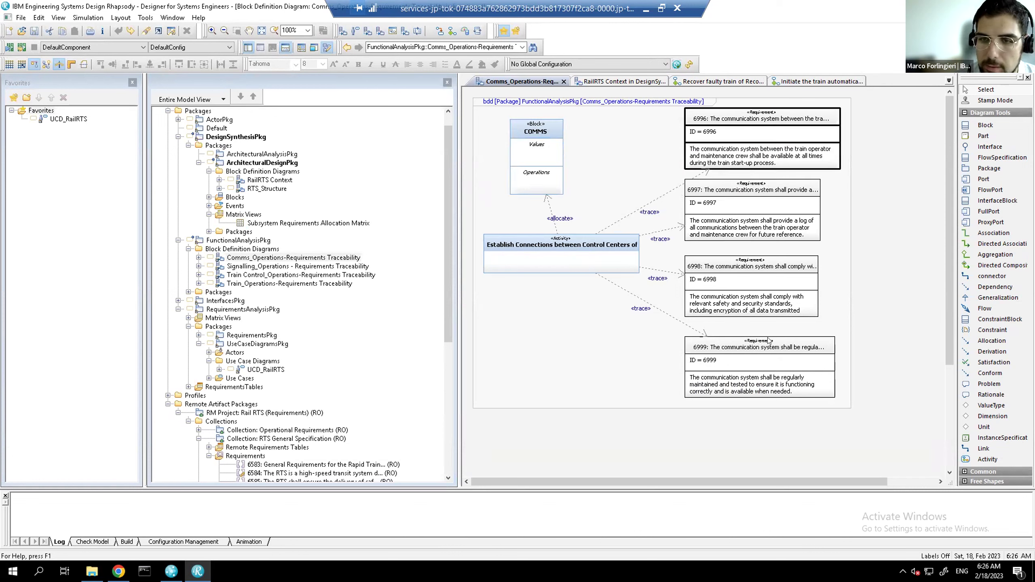
Inspect the activity allocations and requirement traces in the Signalling_Operations and Train Control_Operations traceability diagrams
{"action": "double_click", "coordinate": [253, 268]}
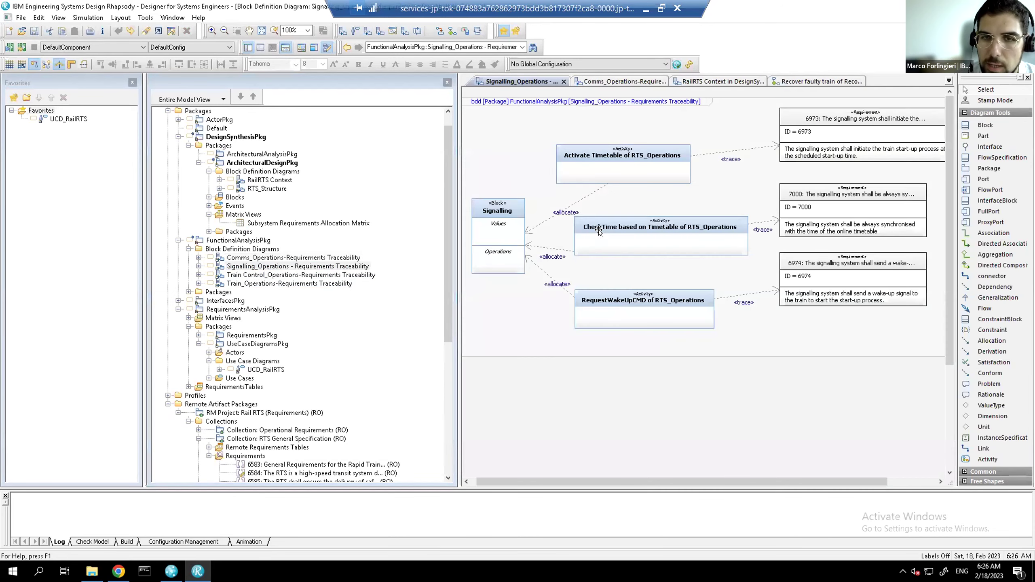
{"action": "left_click", "coordinate": [578, 202]}
{"action": "left_click", "coordinate": [600, 280]}
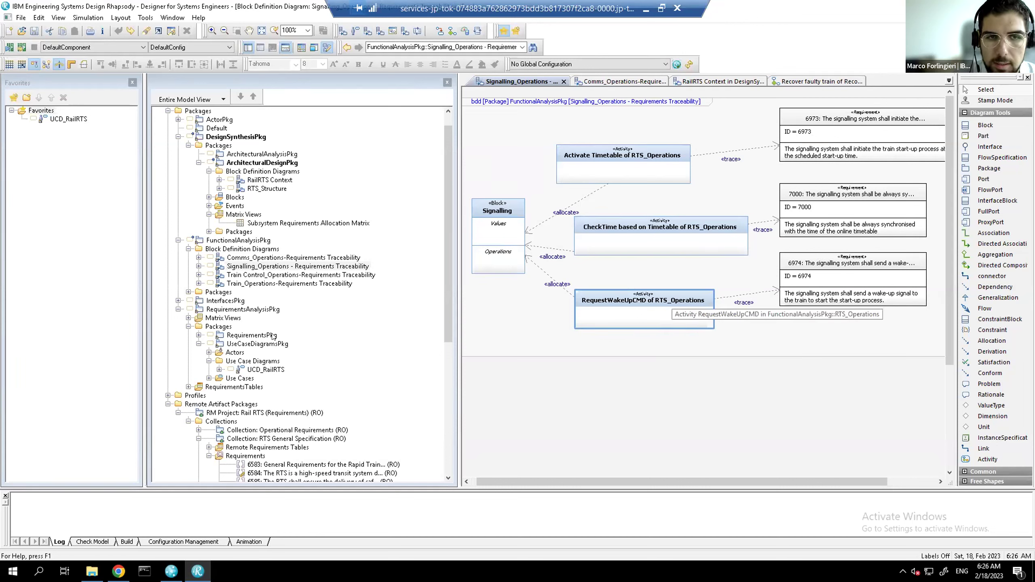
{"action": "double_click", "coordinate": [274, 278]}
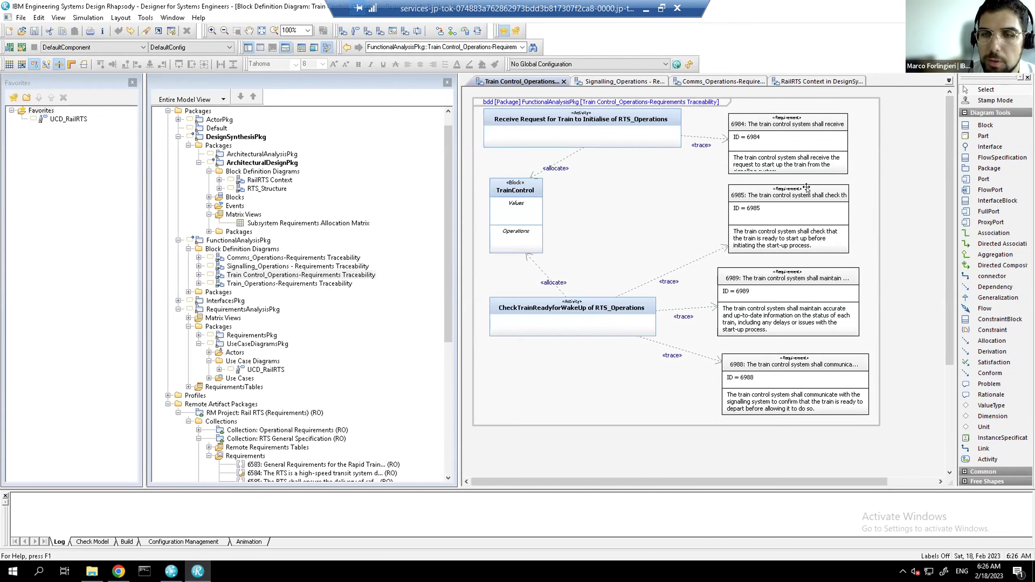
Open the Train_Operations-Requirements Traceability diagram and navigate from requirement 7003 to its original artifact in DOORS Next
{"action": "double_click", "coordinate": [283, 285]}
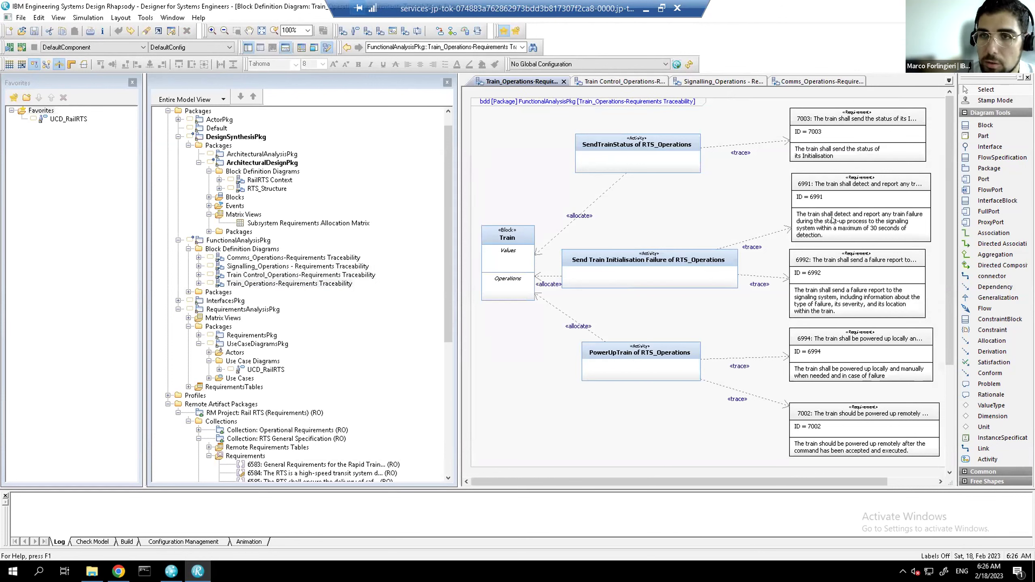
{"action": "left_click", "coordinate": [834, 122]}
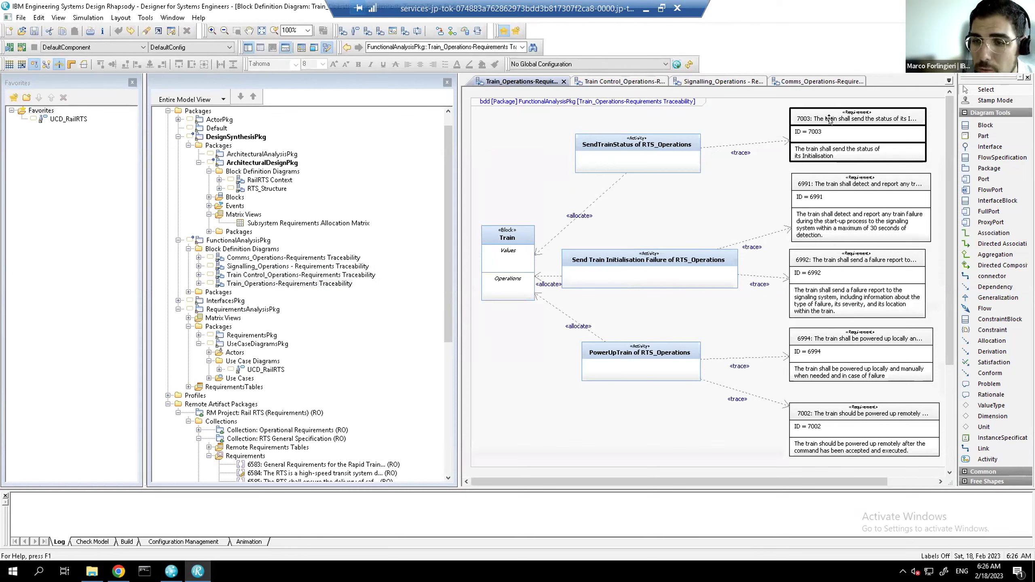
{"action": "right_click", "coordinate": [830, 120]}
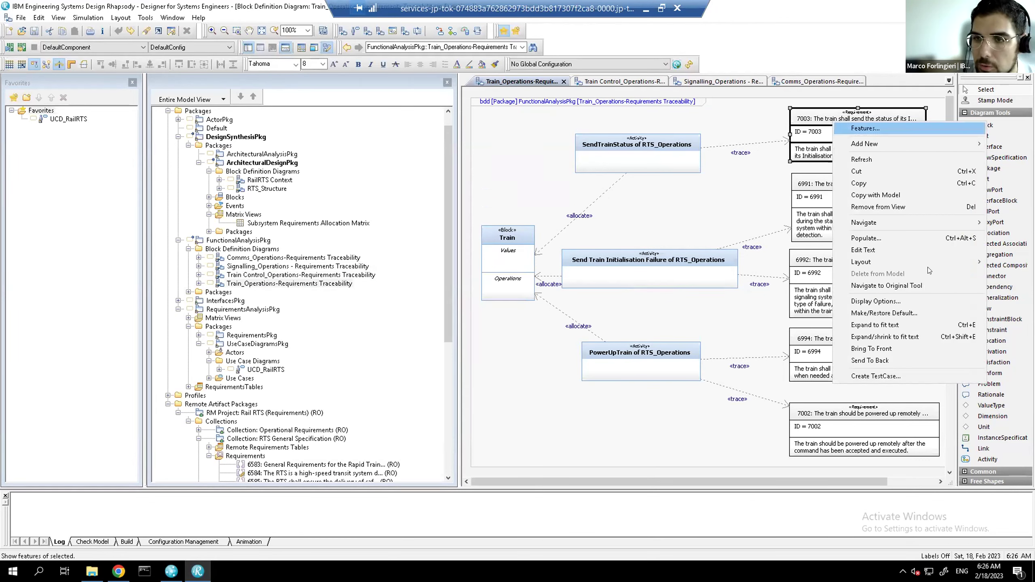
{"action": "left_click", "coordinate": [880, 284]}
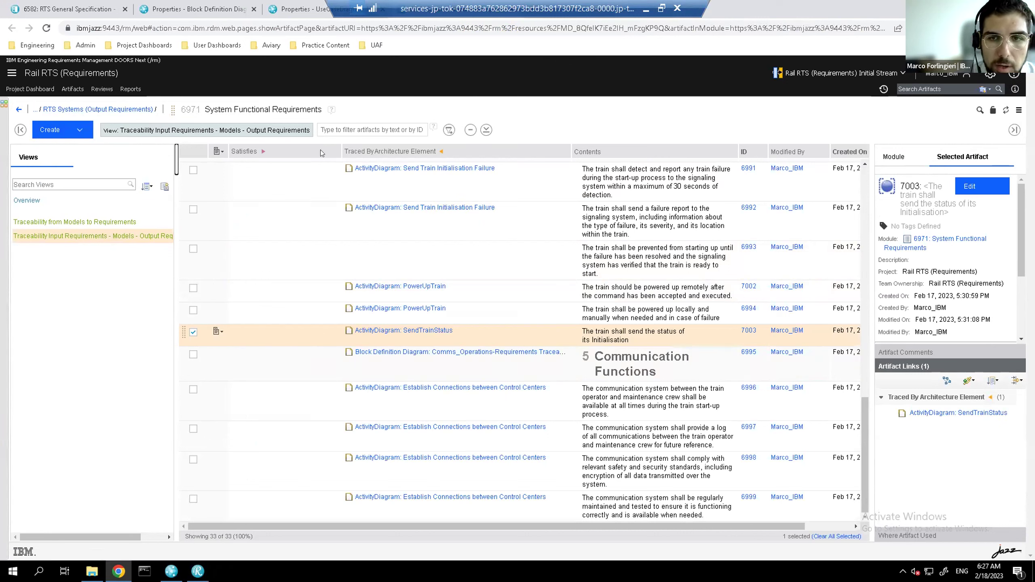
In the RTS Systems (Output Requirements) folder, preview the linked Operational Requirements module and open System Functional Requirements in the Traceability from Models to Requirements view
{"action": "left_click", "coordinate": [18, 109]}
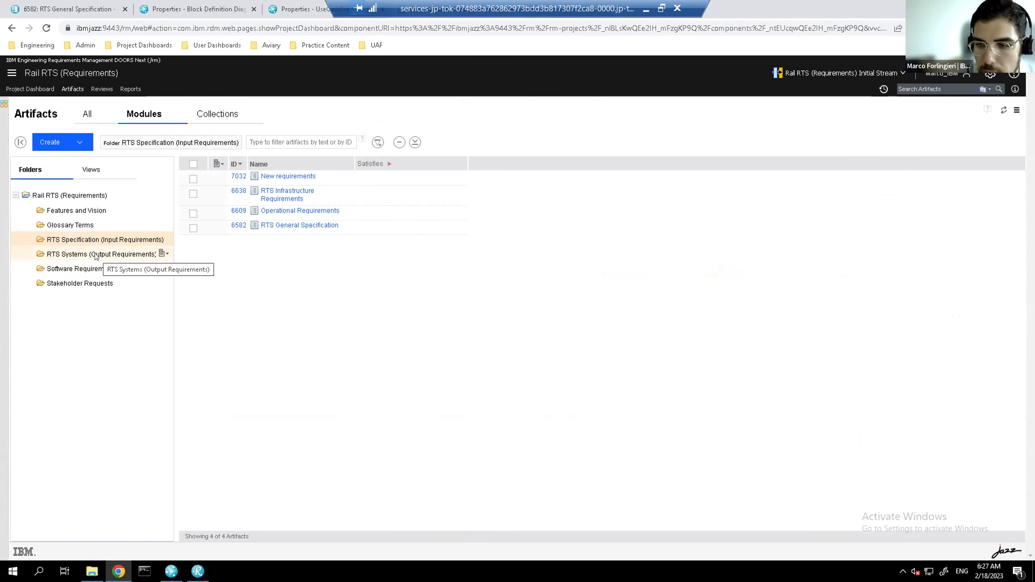
{"action": "left_click", "coordinate": [92, 256]}
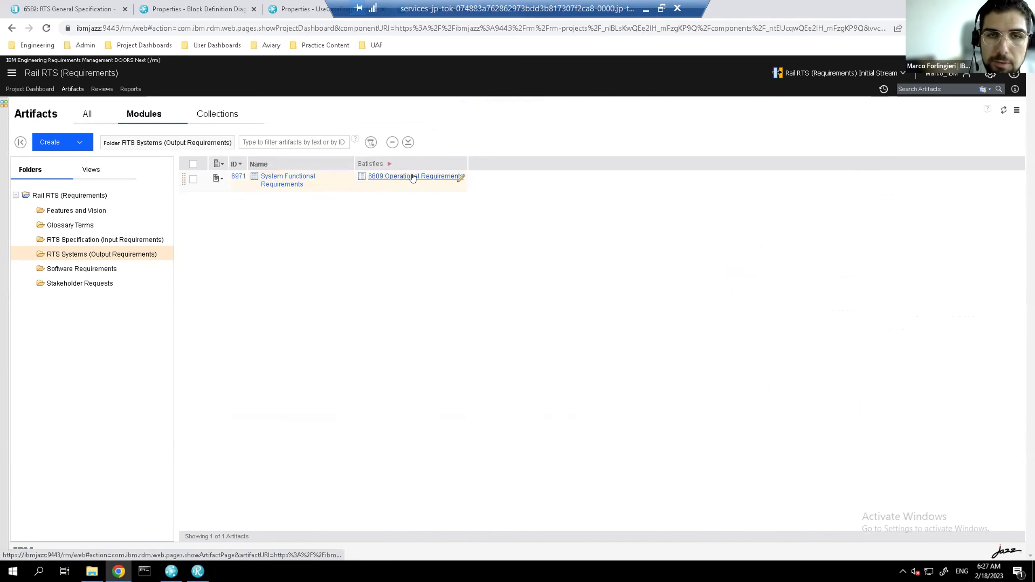
{"action": "mouse_move", "coordinate": [412, 178]}
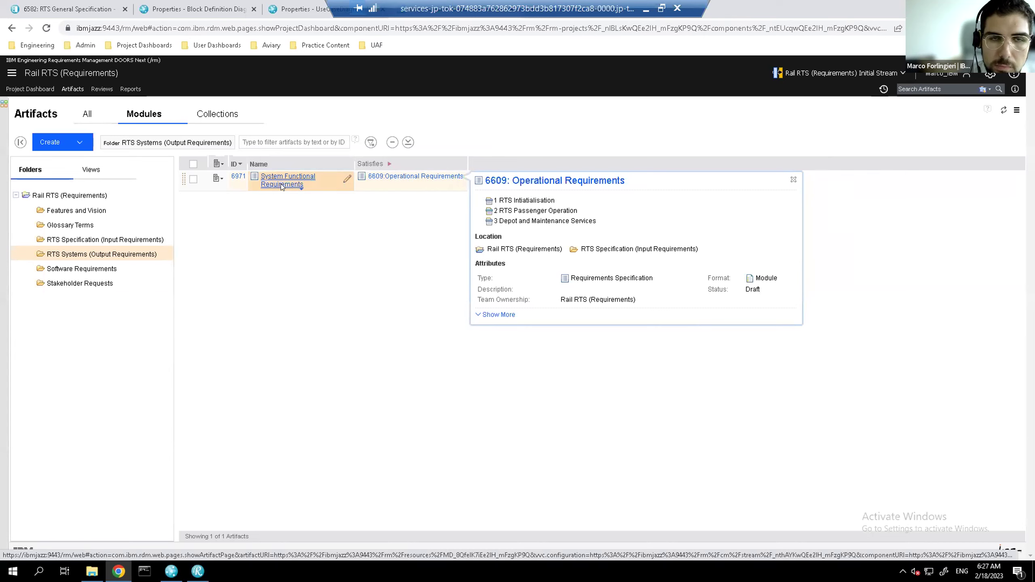
{"action": "mouse_move", "coordinate": [281, 187]}
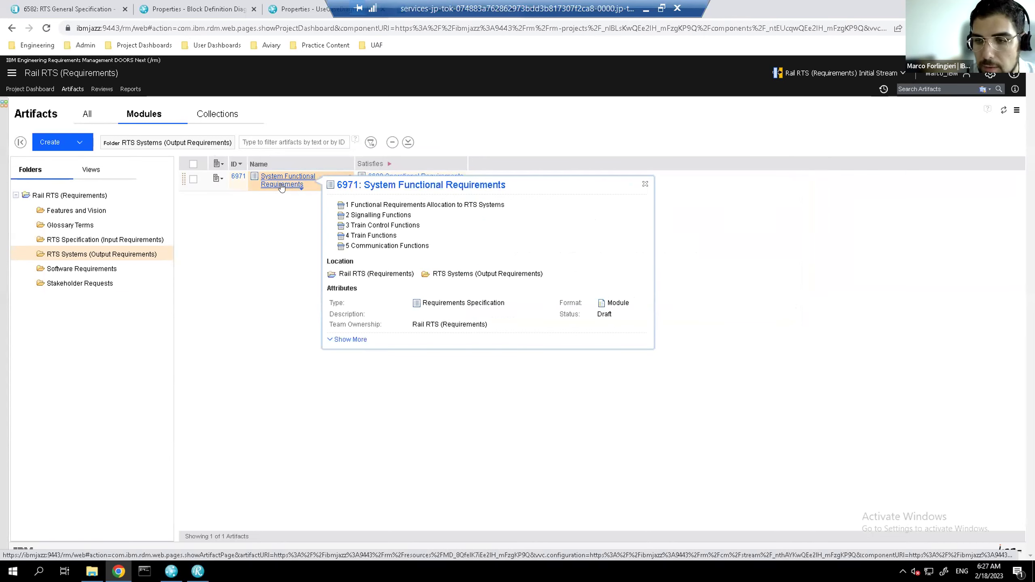
{"action": "left_click", "coordinate": [281, 186]}
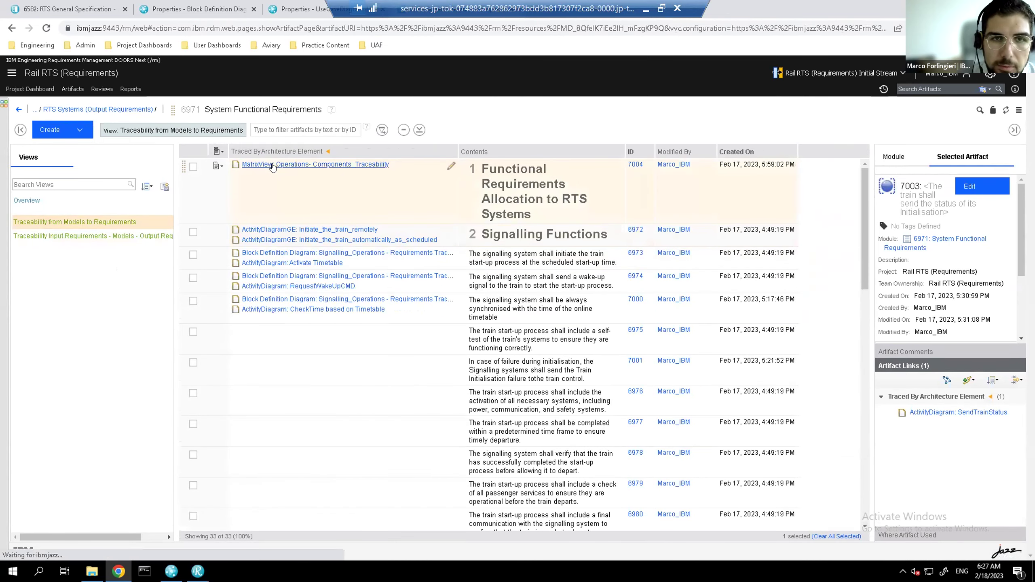
Examine the module's Traced By Architecture Element links, previewing the Operations-Components_Traceability matrix and the Signalling_Operations diagram
{"action": "mouse_move", "coordinate": [273, 167]}
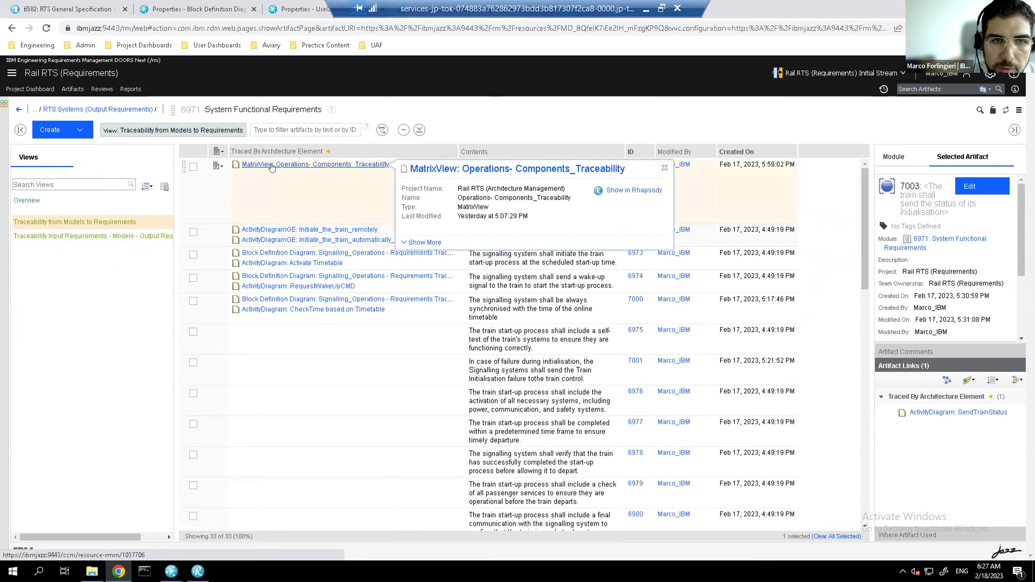
{"action": "left_click", "coordinate": [423, 243]}
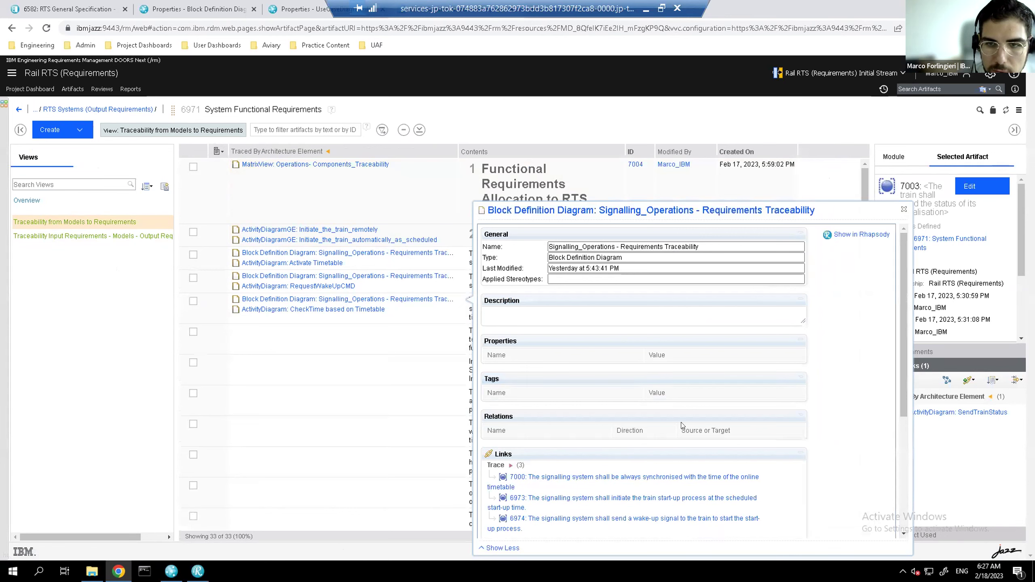
{"action": "left_click", "coordinate": [381, 369]}
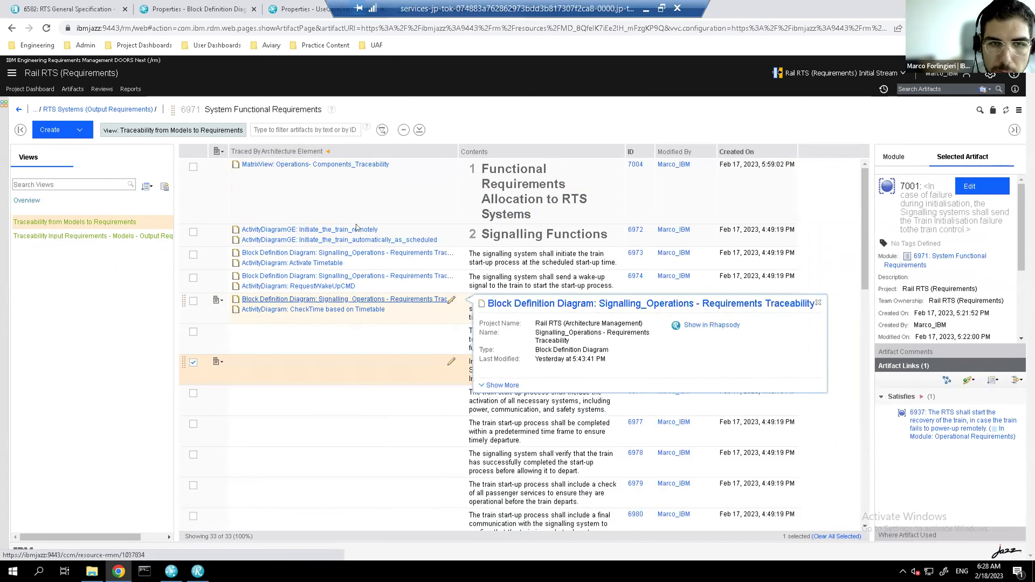
{"action": "left_click", "coordinate": [368, 438]}
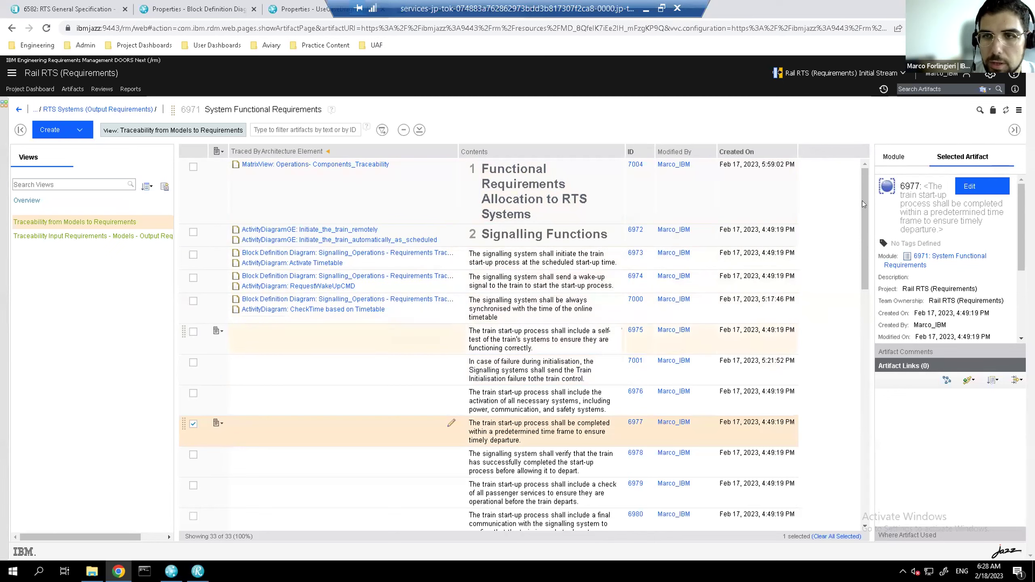
{"action": "left_click_drag", "start_coordinate": [862, 201], "coordinate": [860, 341]}
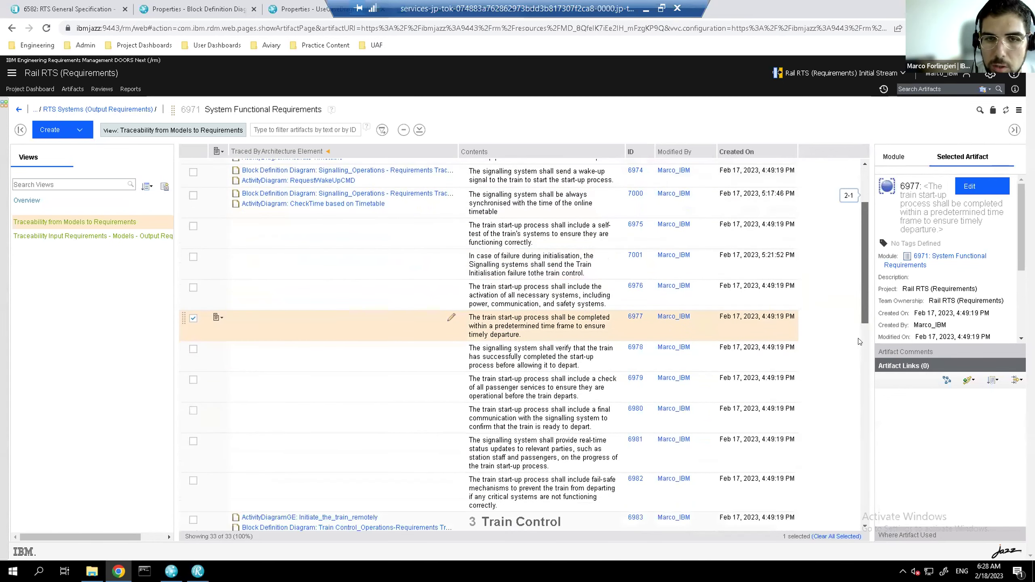
{"action": "scroll", "coordinate": [860, 341], "scroll_direction": "down", "scroll_amount": 7}
{"action": "scroll", "coordinate": [579, 509], "scroll_direction": "down", "scroll_amount": 5}
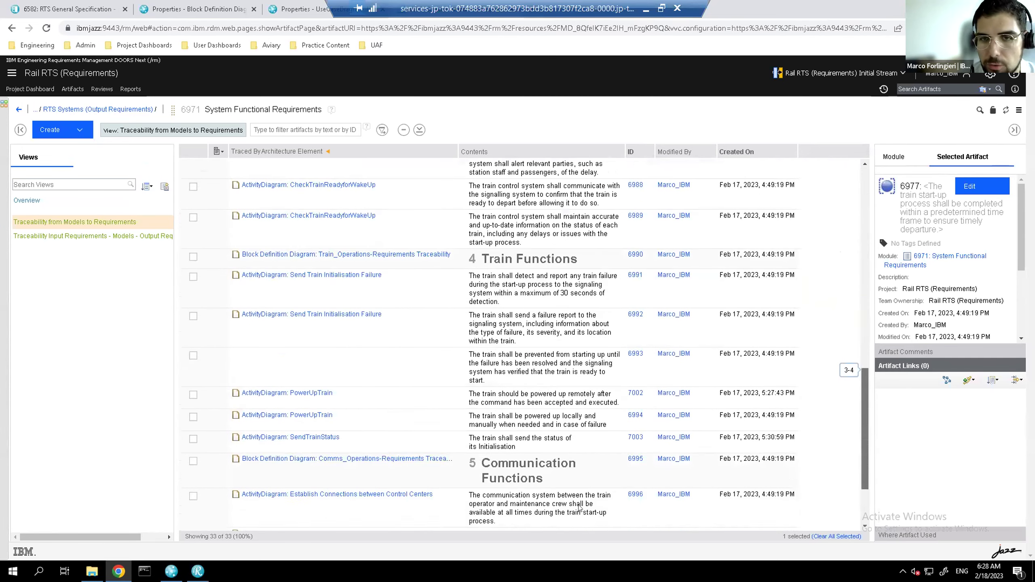
{"action": "scroll", "coordinate": [580, 509], "scroll_direction": "down", "scroll_amount": 2}
{"action": "scroll", "coordinate": [509, 478], "scroll_direction": "down", "scroll_amount": 2}
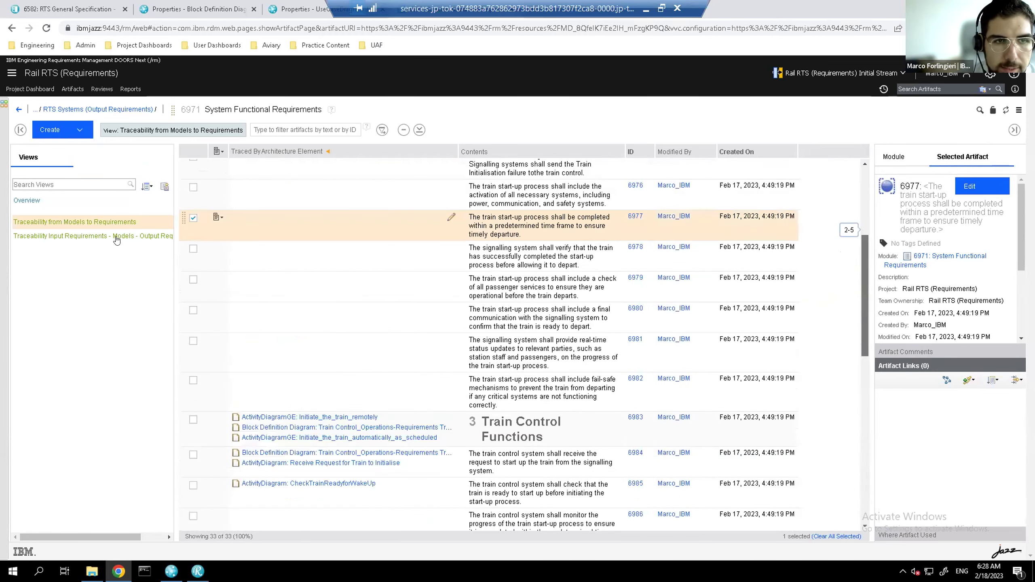
Apply the Traceability Input Requirements - Models - Output Requirements view and expand the preview of the Signalling_Operations diagram linked to requirement 6973
{"action": "left_click", "coordinate": [116, 238]}
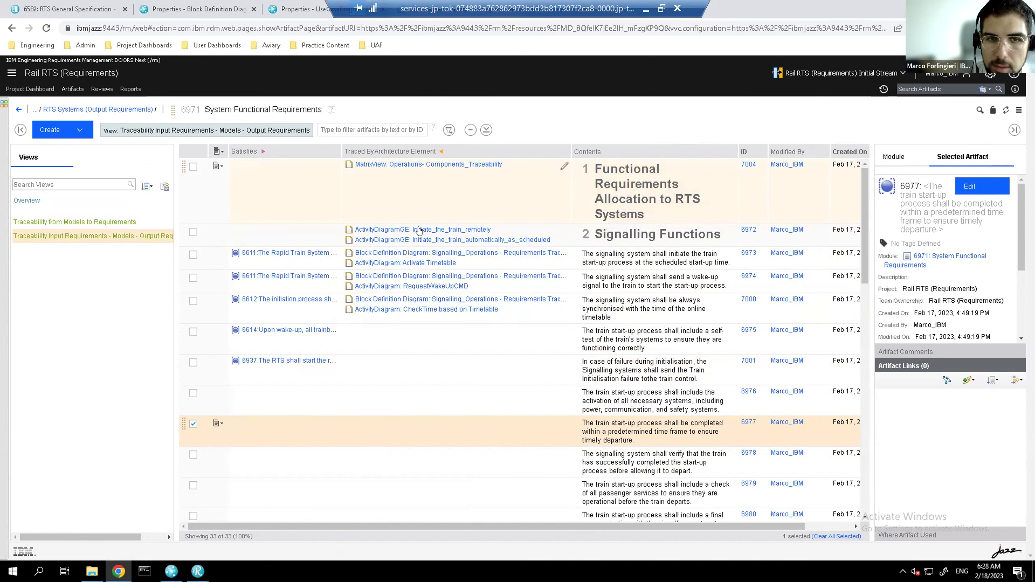
{"action": "mouse_move", "coordinate": [419, 230]}
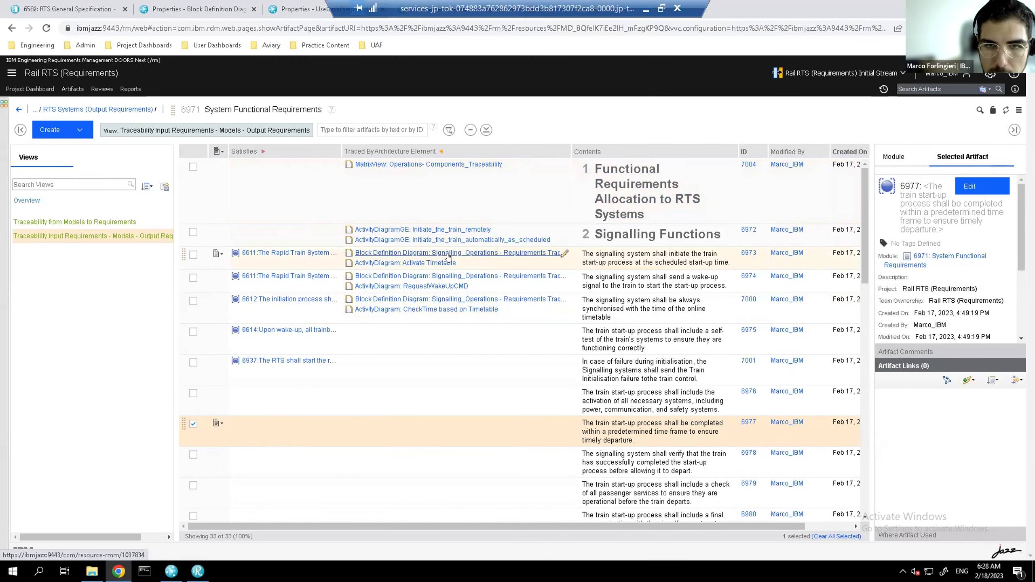
{"action": "mouse_move", "coordinate": [448, 257]}
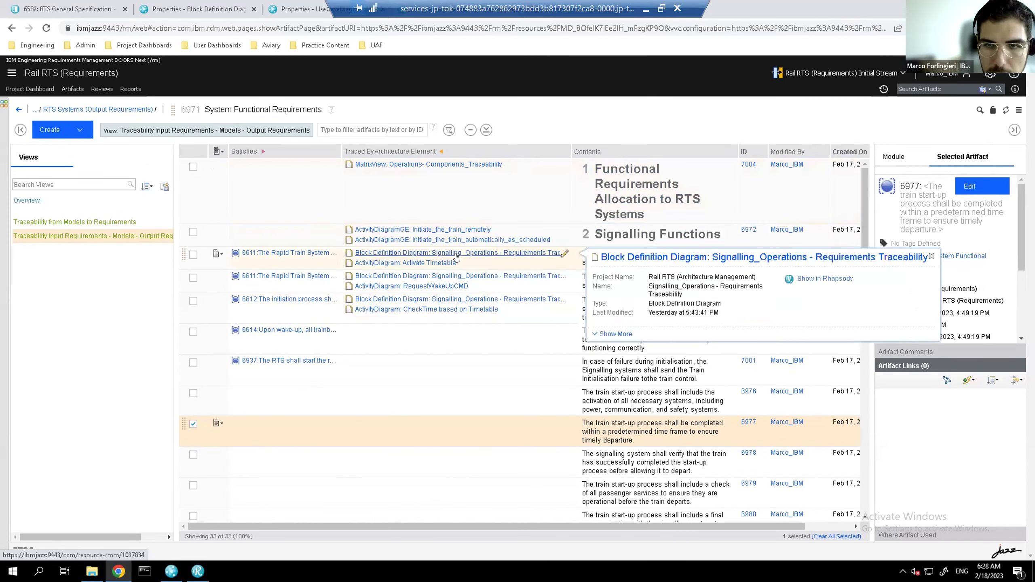
{"action": "left_click", "coordinate": [612, 339]}
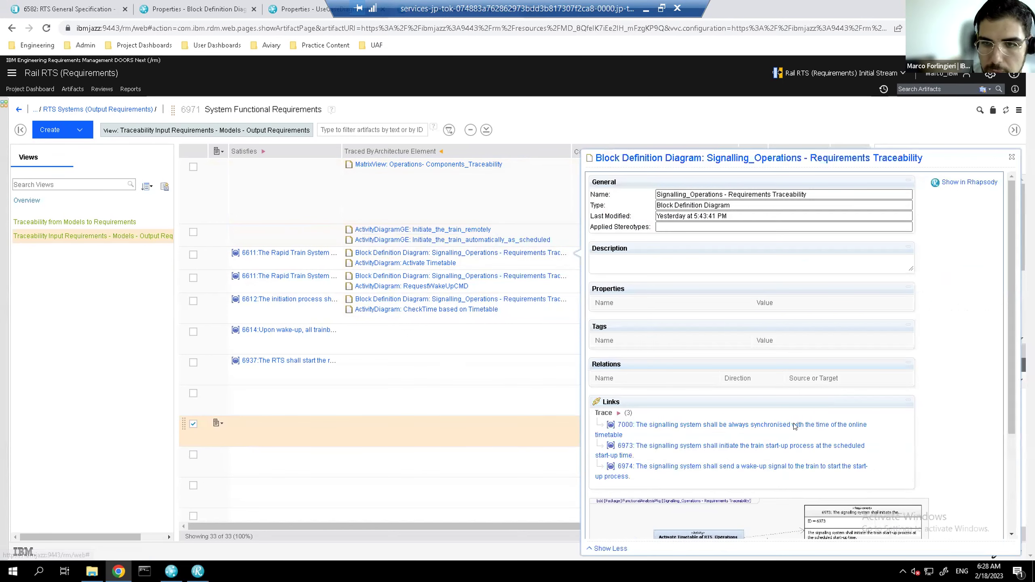
Examine the trace links and diagram image in the Signalling_Operations preview, and check the Satisfies link of requirement 6973
{"action": "scroll", "coordinate": [866, 341], "scroll_direction": "down", "scroll_amount": 3}
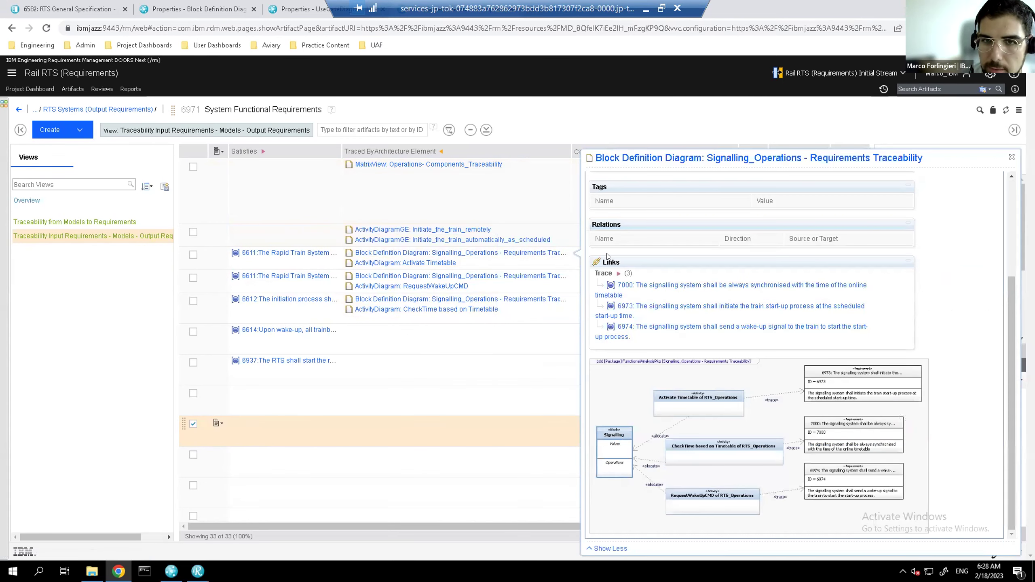
{"action": "scroll", "coordinate": [607, 257], "scroll_direction": "up", "scroll_amount": 3}
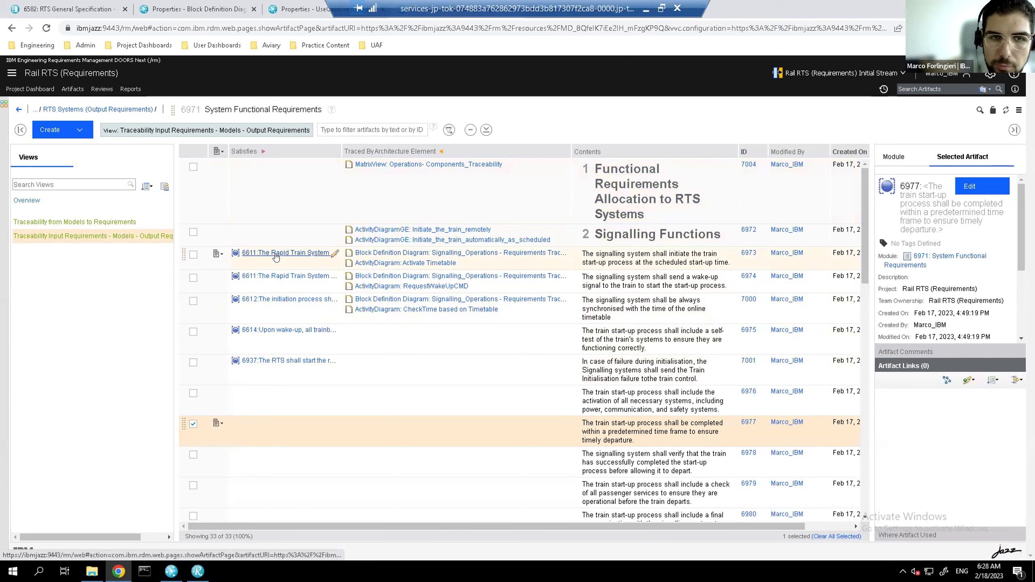
{"action": "mouse_move", "coordinate": [276, 256]}
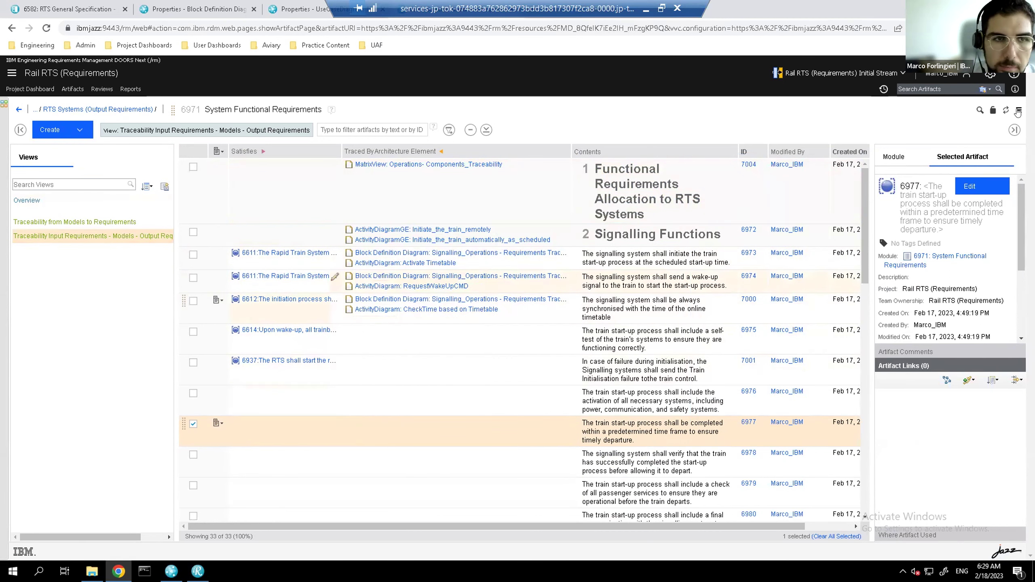
{"action": "left_click", "coordinate": [164, 236]}
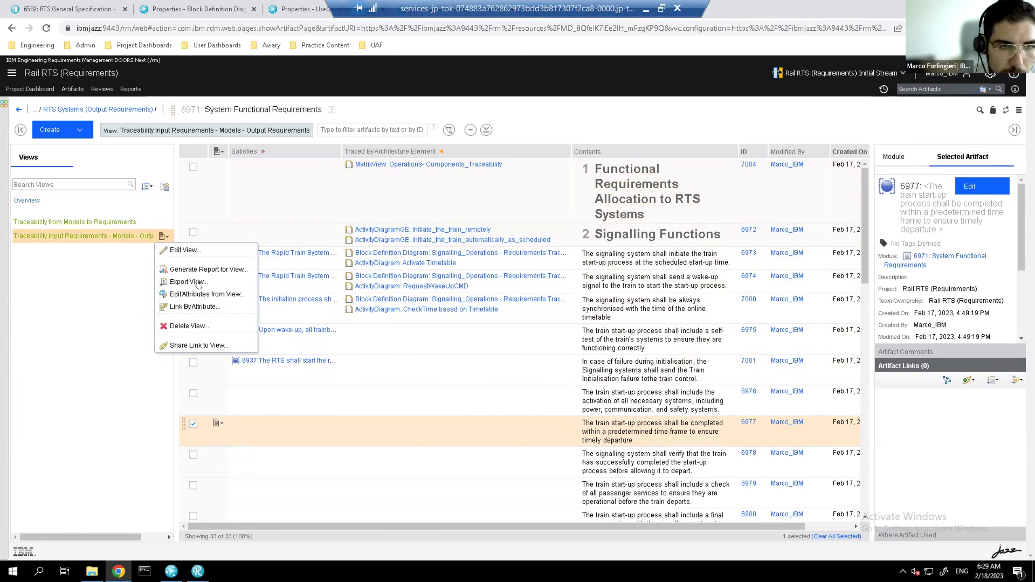
{"action": "left_click", "coordinate": [1016, 116]}
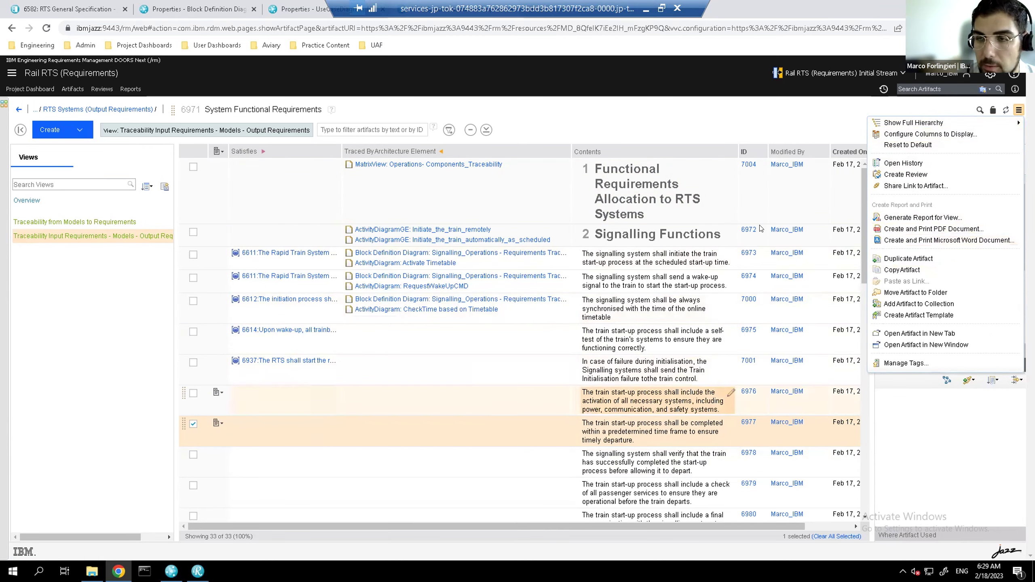
{"action": "left_click", "coordinate": [83, 290]}
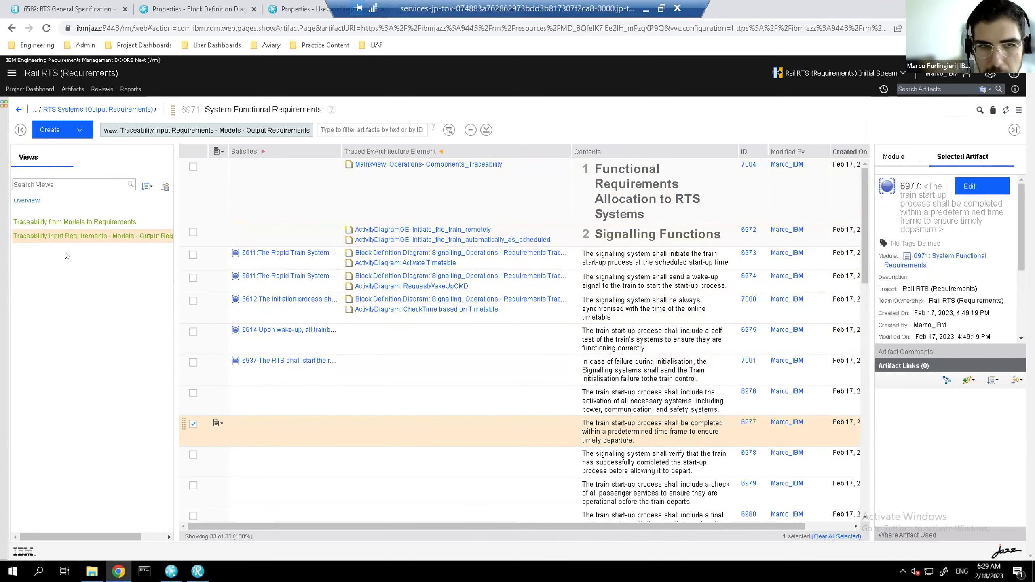
Open the RTS General Specification module from the RTS Specification (Input Requirements) folder
{"action": "left_click", "coordinate": [18, 110]}
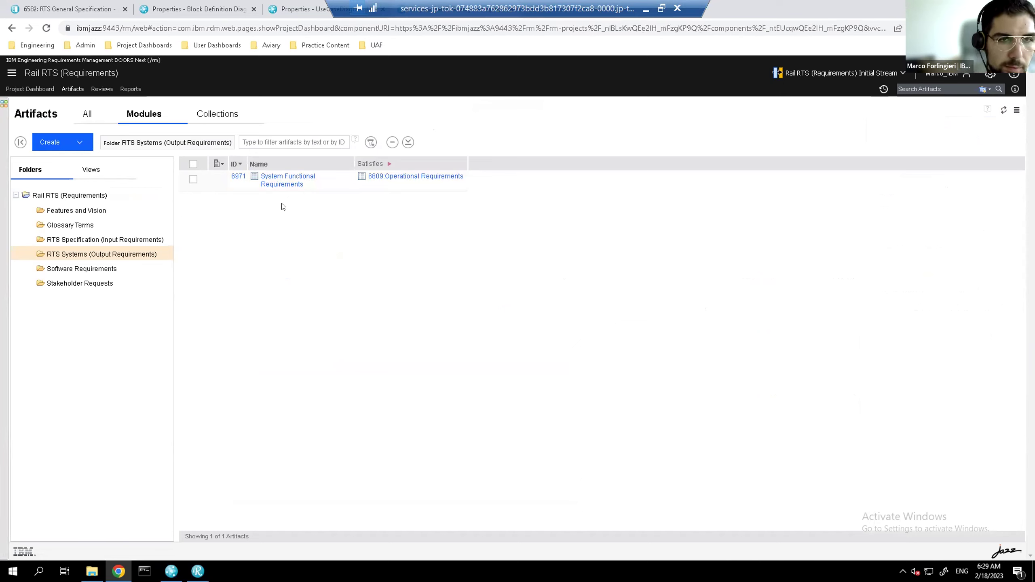
{"action": "left_click", "coordinate": [102, 239]}
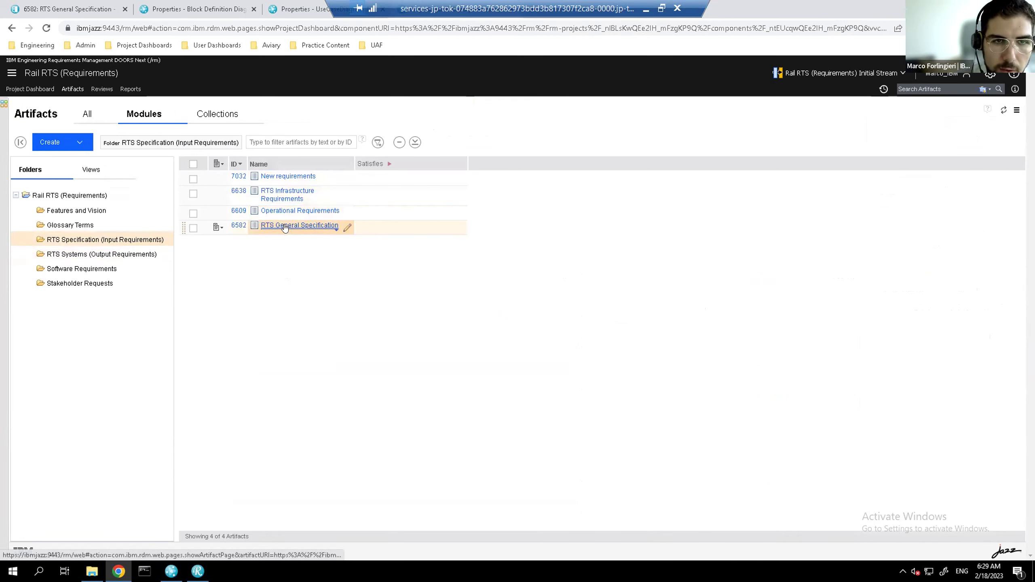
{"action": "mouse_move", "coordinate": [288, 227]}
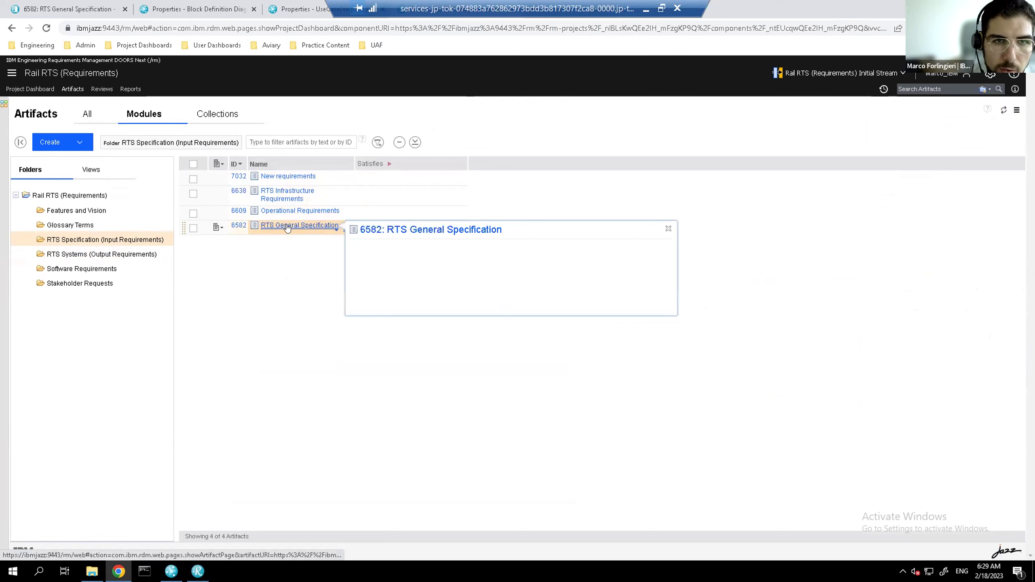
{"action": "left_click", "coordinate": [288, 226]}
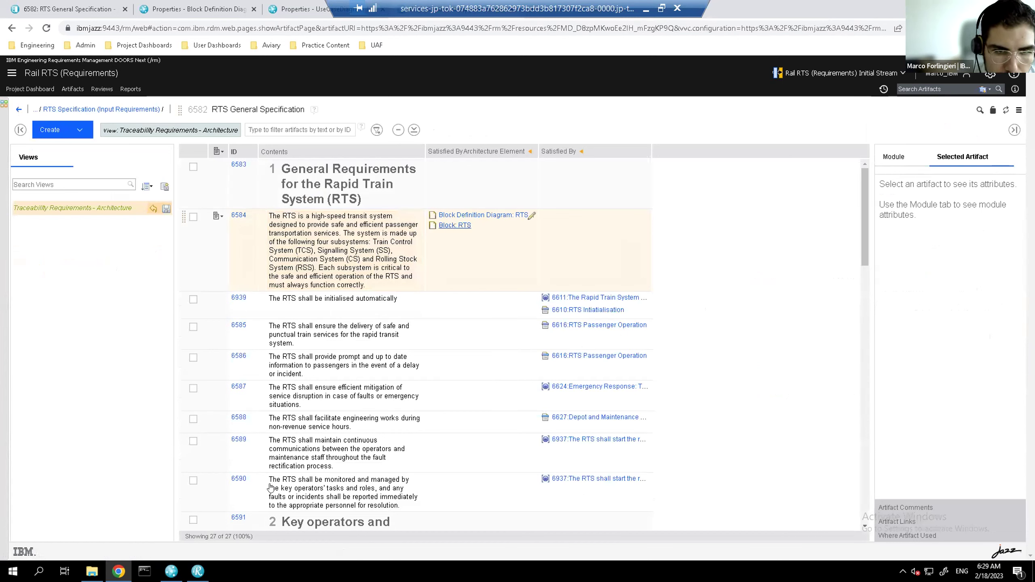
{"action": "left_click", "coordinate": [218, 216]}
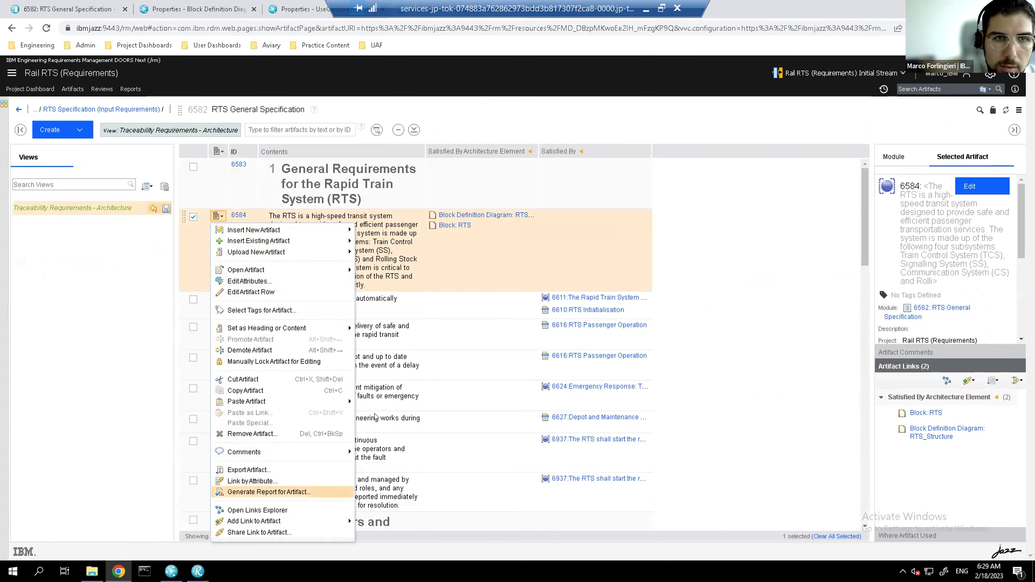
{"action": "key", "text": "Down"}
{"action": "key", "text": "Escape"}
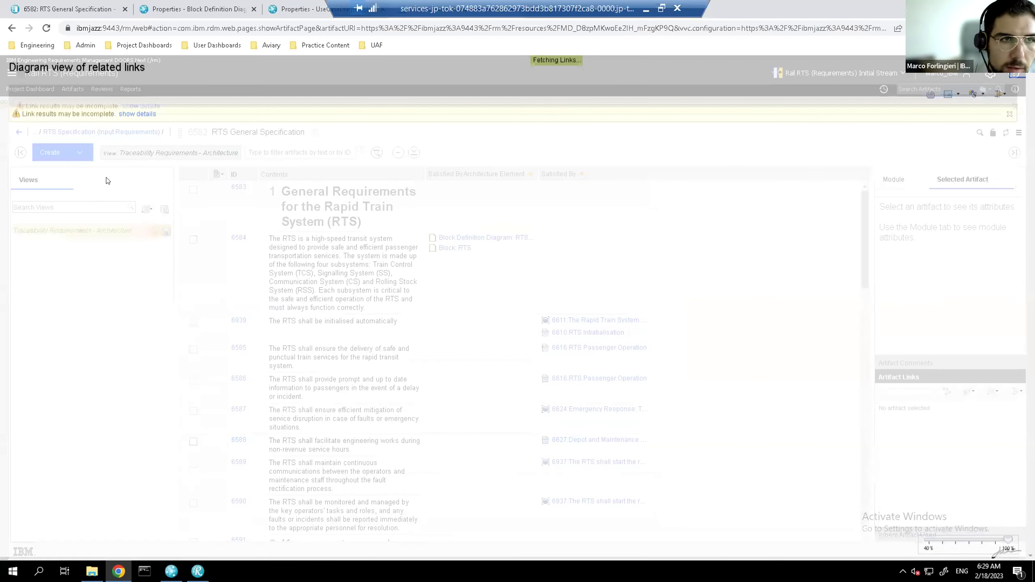
{"action": "left_click", "coordinate": [11, 27]}
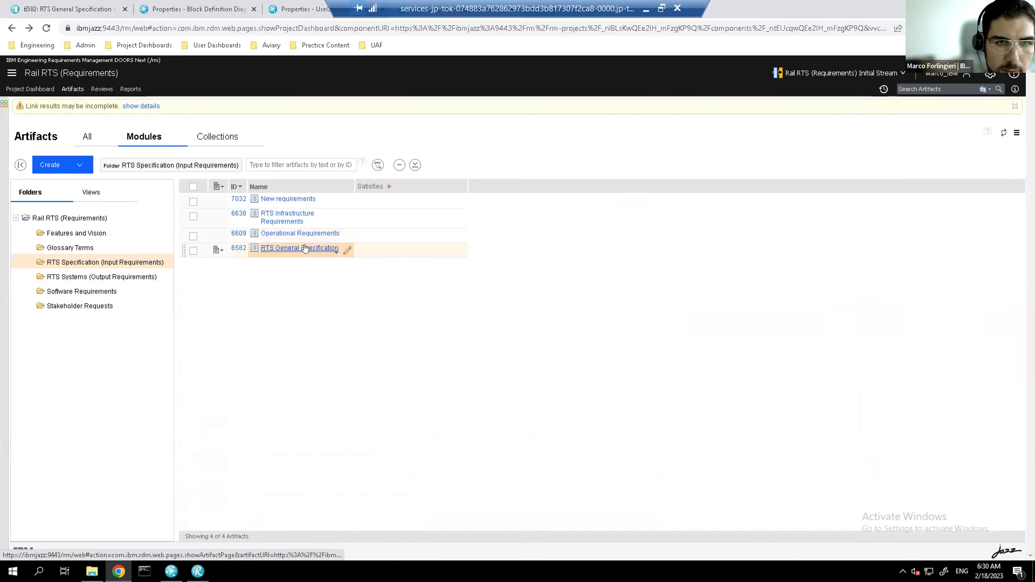
{"action": "left_click", "coordinate": [309, 249]}
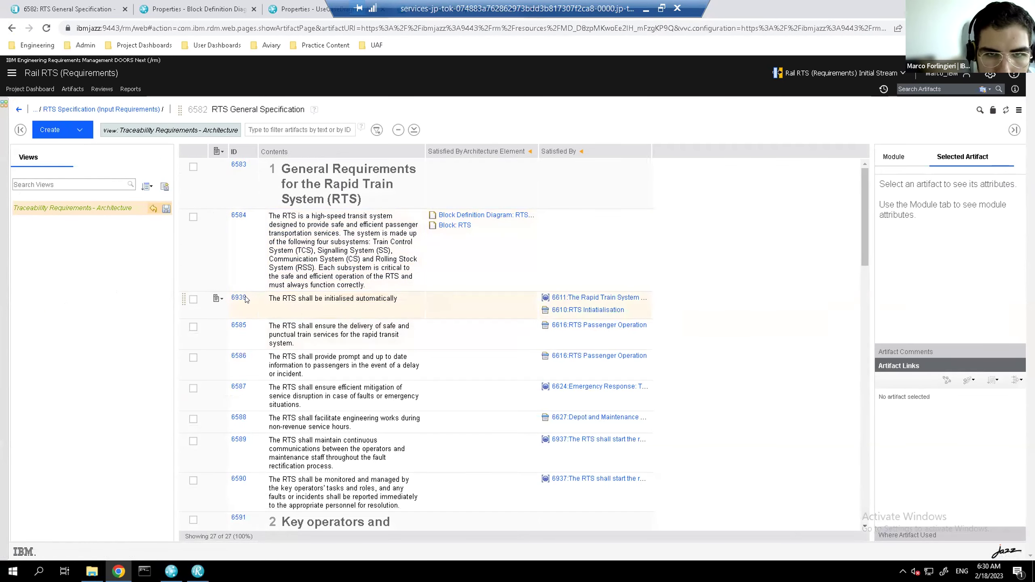
Show requirement 6939 in the Links Explorer and expand the links of requirements 6984 and 6973 to examine the traceability chain
{"action": "left_click", "coordinate": [219, 300]}
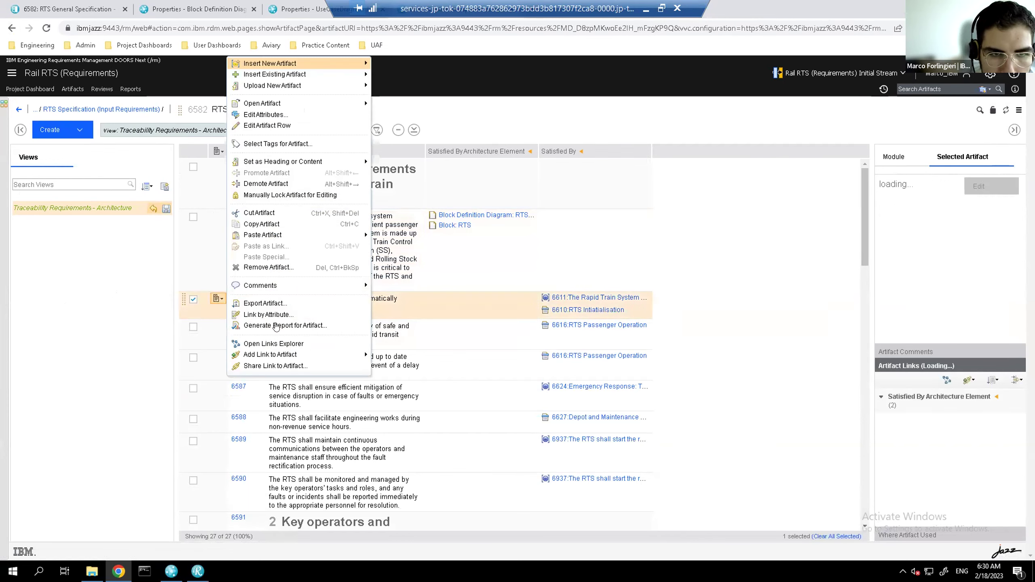
{"action": "left_click", "coordinate": [299, 344]}
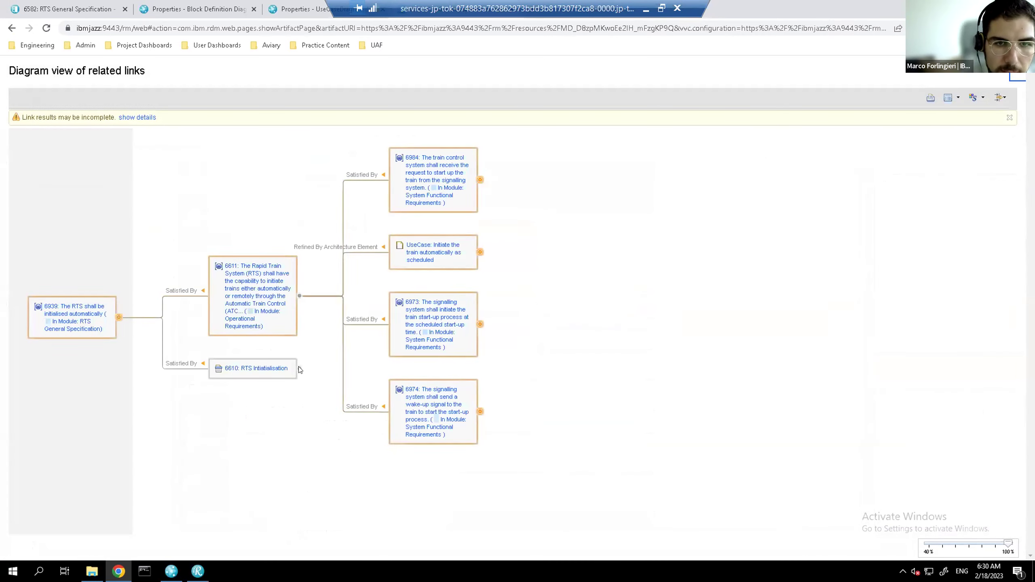
{"action": "left_click", "coordinate": [480, 180]}
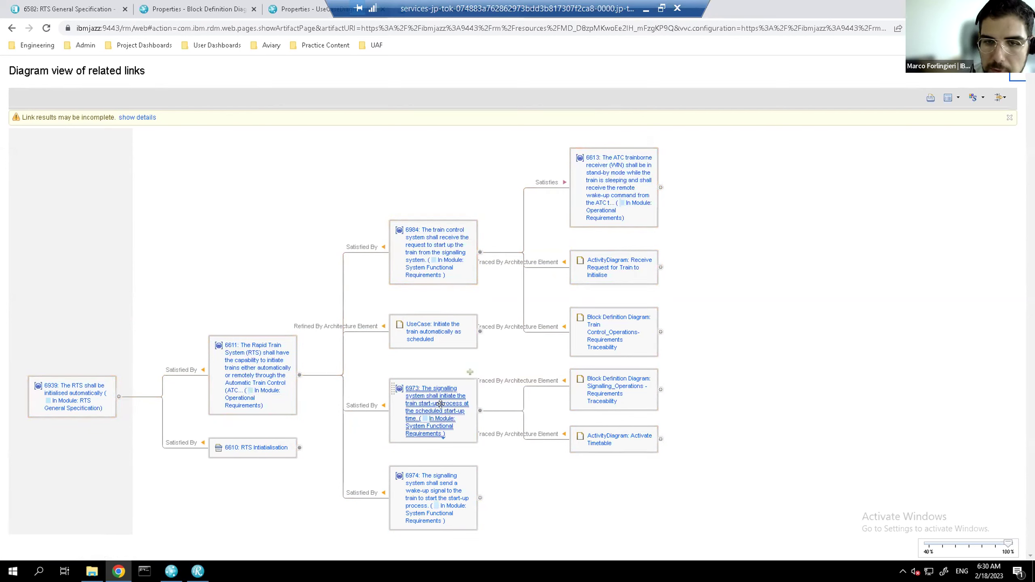
{"action": "left_click", "coordinate": [454, 427]}
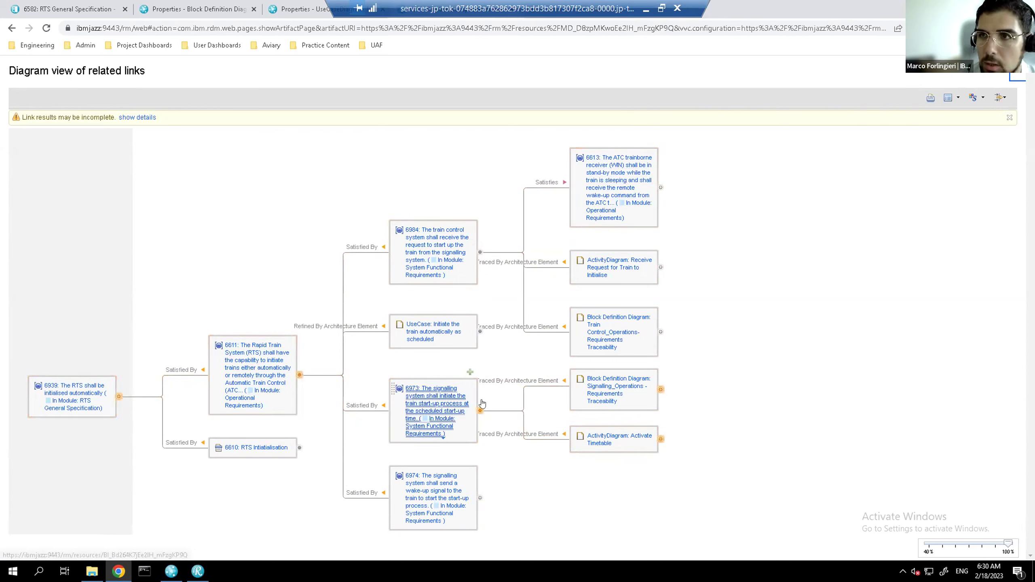
Close the diagram of related links, return to the RTS General Specification module, and minimize the remote desktop session
{"action": "left_click", "coordinate": [470, 372]}
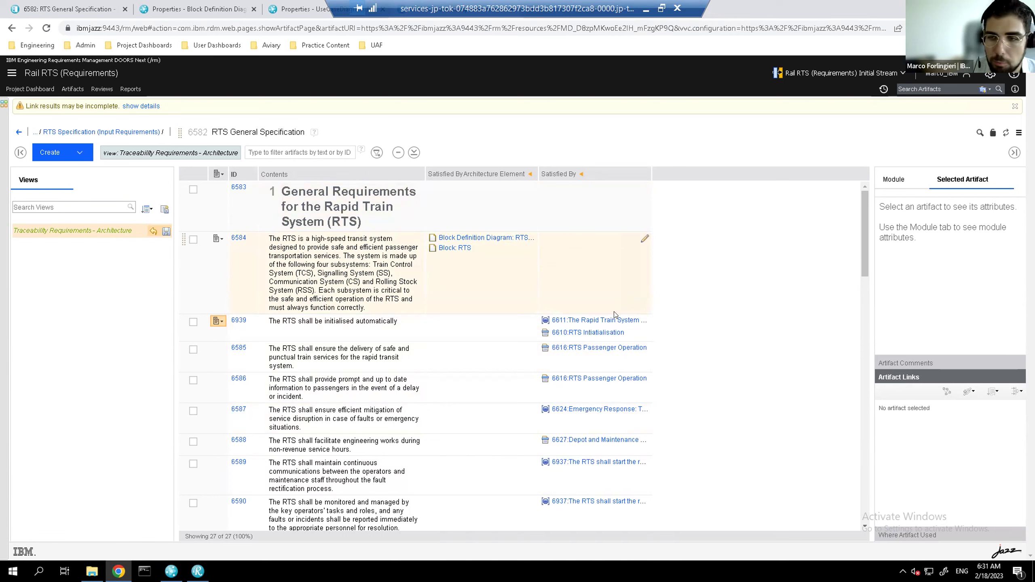
{"action": "mouse_move", "coordinate": [619, 324]}
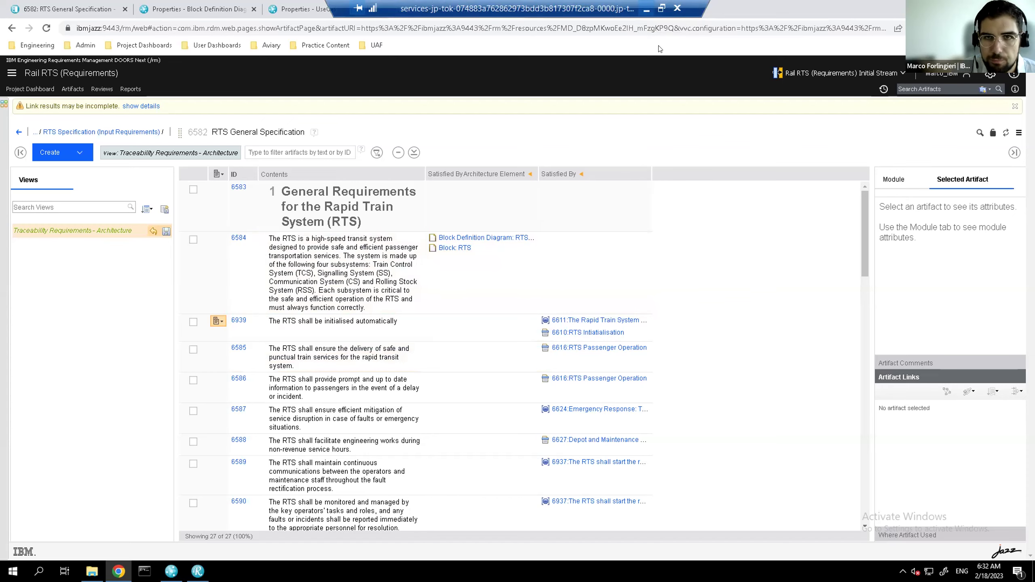
{"action": "left_click", "coordinate": [646, 8]}
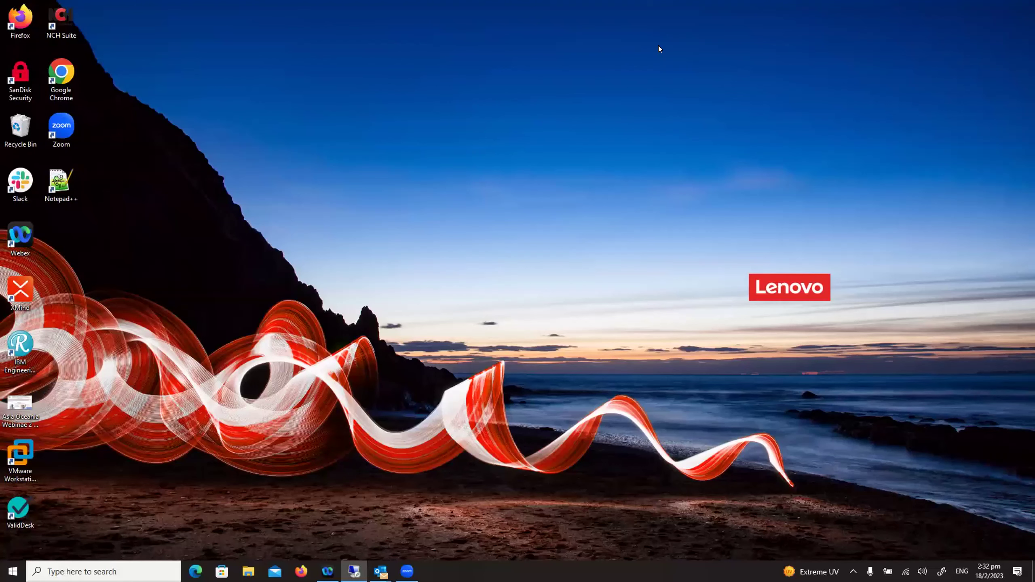